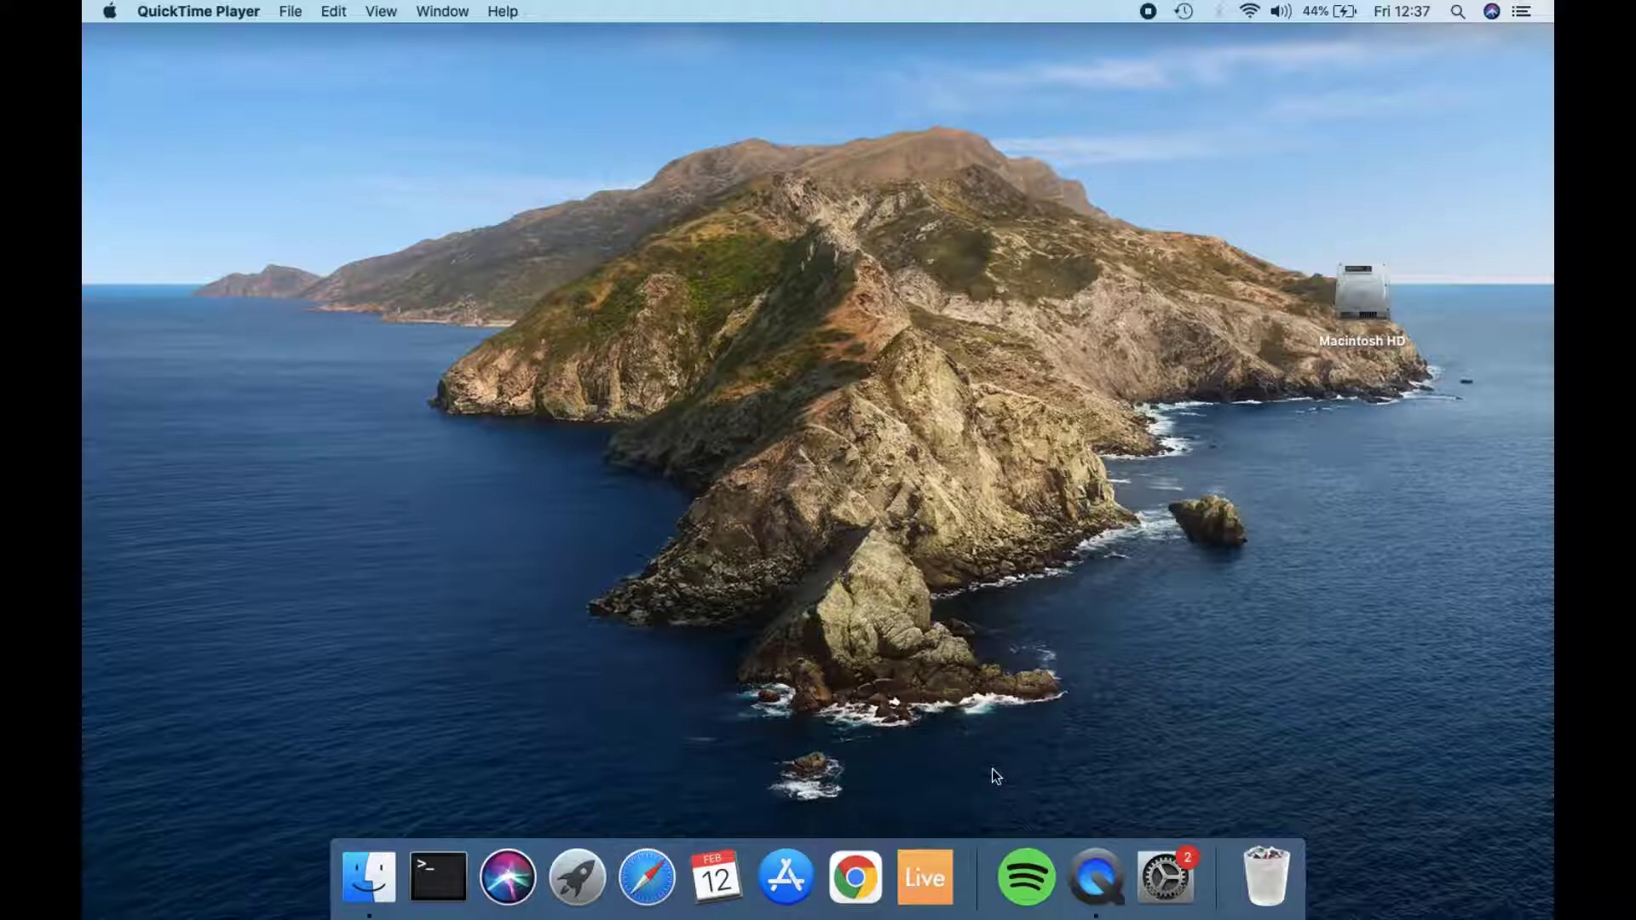
Step: Open Google Chrome and search the web for "dowload r mac"
left_click(856, 877)
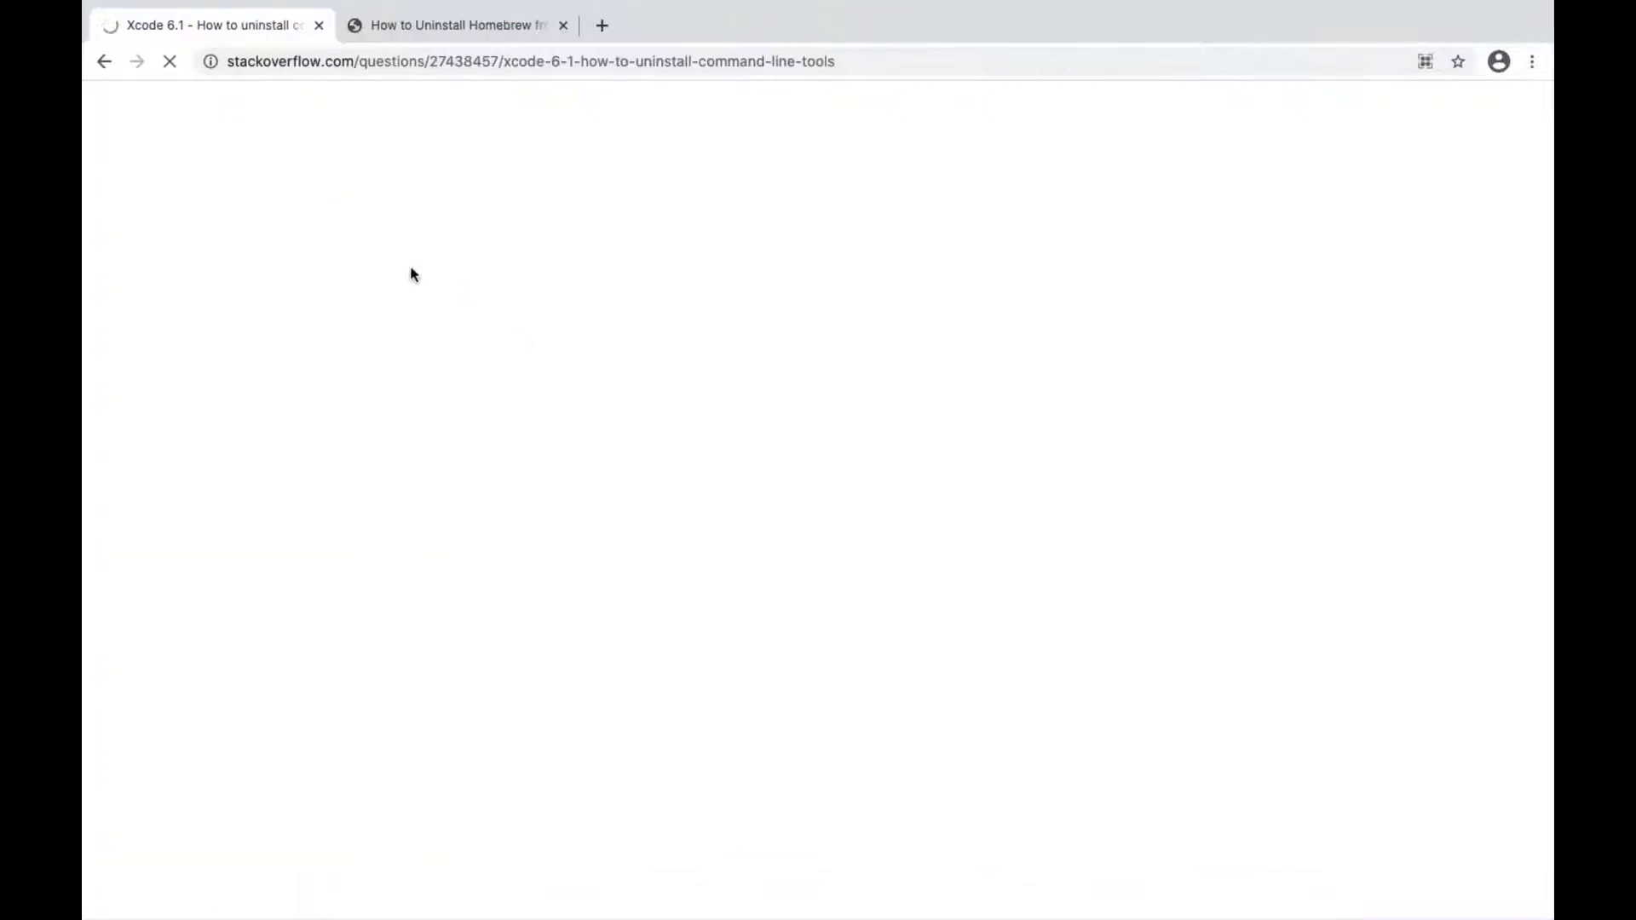
left_click(437, 63)
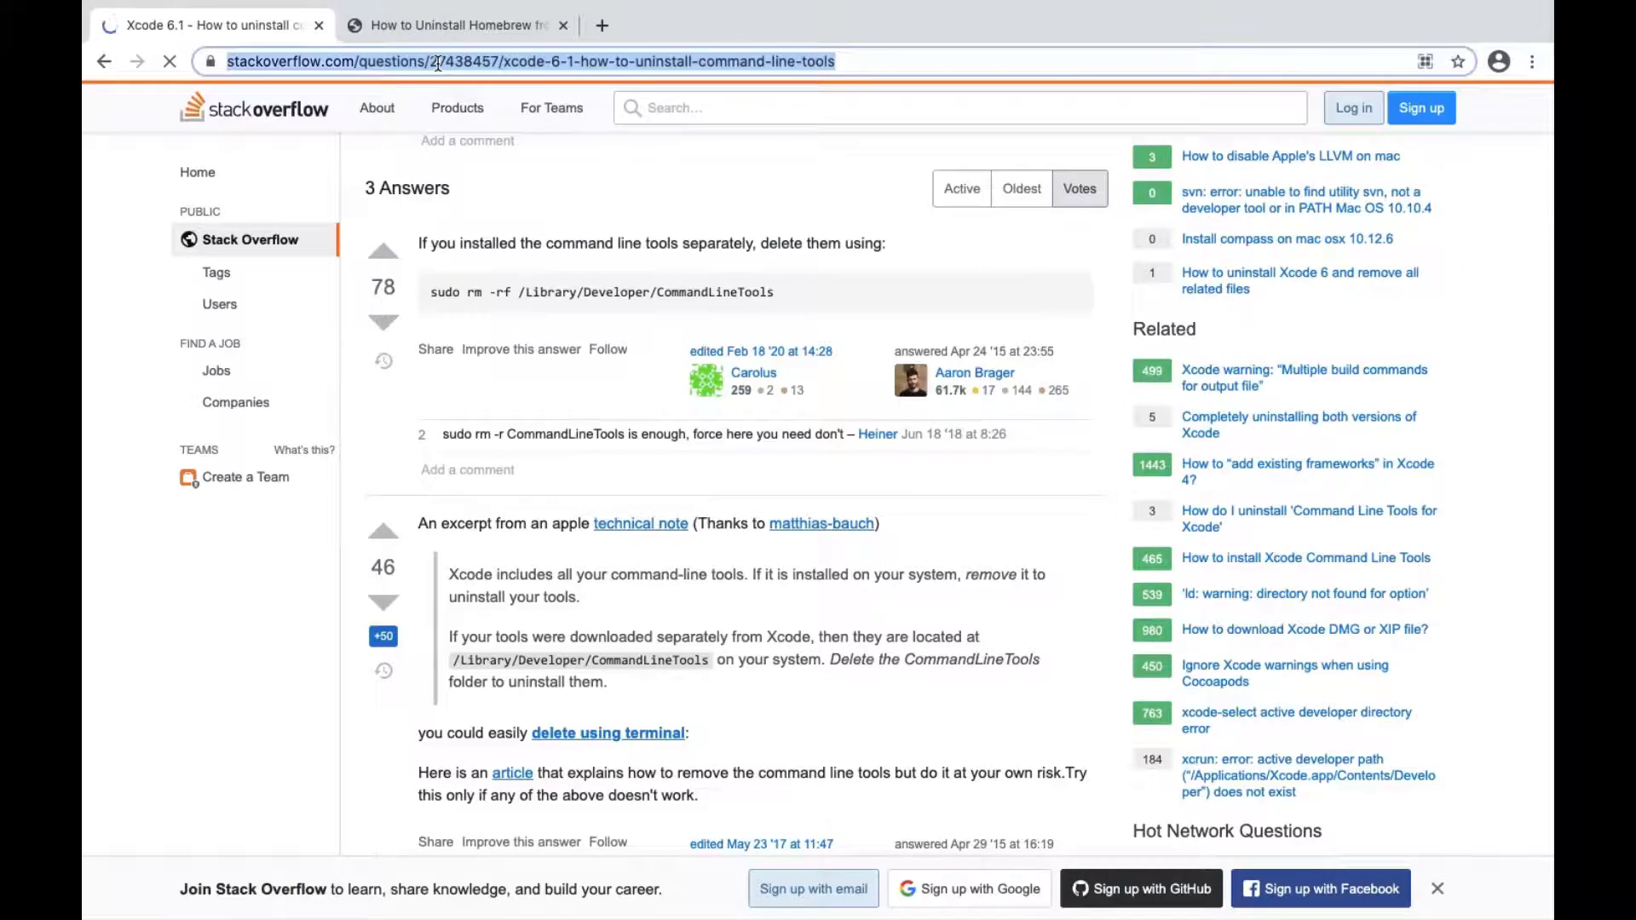
type("do")
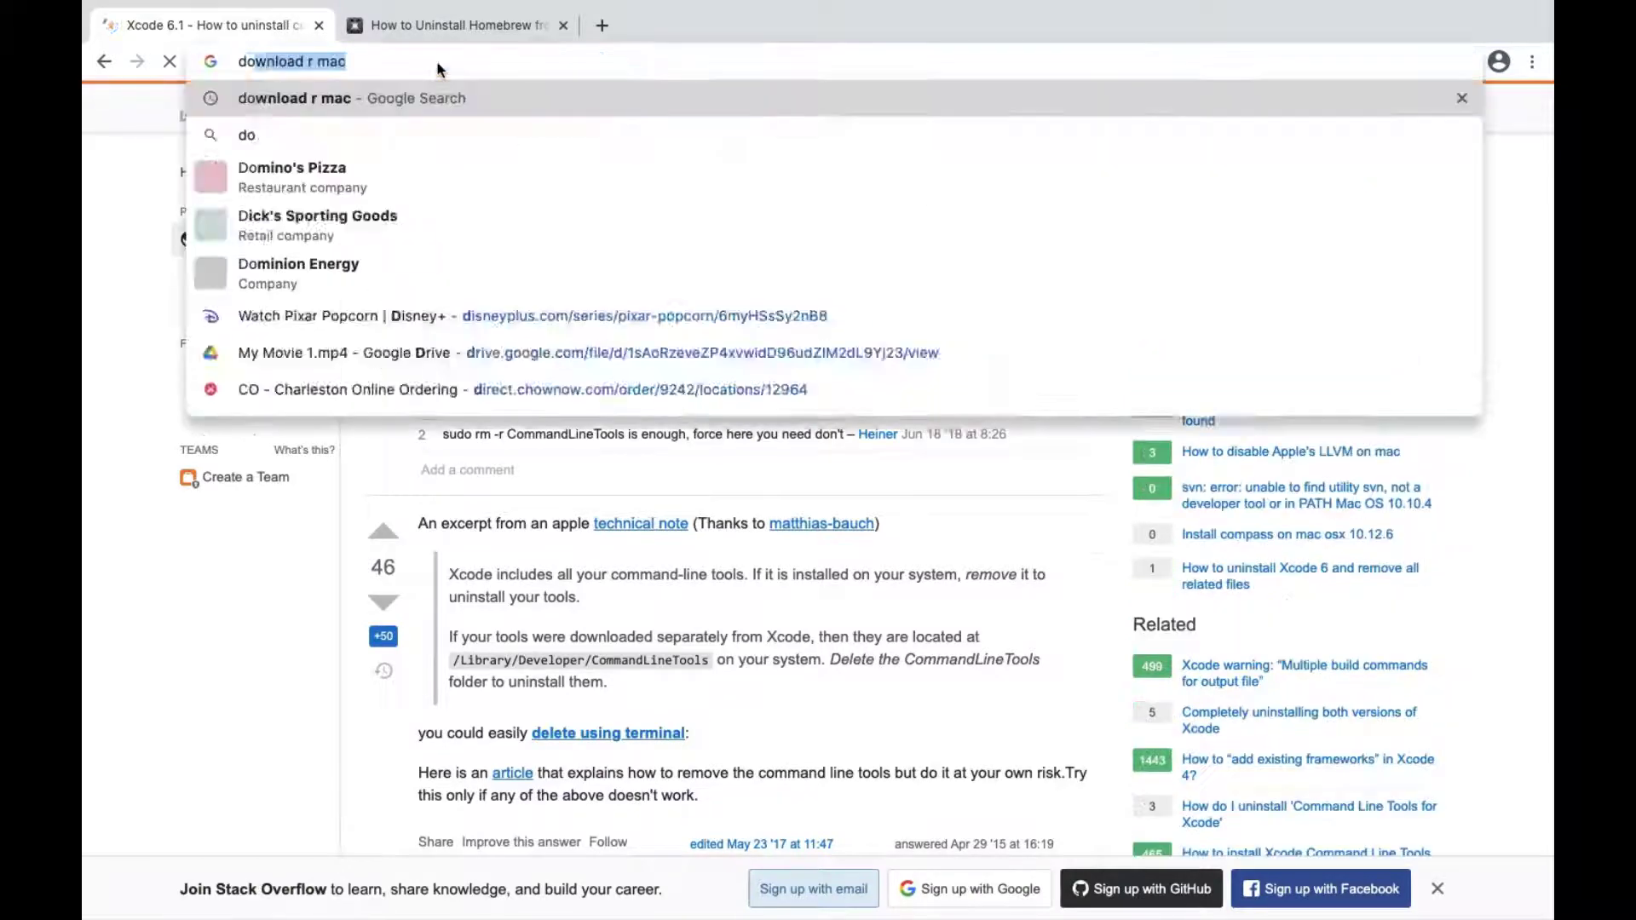
type("wload r")
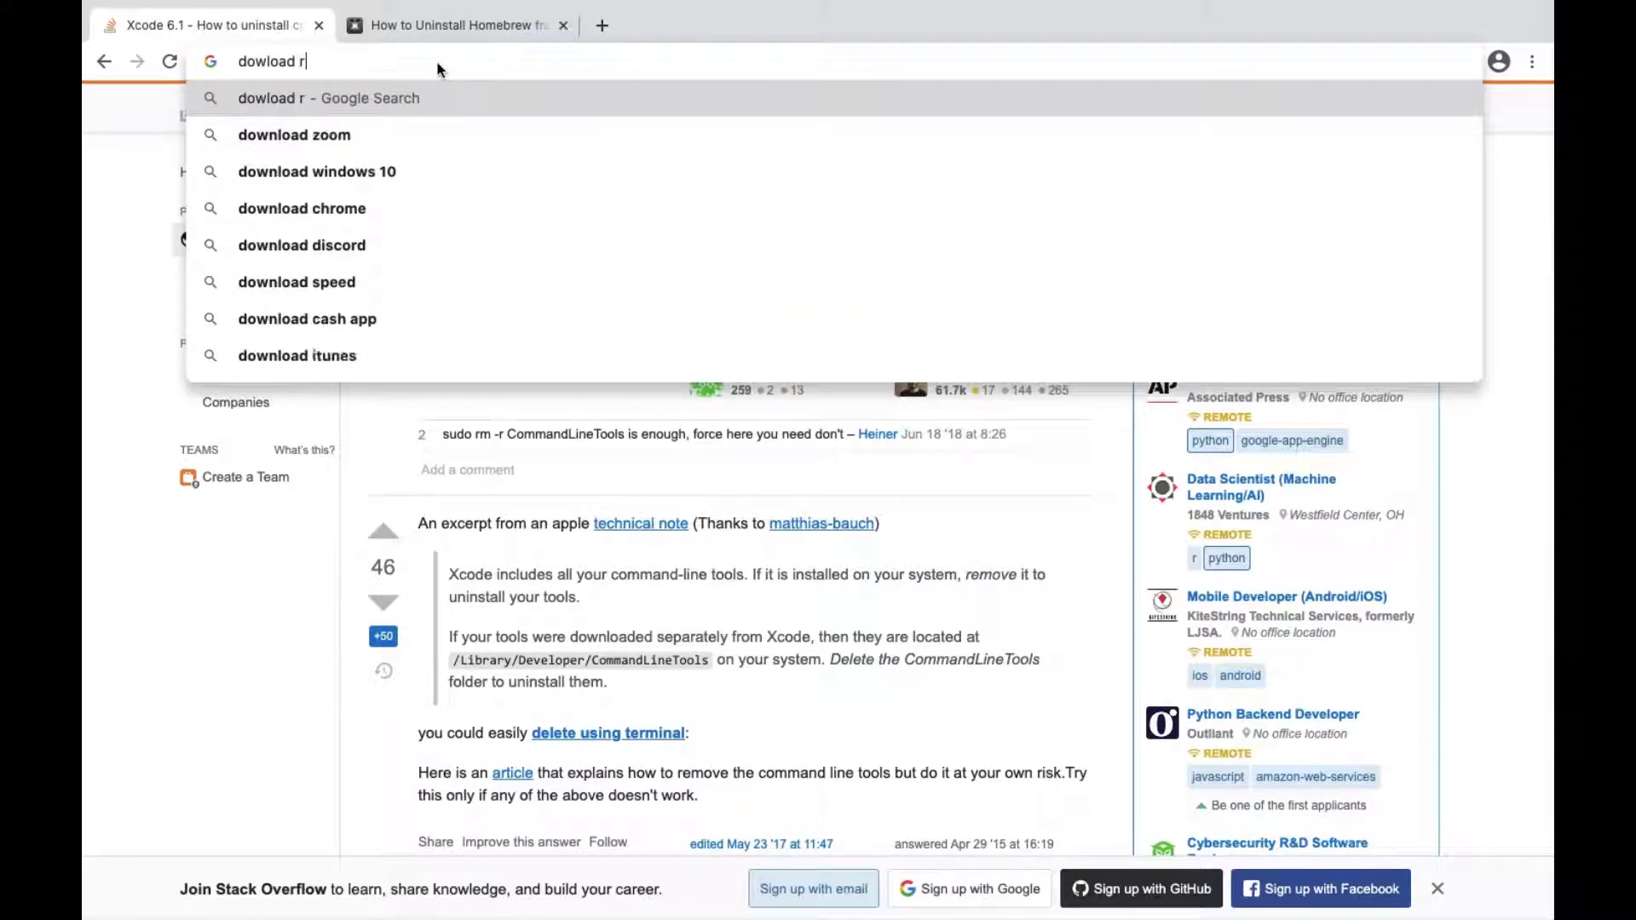
type(" mac")
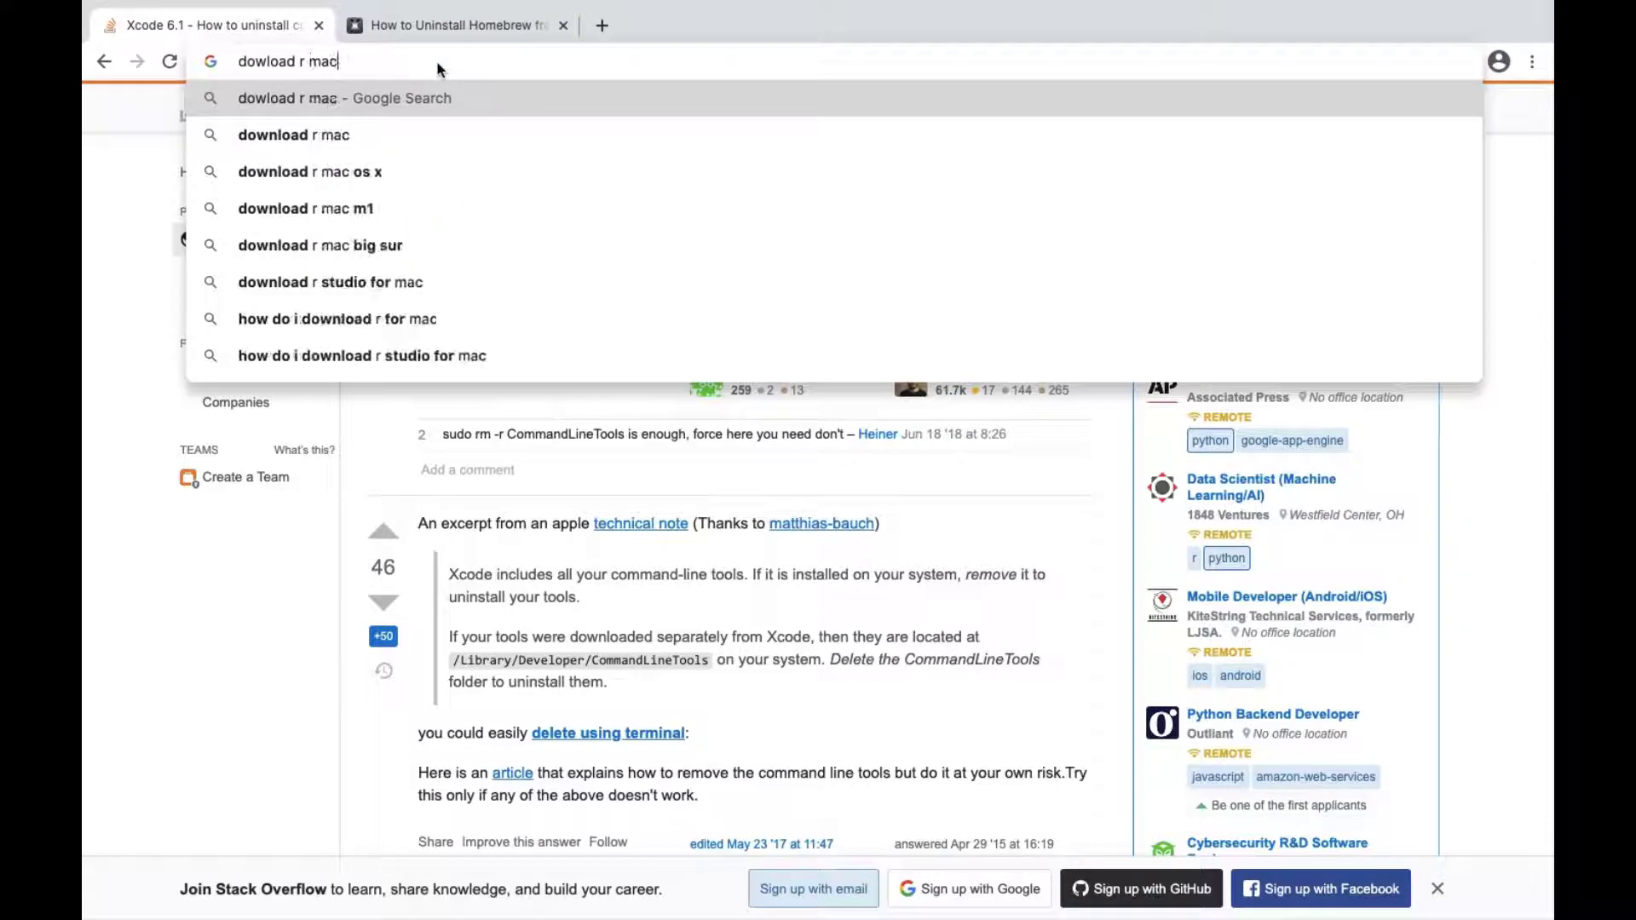
key("Return")
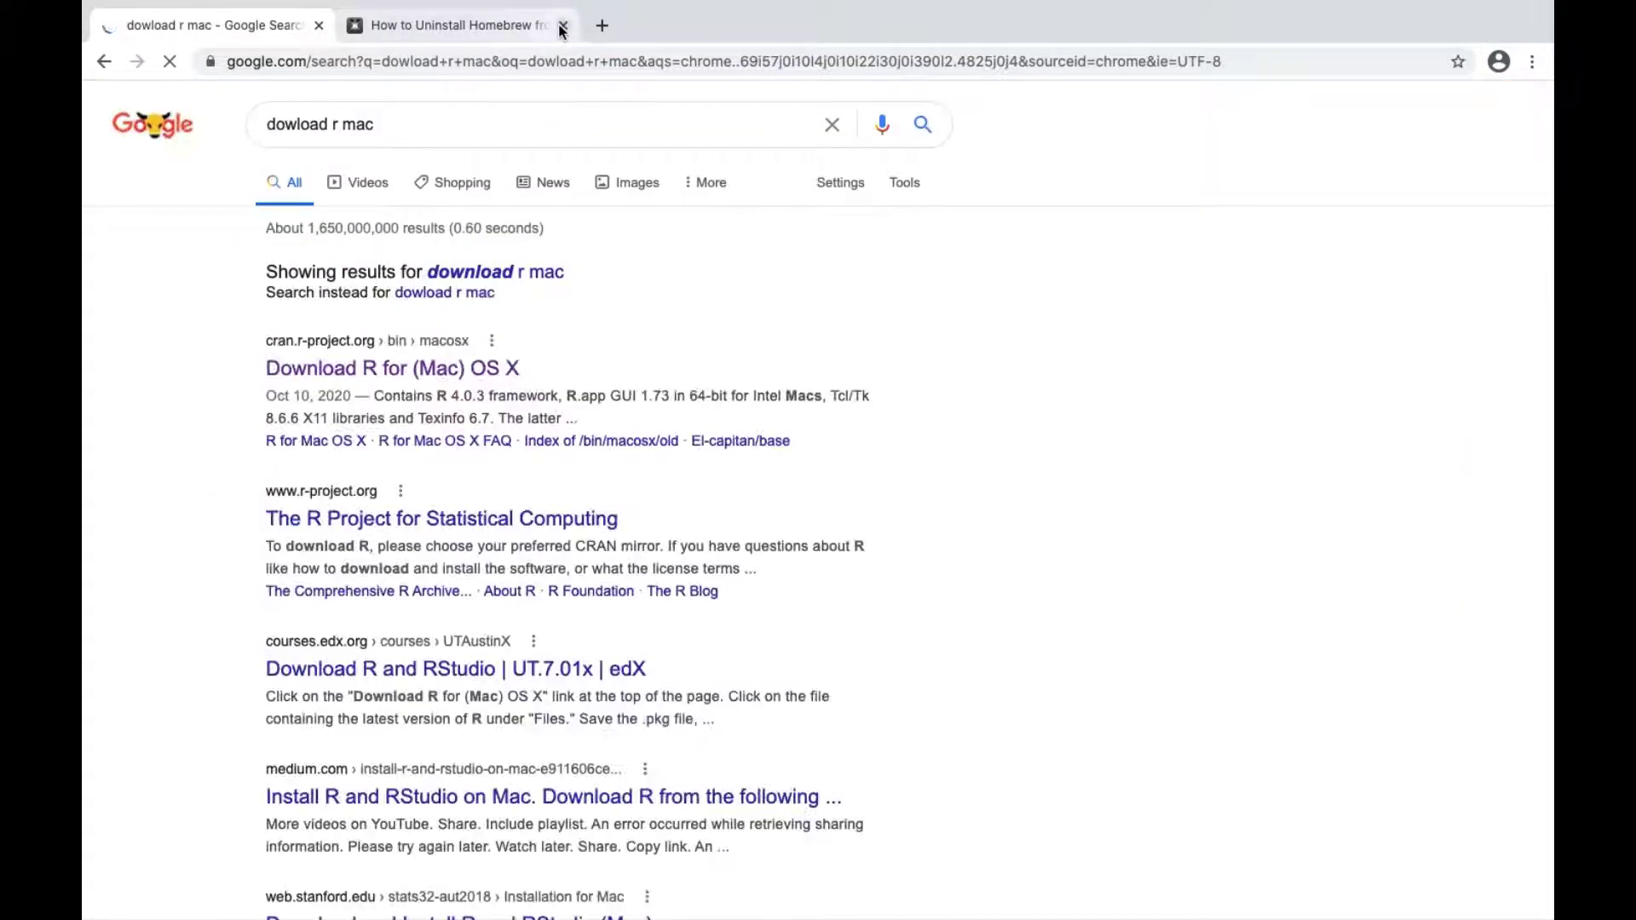
Step: Close the Homebrew uninstall page, then download R-4.0.3.pkg from CRAN's R for Mac OS X page and launch it
left_click(562, 25)
left_click(353, 368)
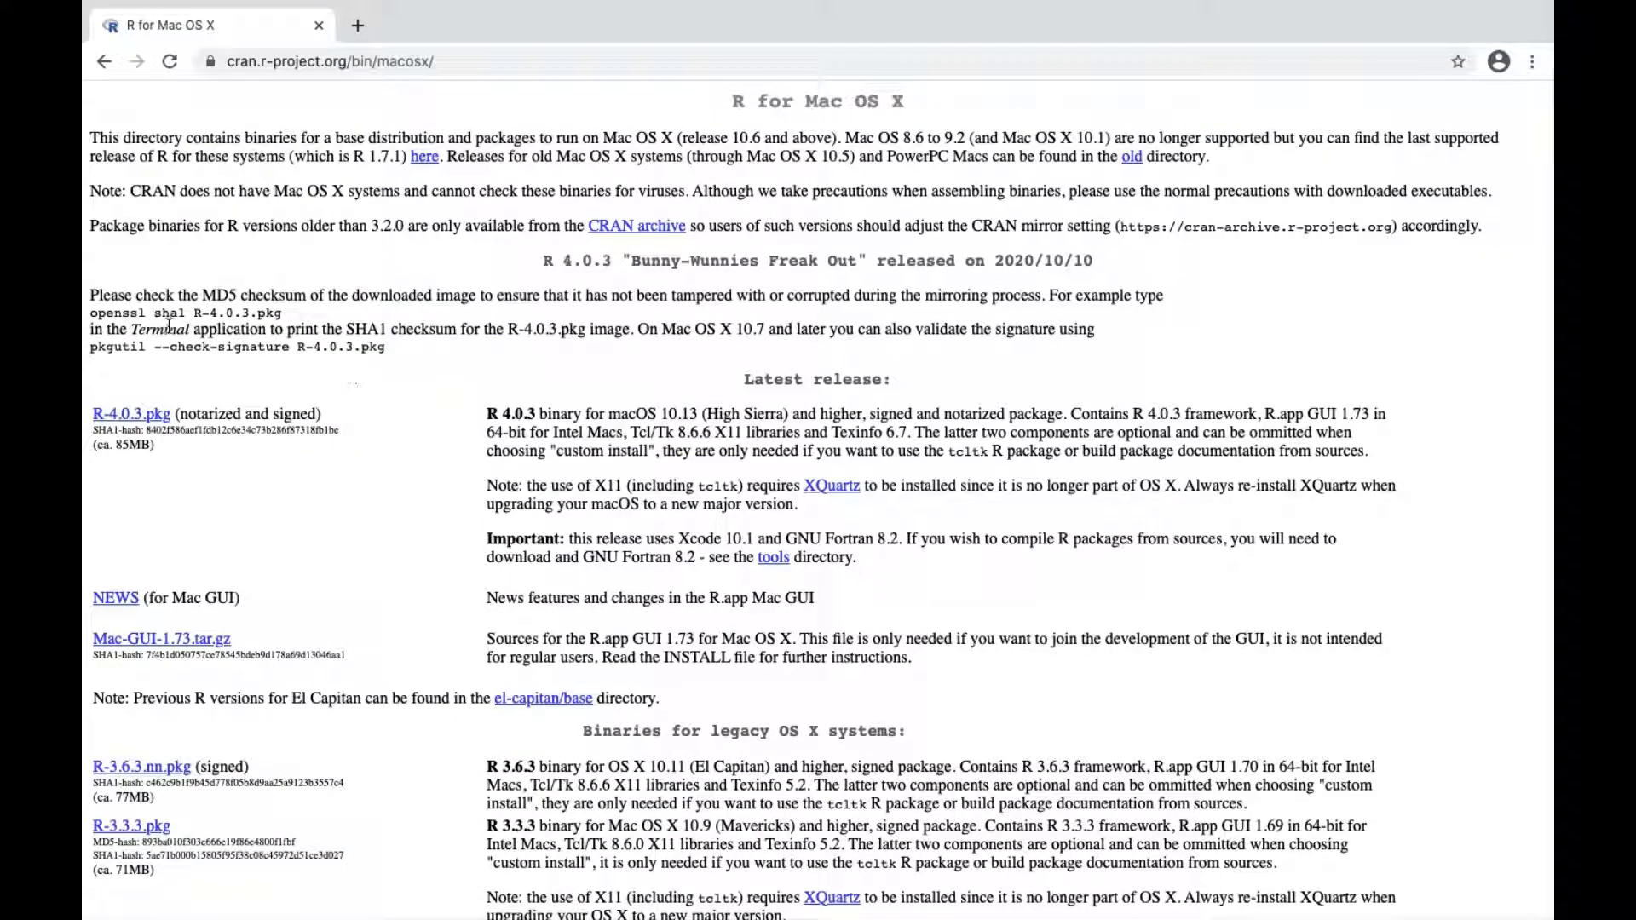
left_click(131, 415)
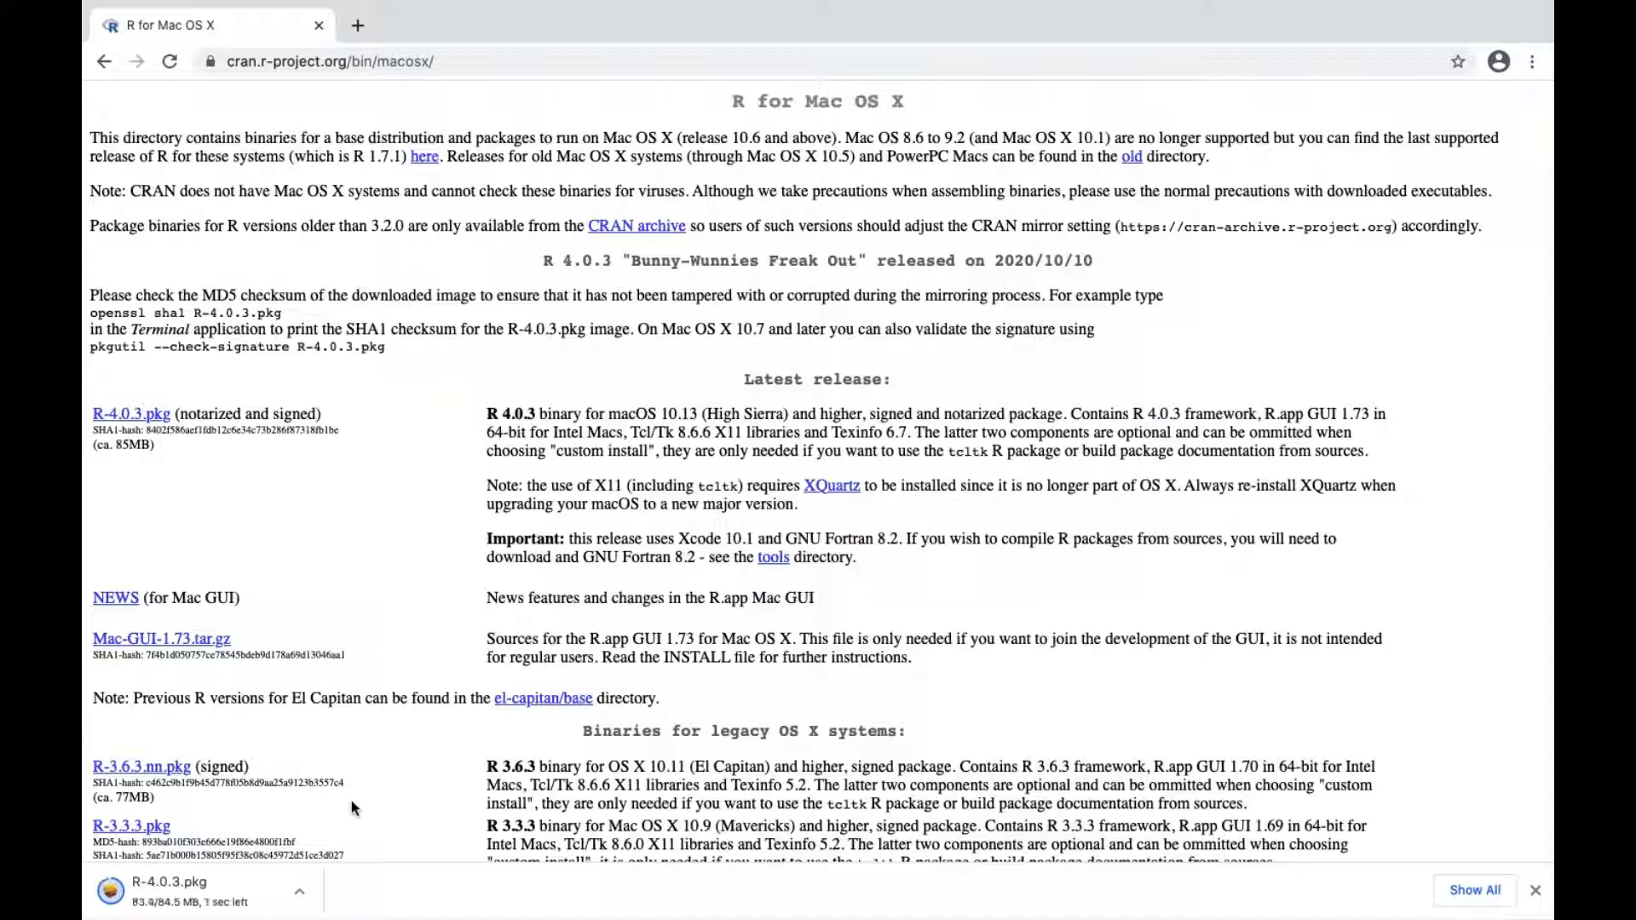
left_click(192, 892)
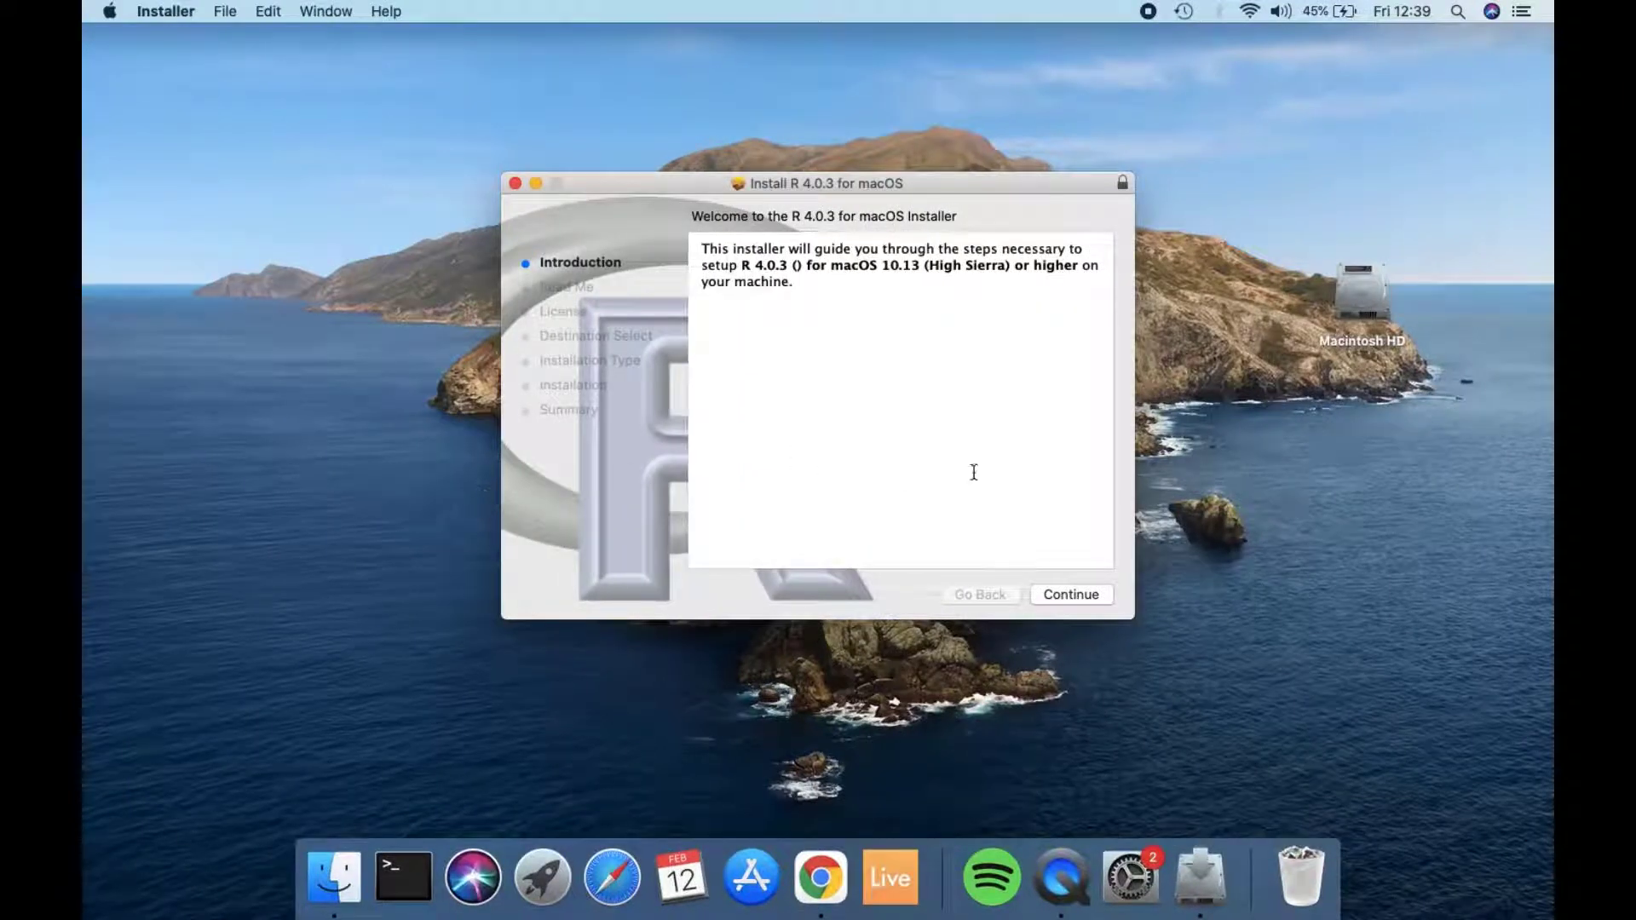
Step: Proceed through the R 4.0.3 installer's introduction and Read Me, and agree to the software license
left_click(1072, 595)
left_click(1074, 595)
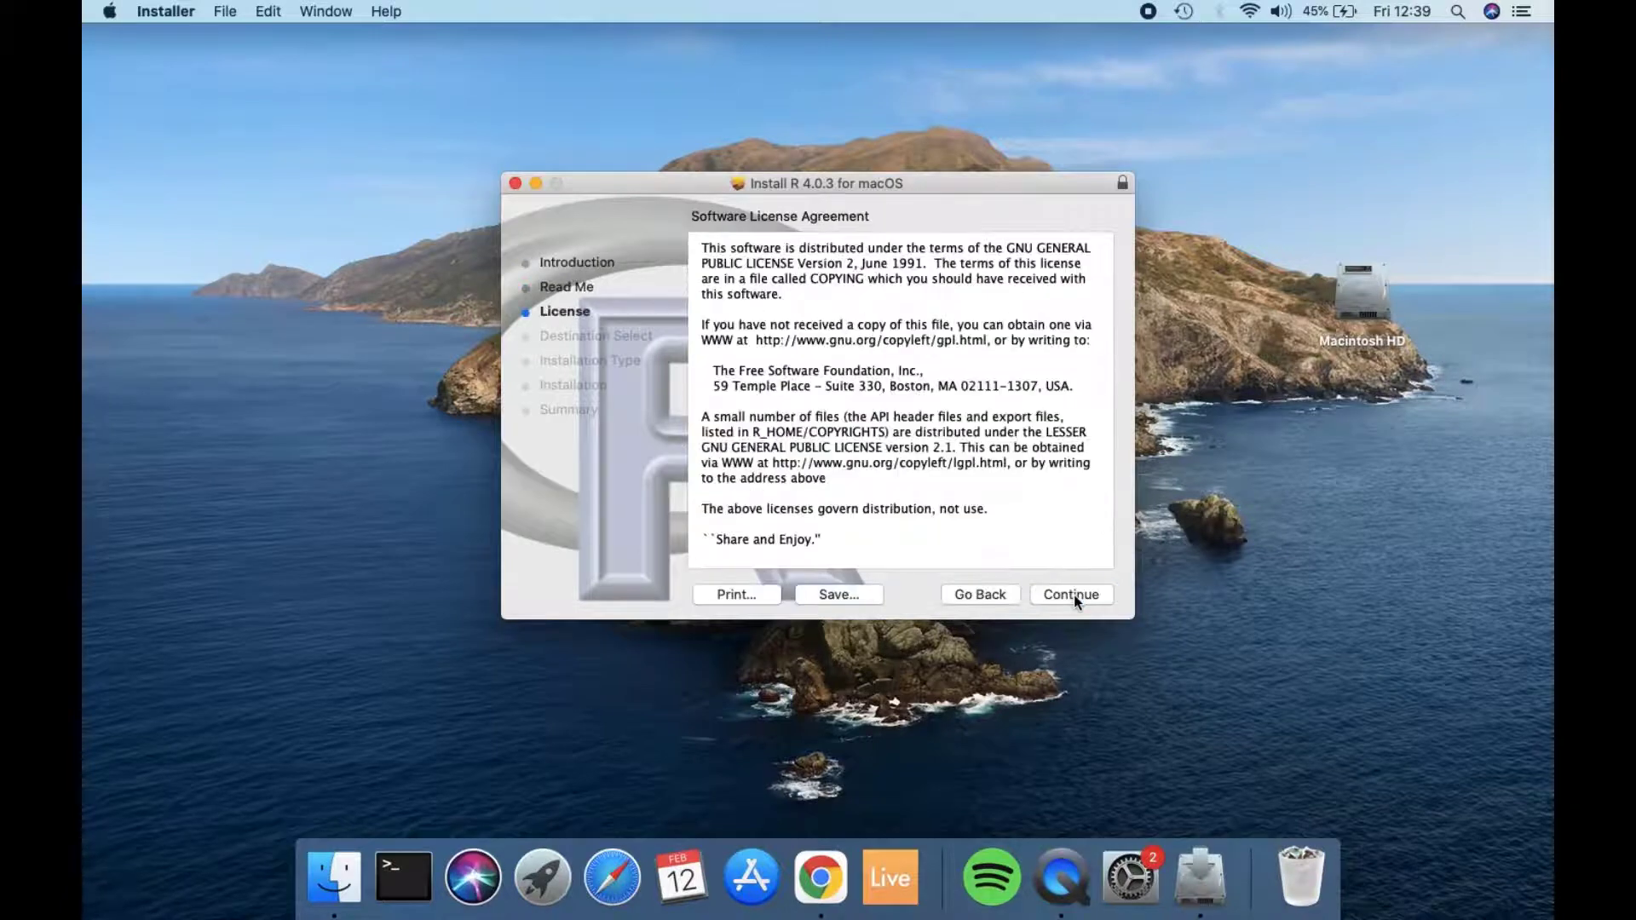
left_click(1074, 595)
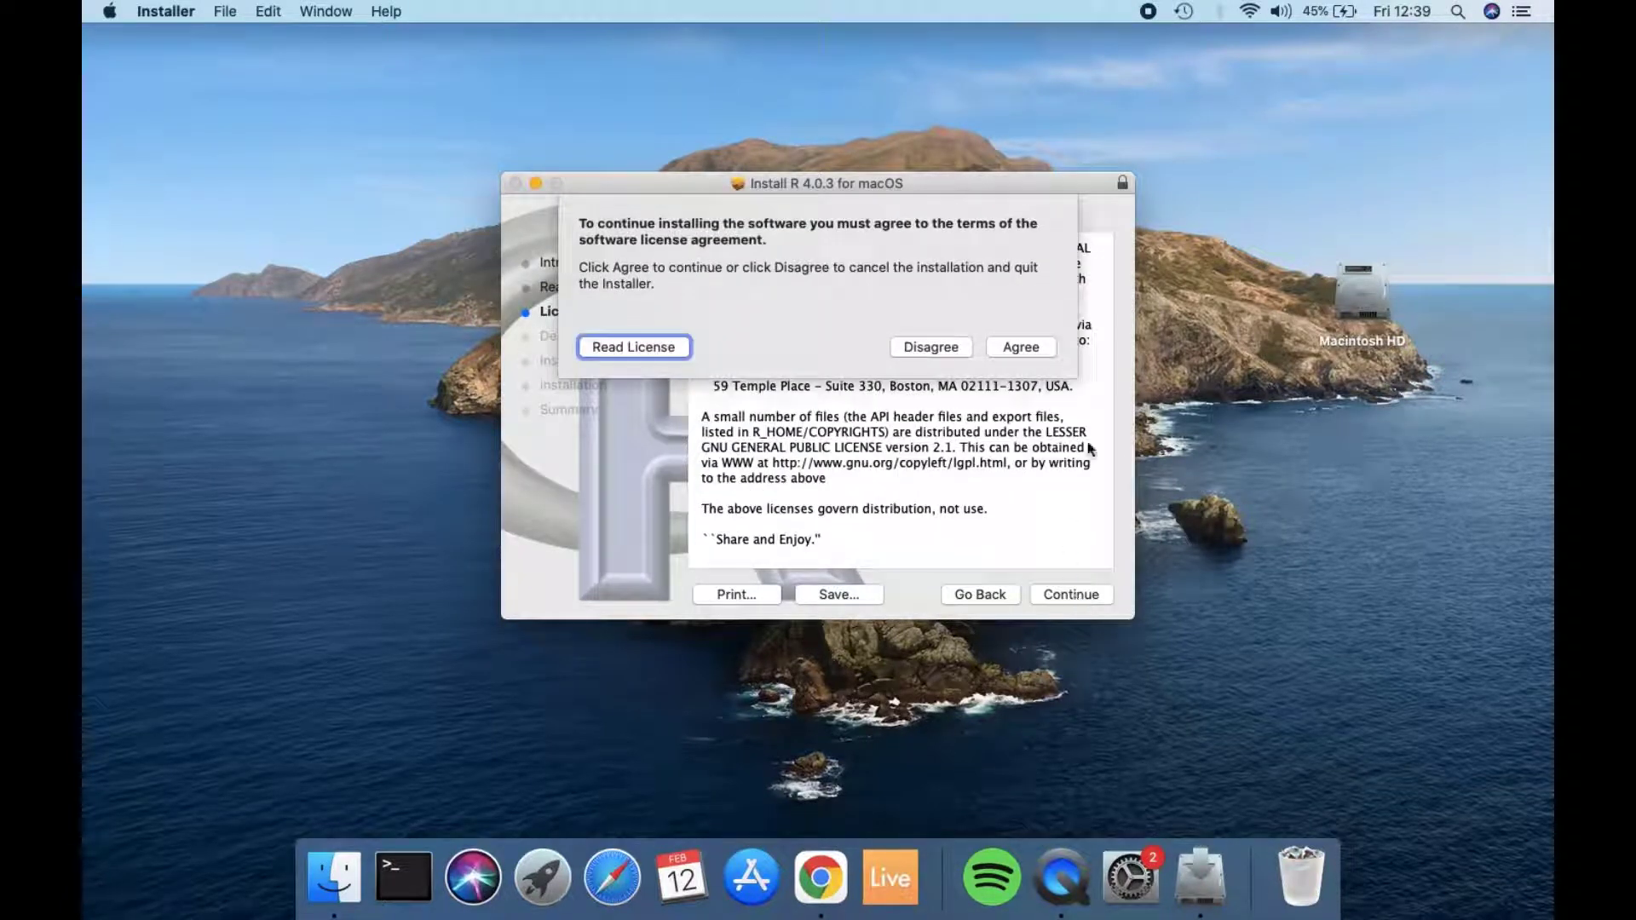
left_click(1025, 349)
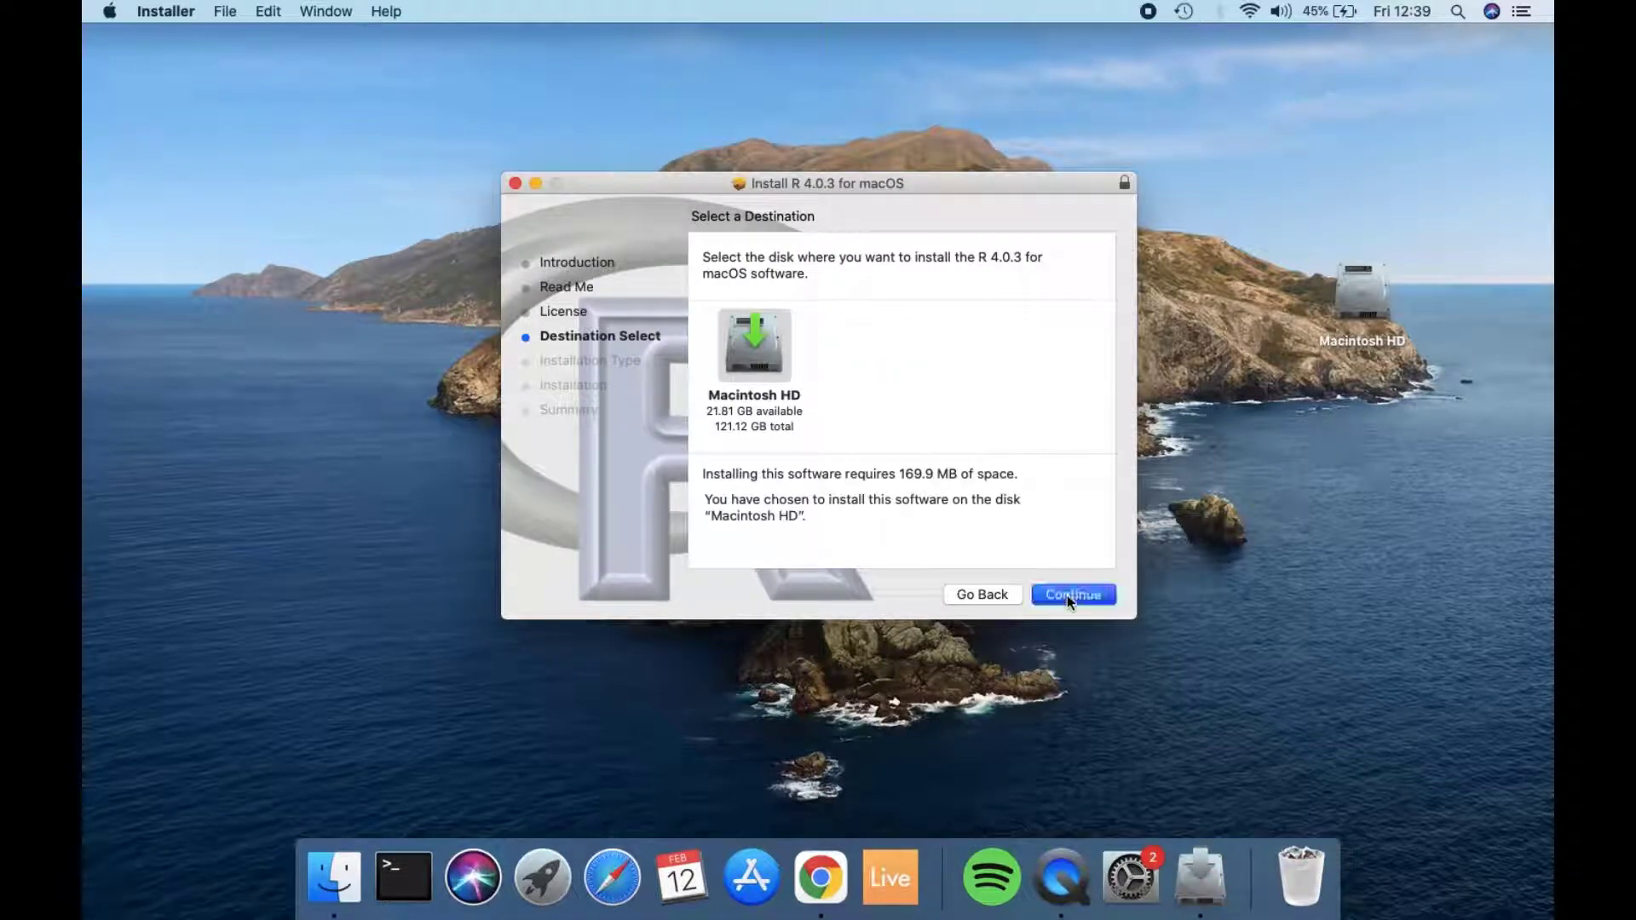
Step: Install R 4.0.3 on Macintosh HD, authorising with the account password, and move the installer package to the Trash
left_click(1067, 595)
left_click(1067, 595)
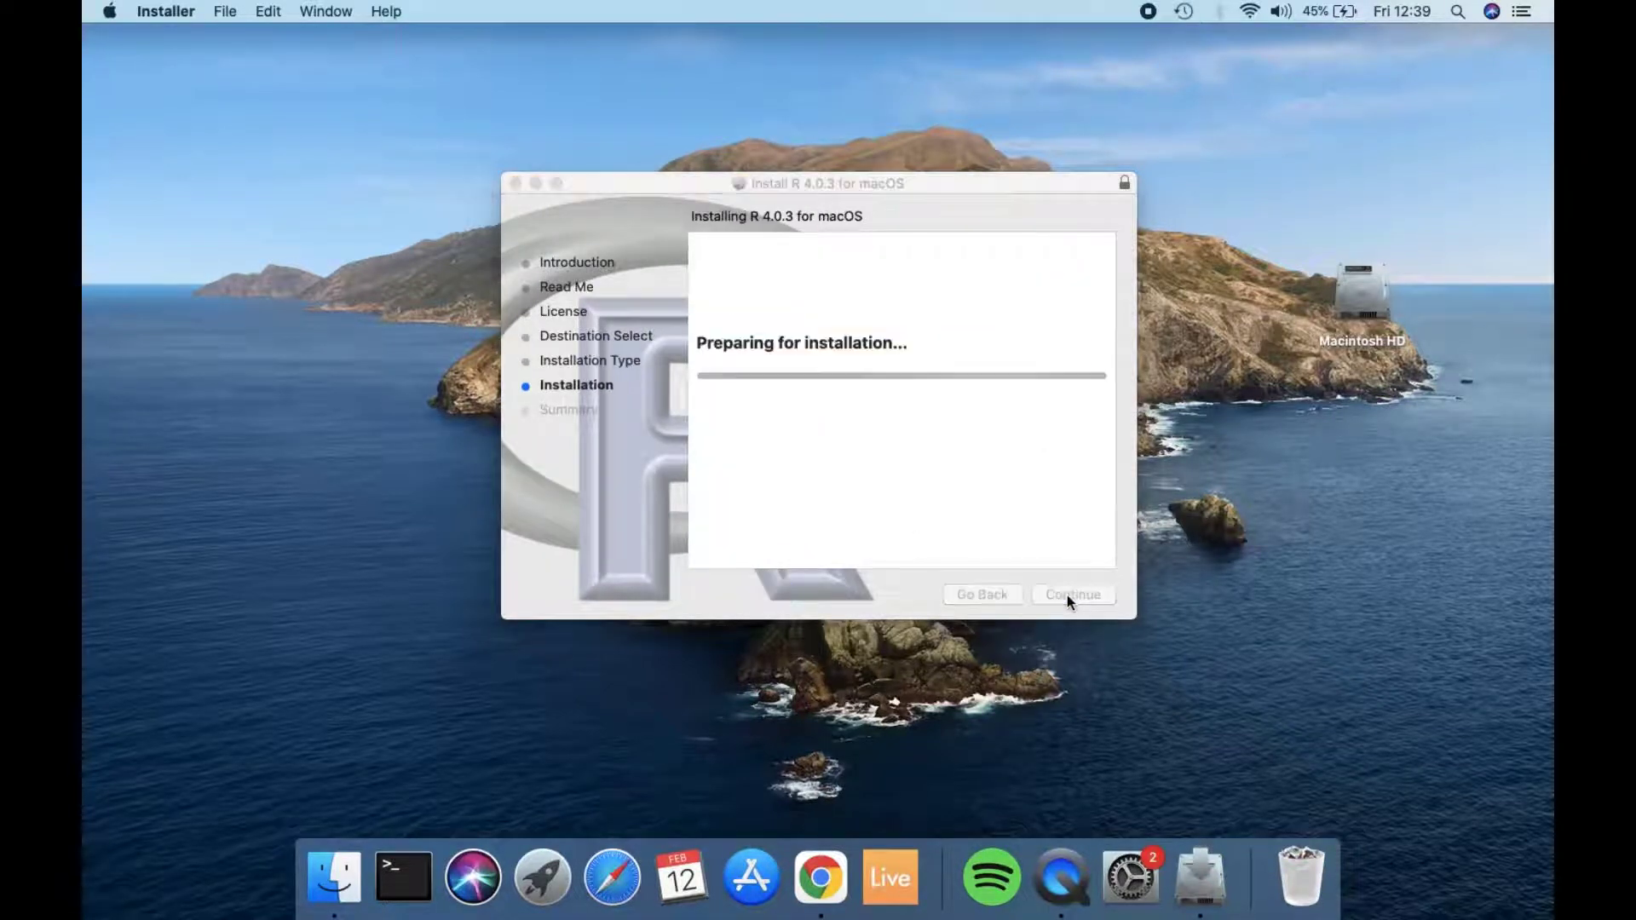
type("••••")
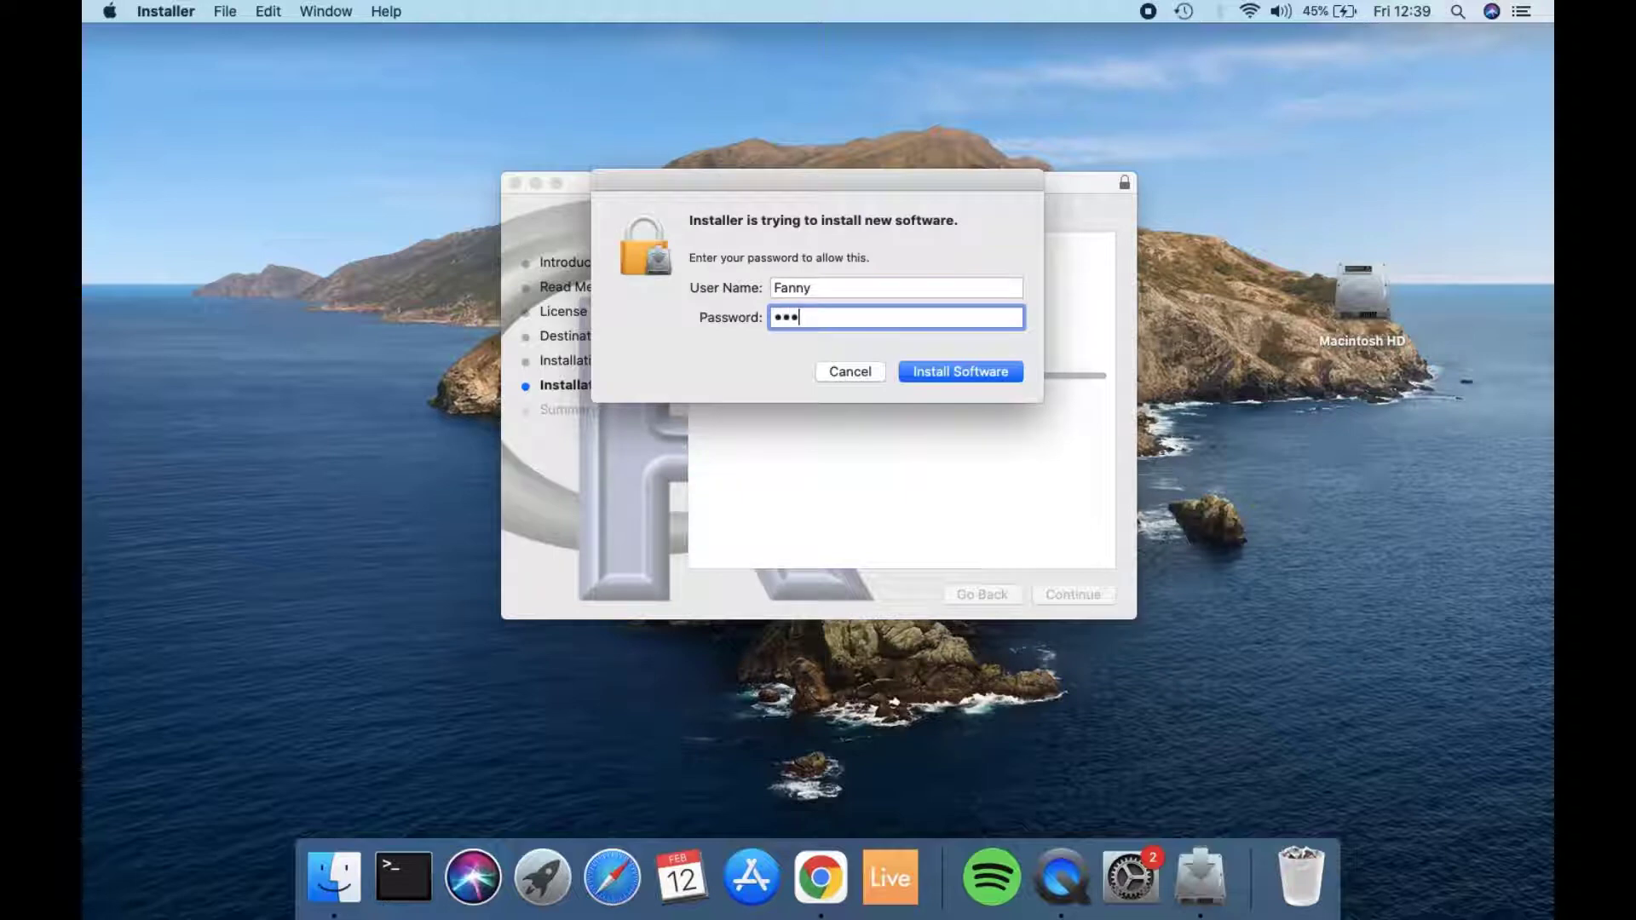
key("Return")
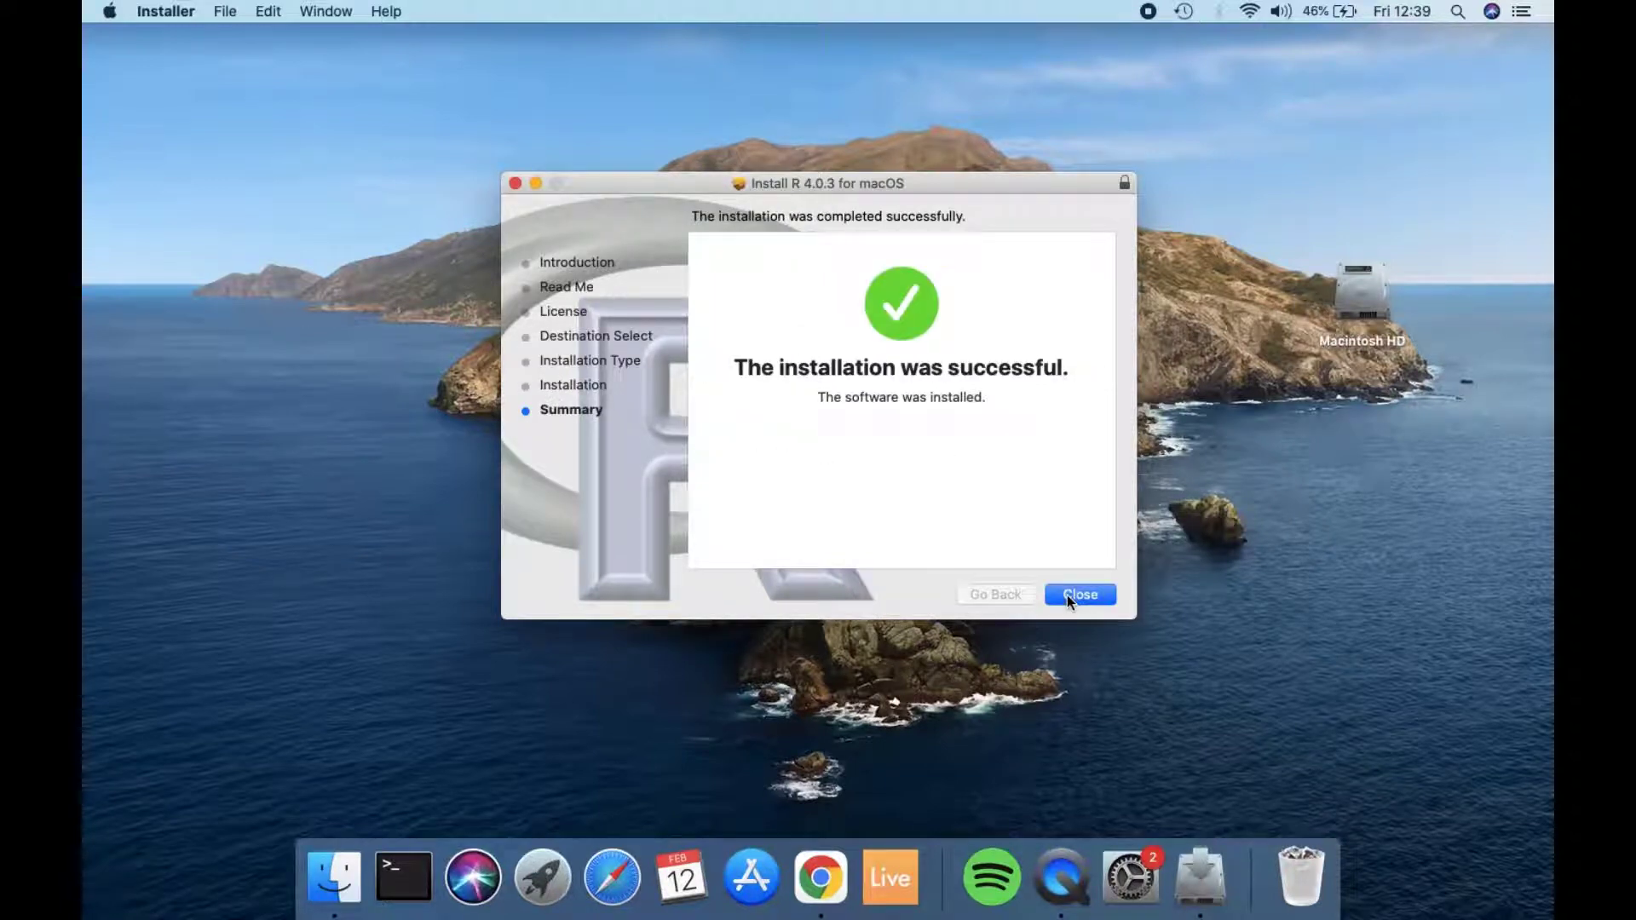
left_click(1067, 594)
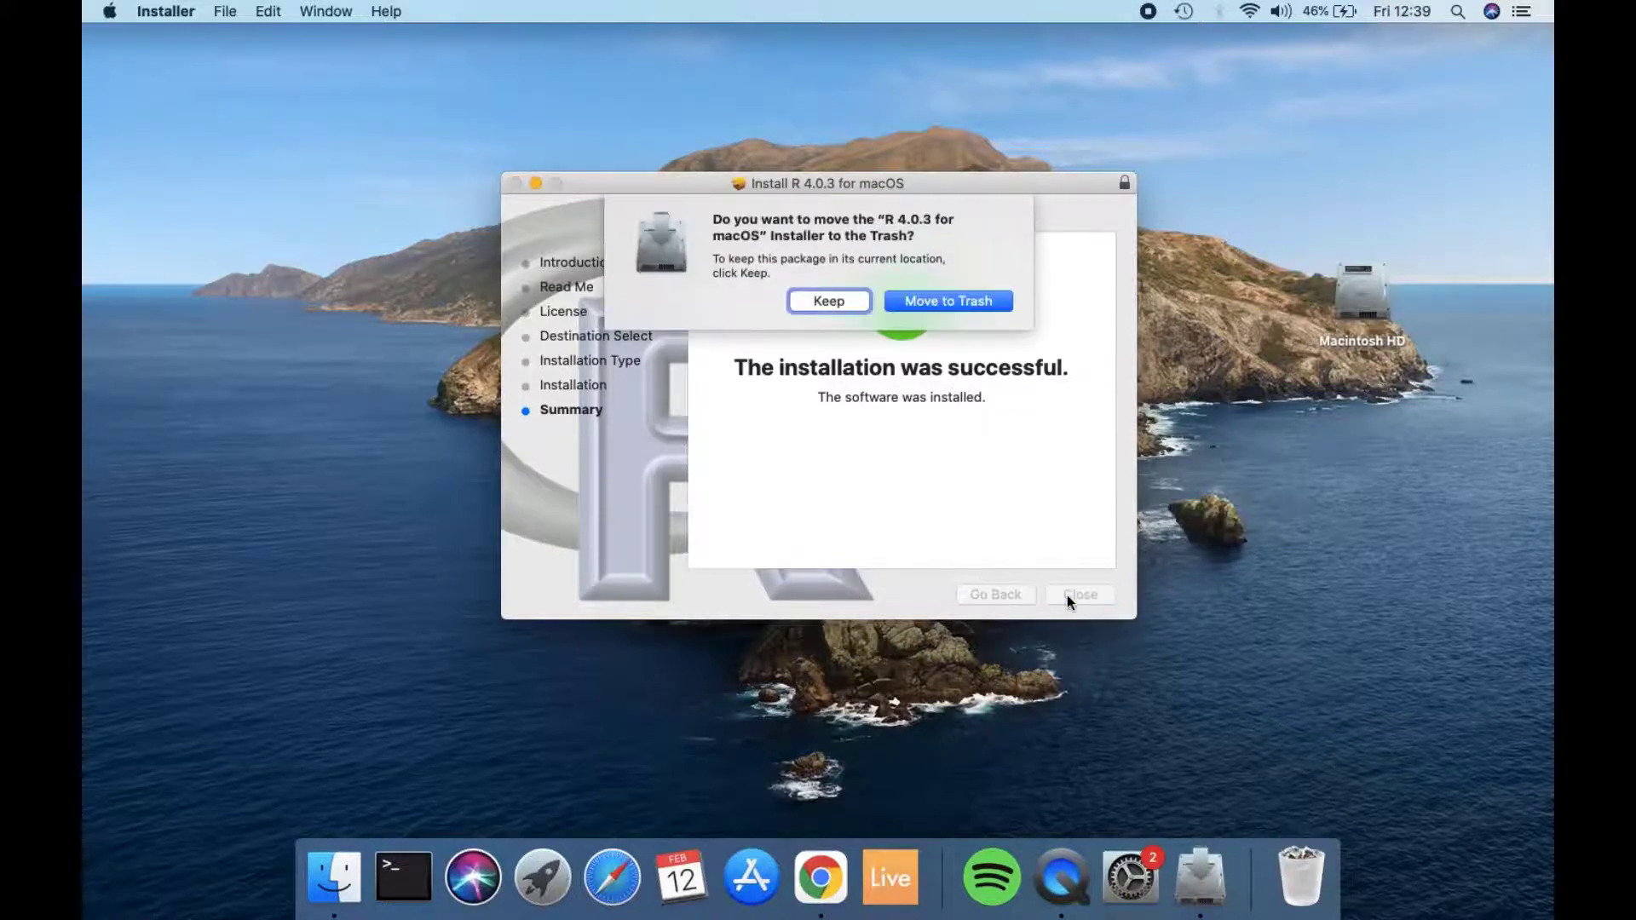
left_click(929, 303)
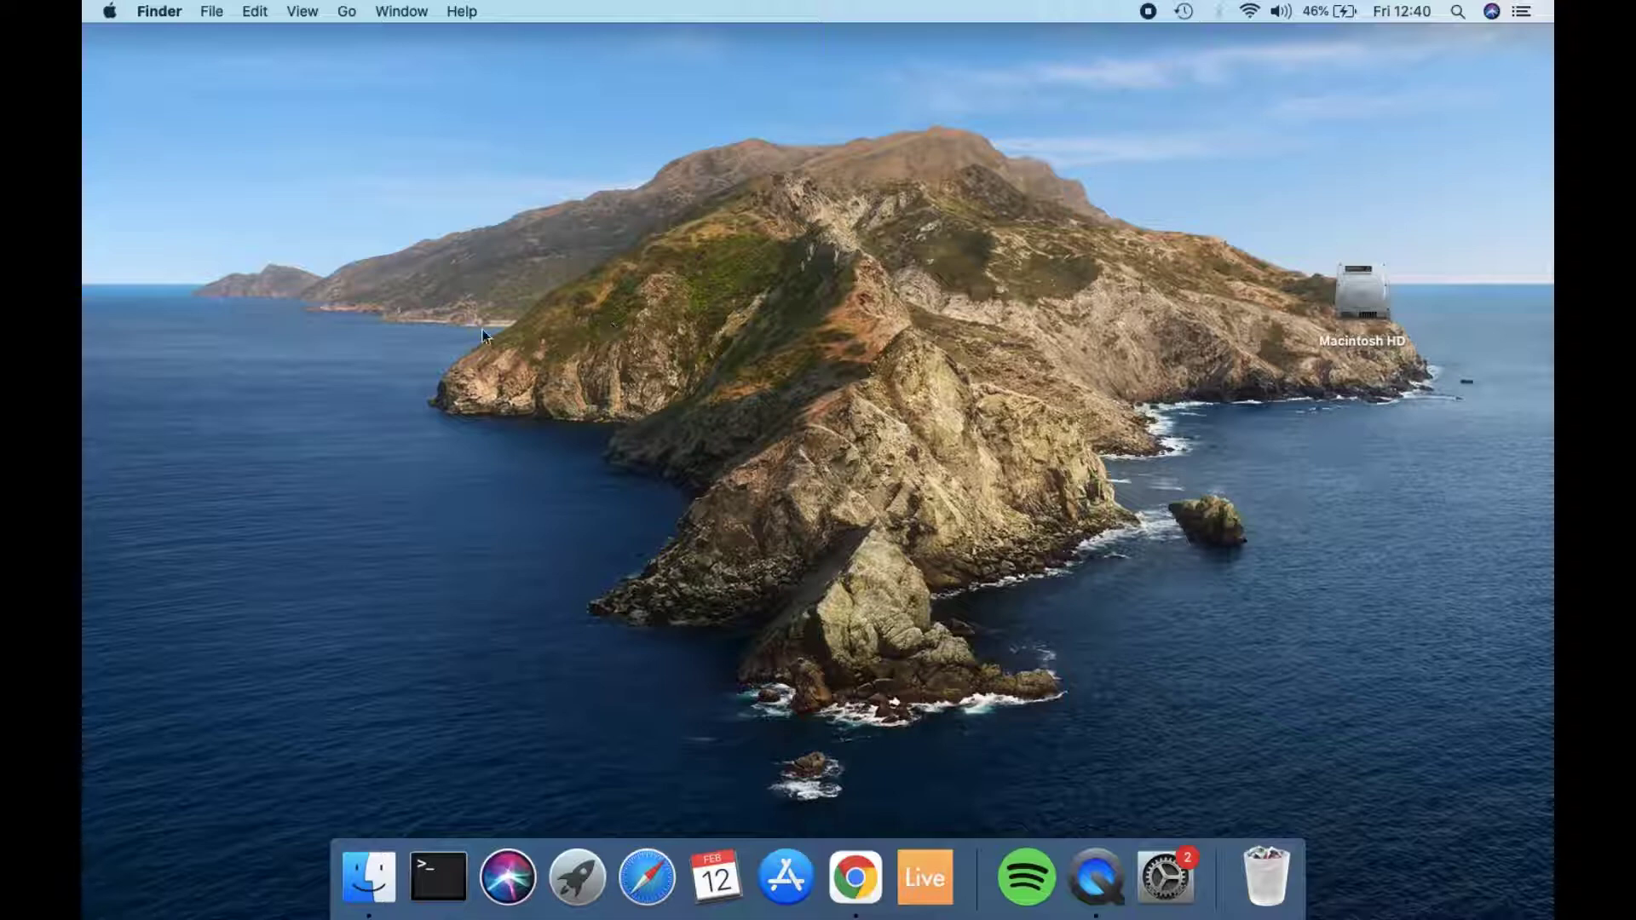
Step: Open Terminal and run xcode-select --install
left_click(438, 878)
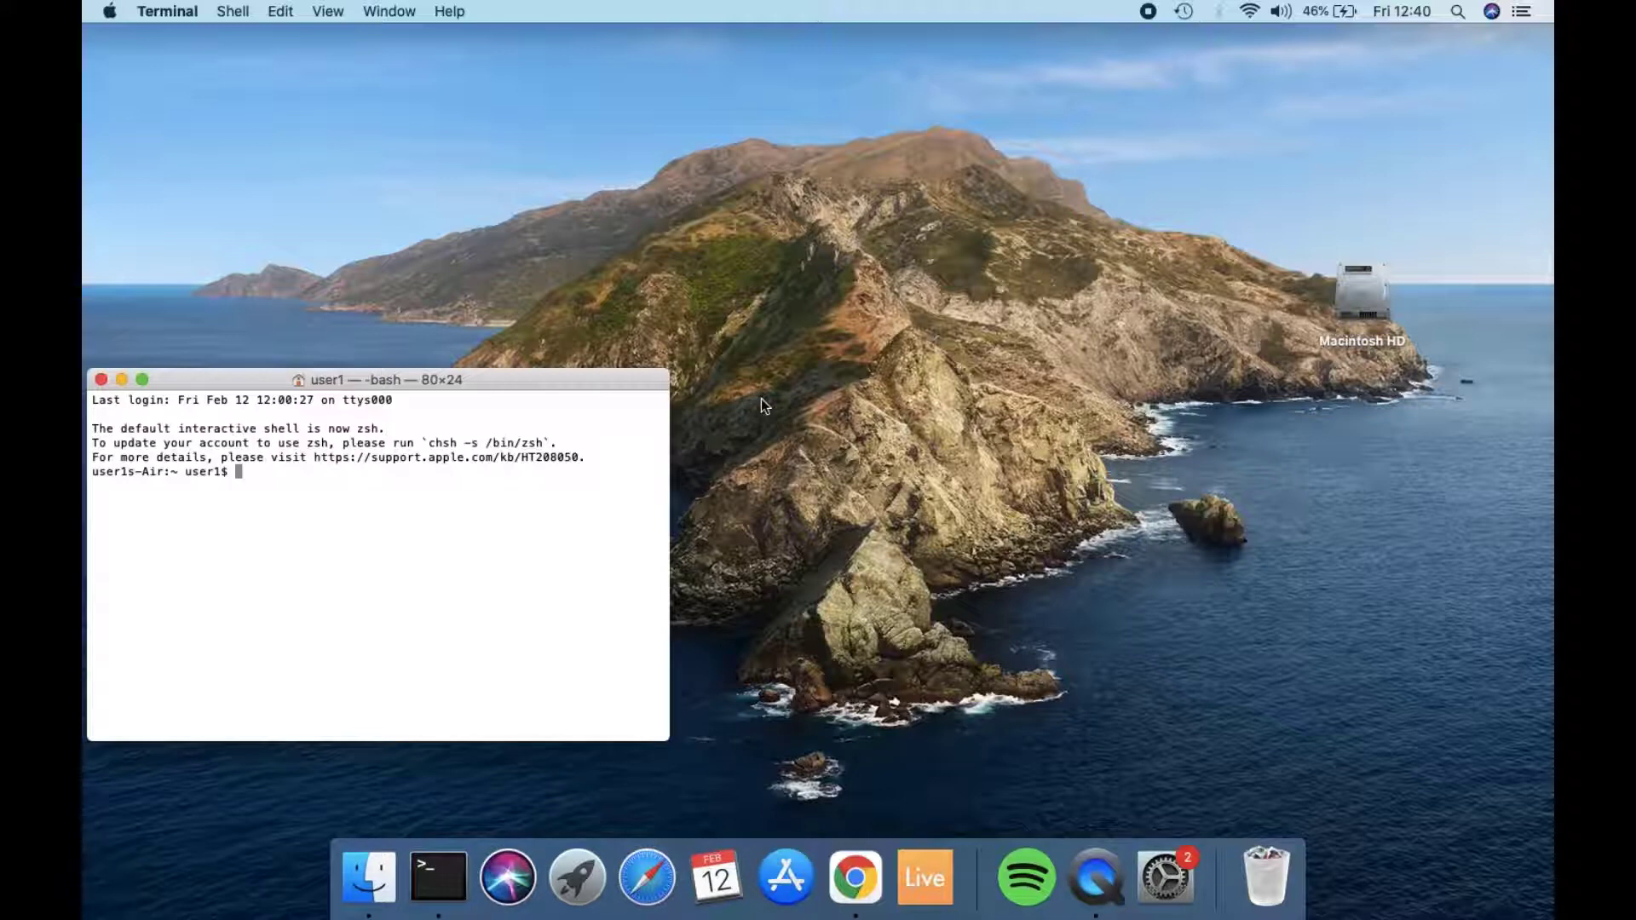
type("xcode-select --insta")
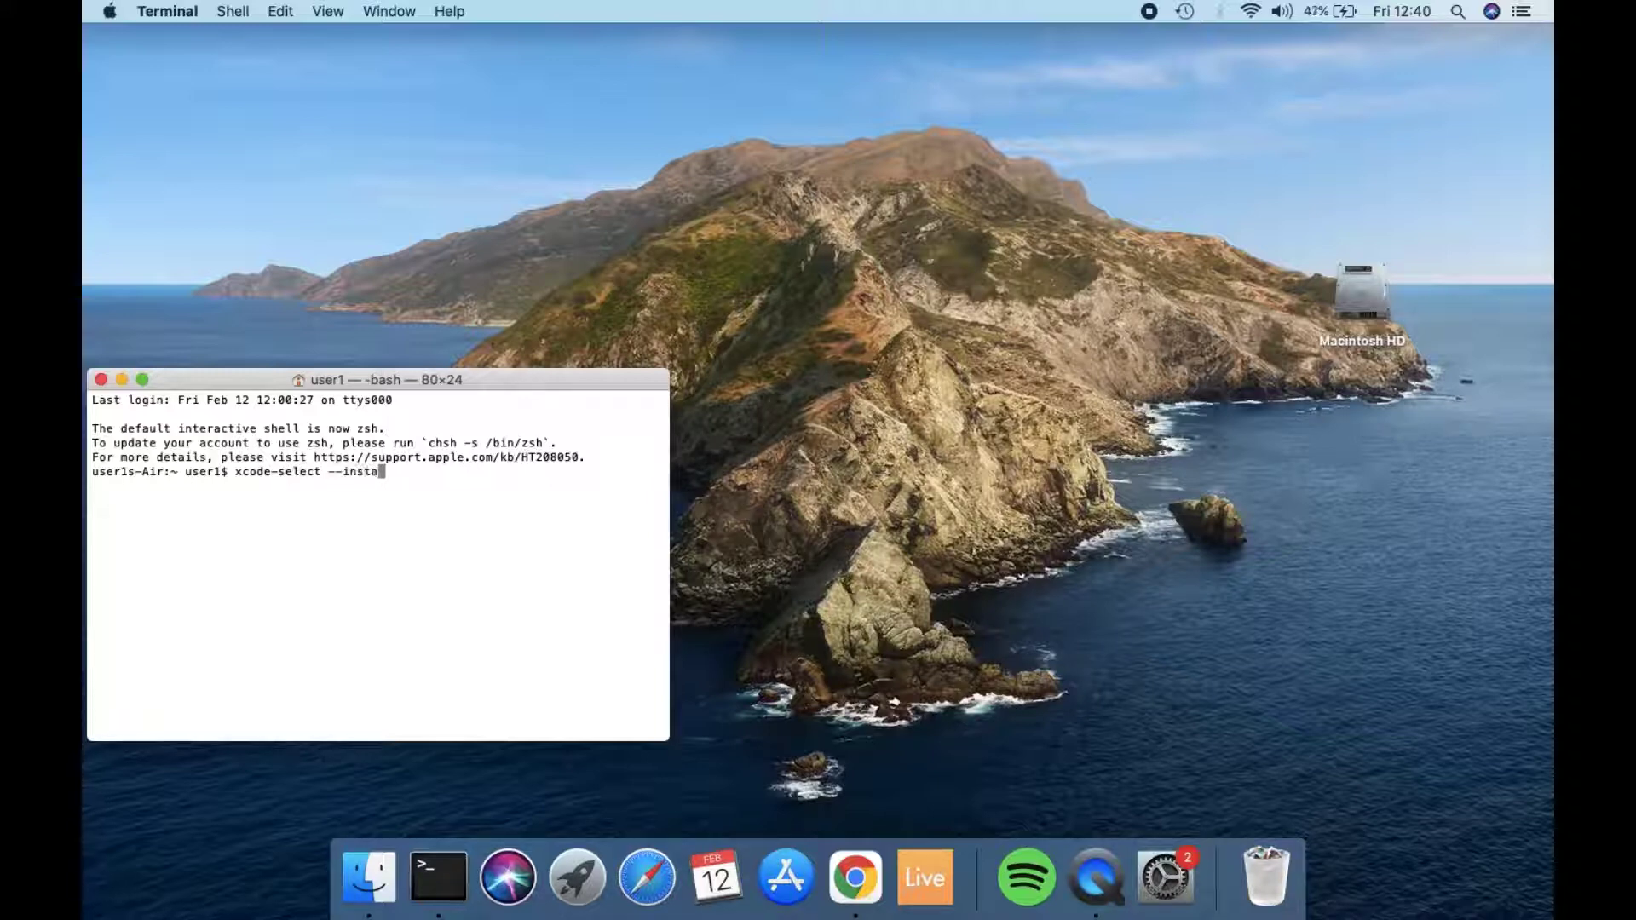
type("ll")
key("Return")
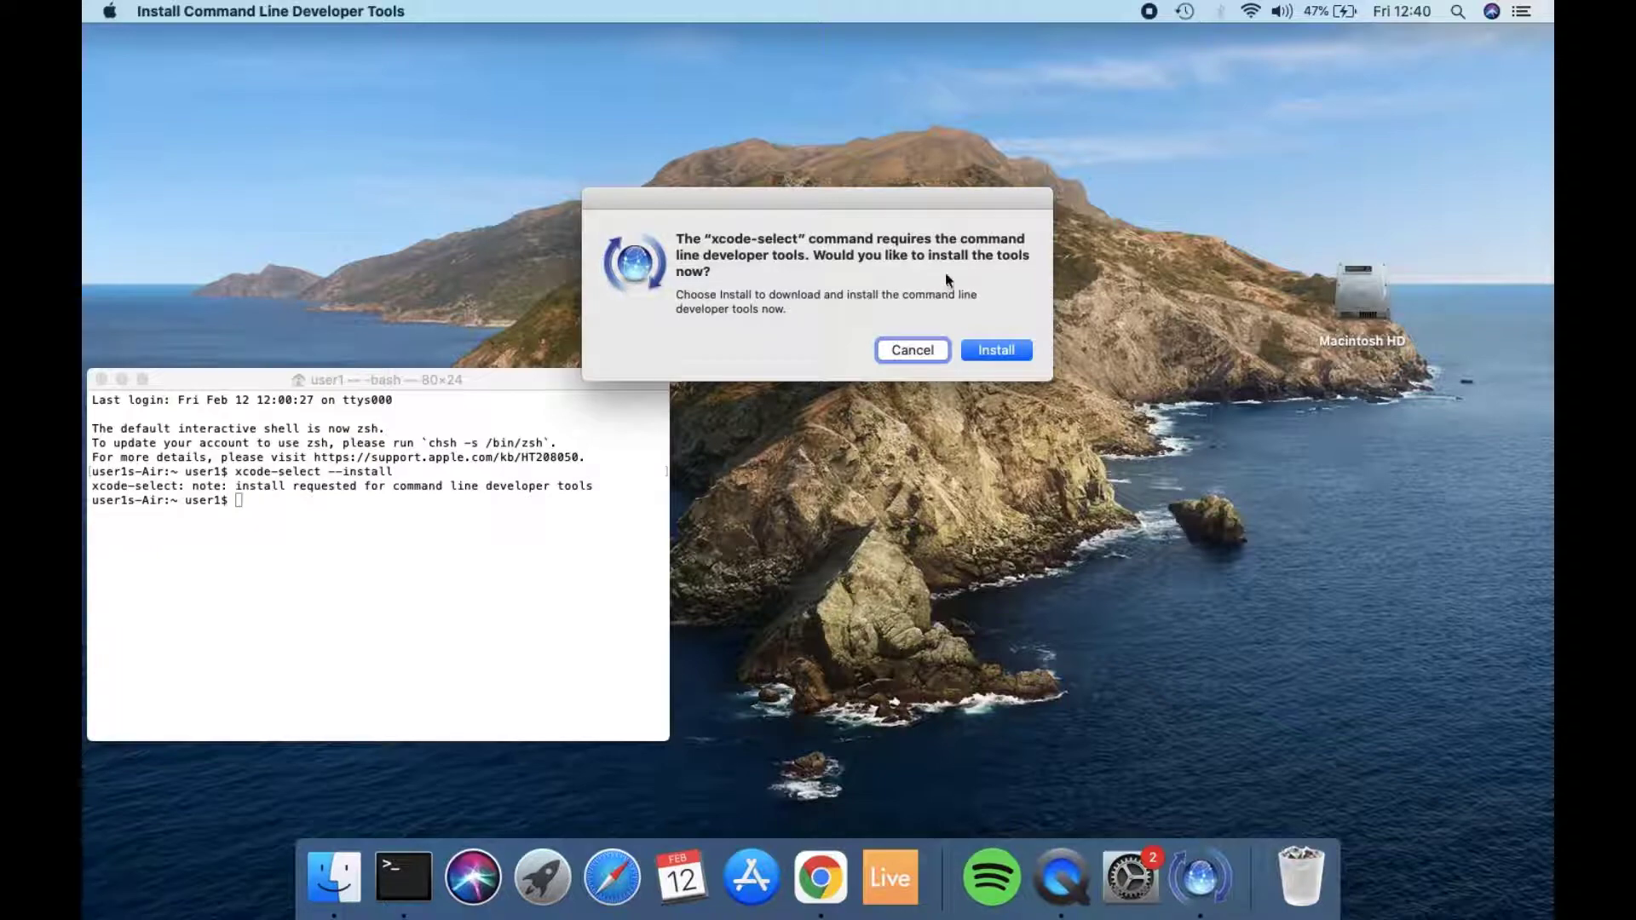
Step: Install the command line developer tools, accepting the Command Line Tools License Agreement
left_click(1004, 347)
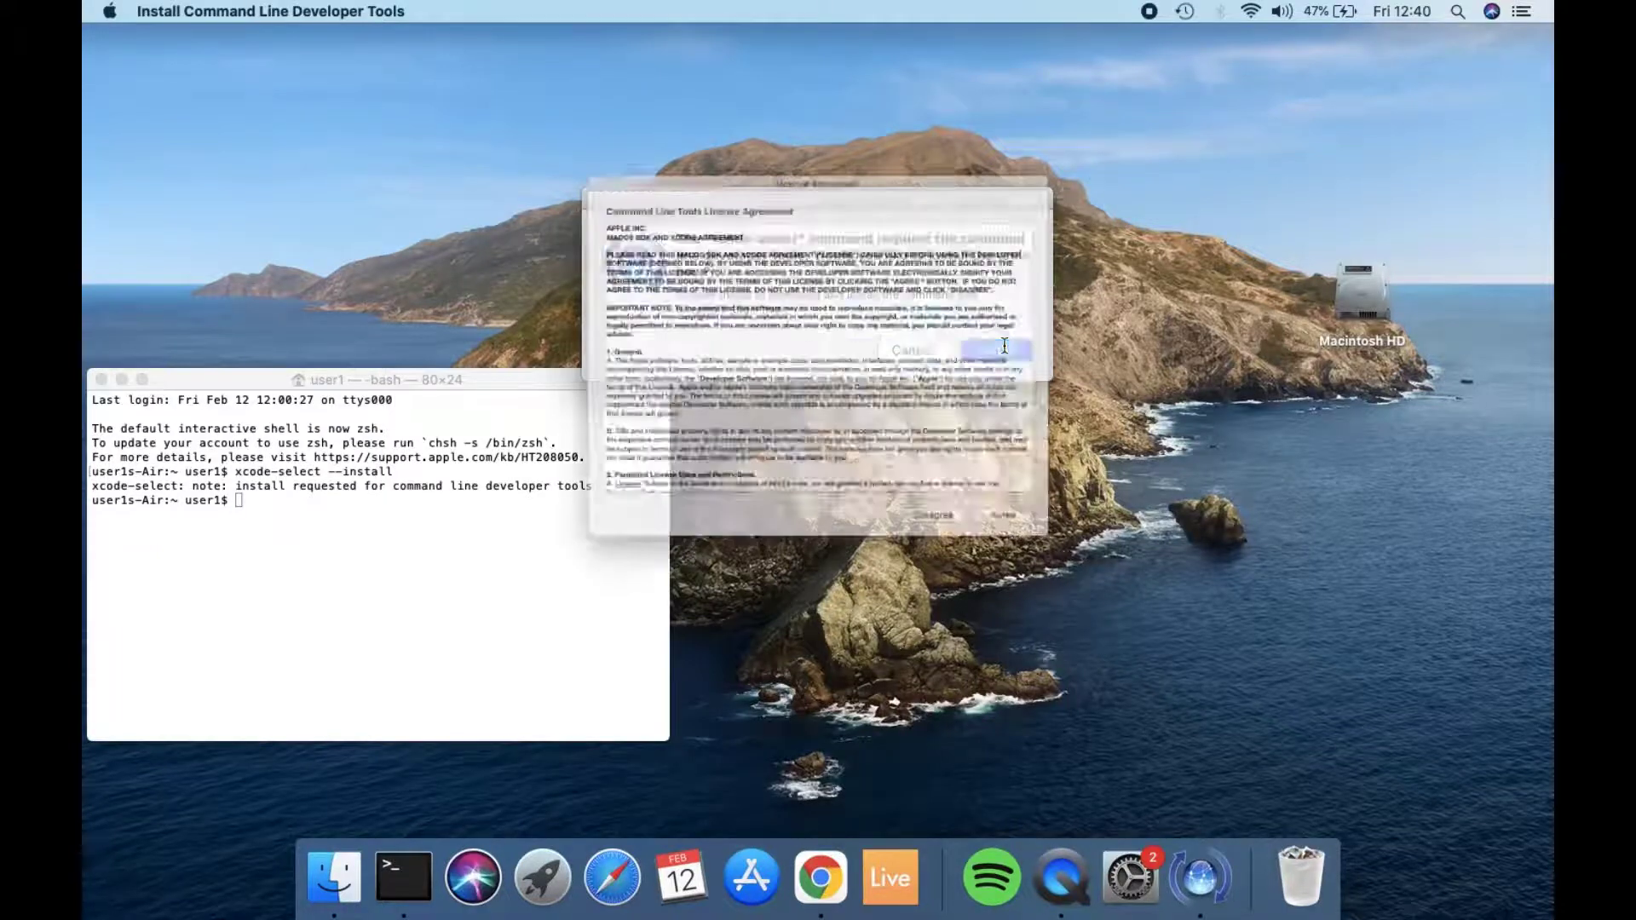
left_click(1077, 584)
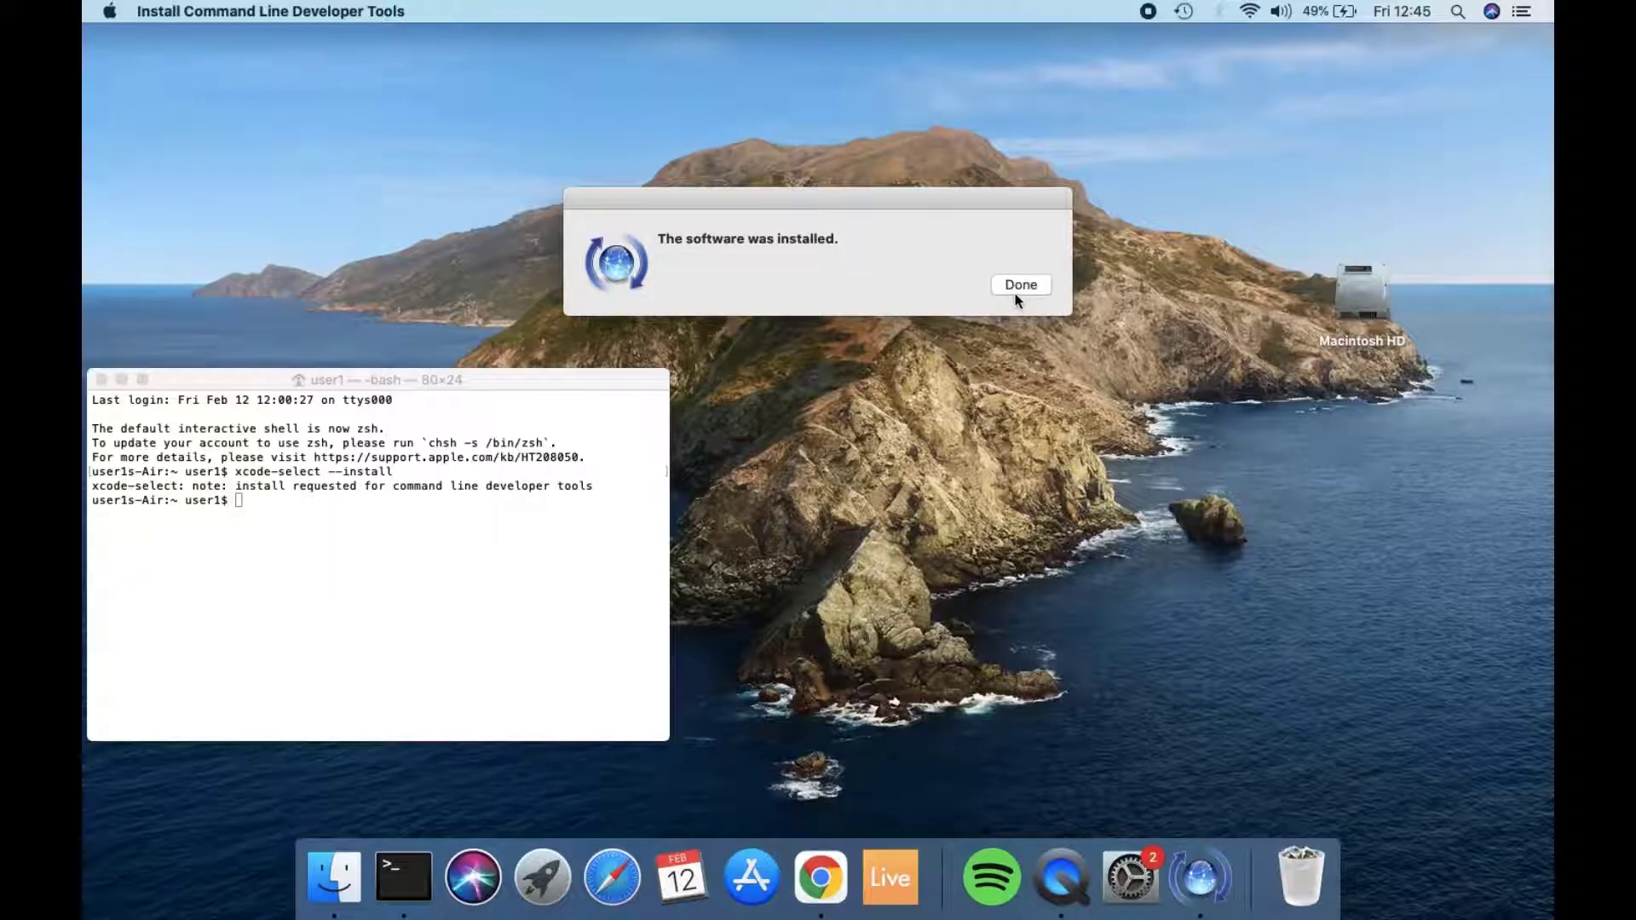
left_click(1015, 290)
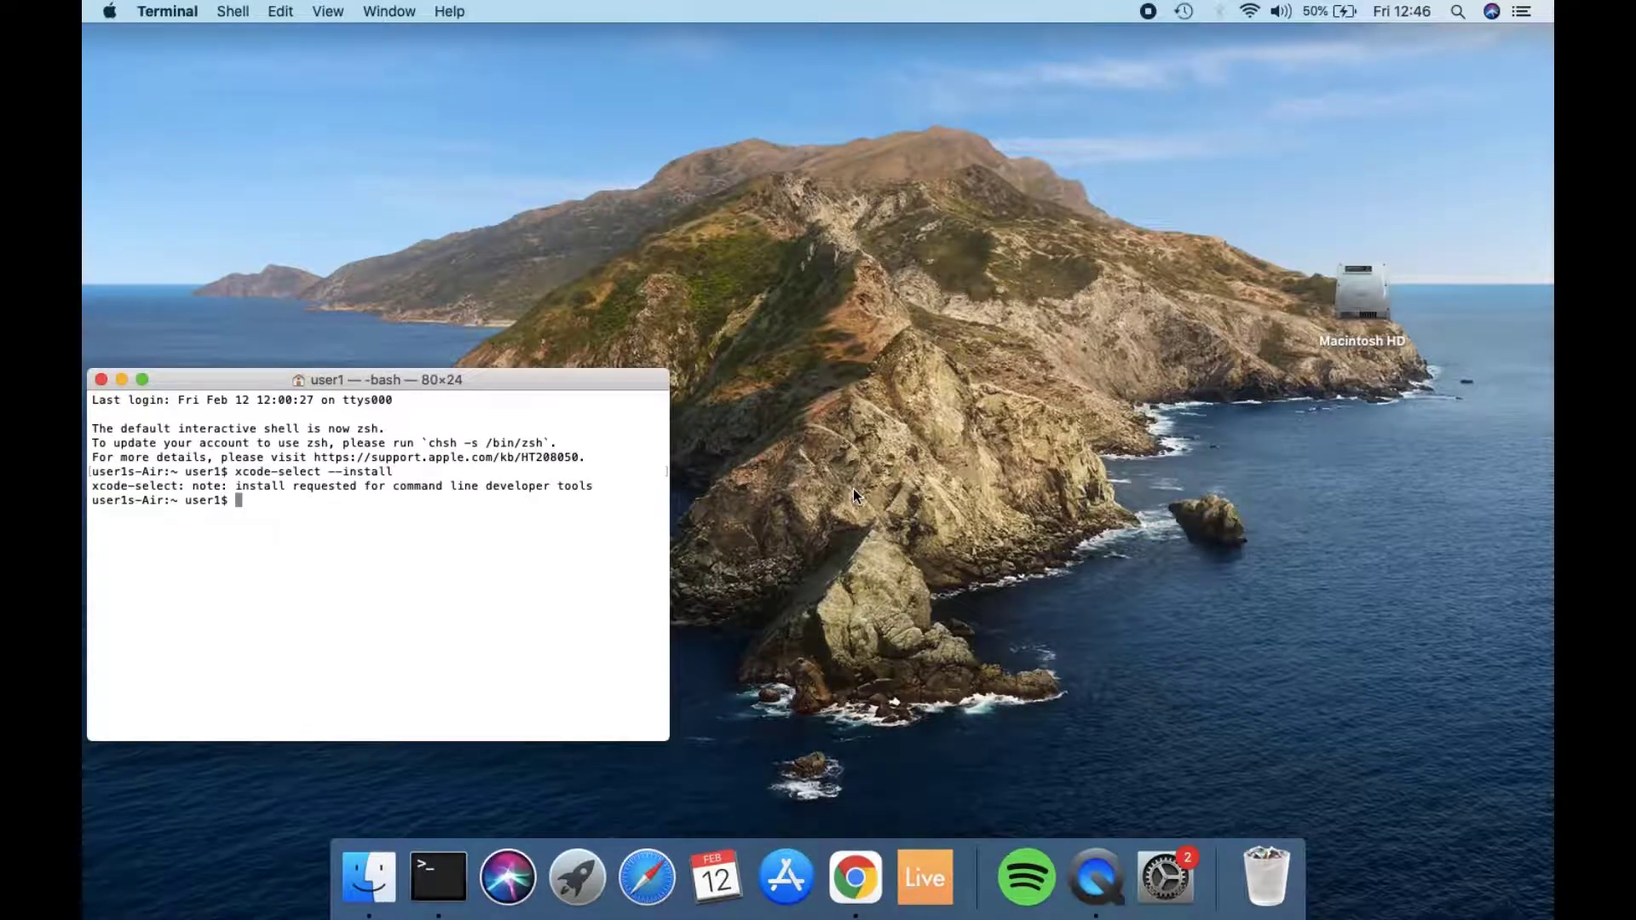
Step: Switch to Google Chrome, search for "download homebrew" and open the Homebrew home page at brew.sh
key("ctrl+Right")
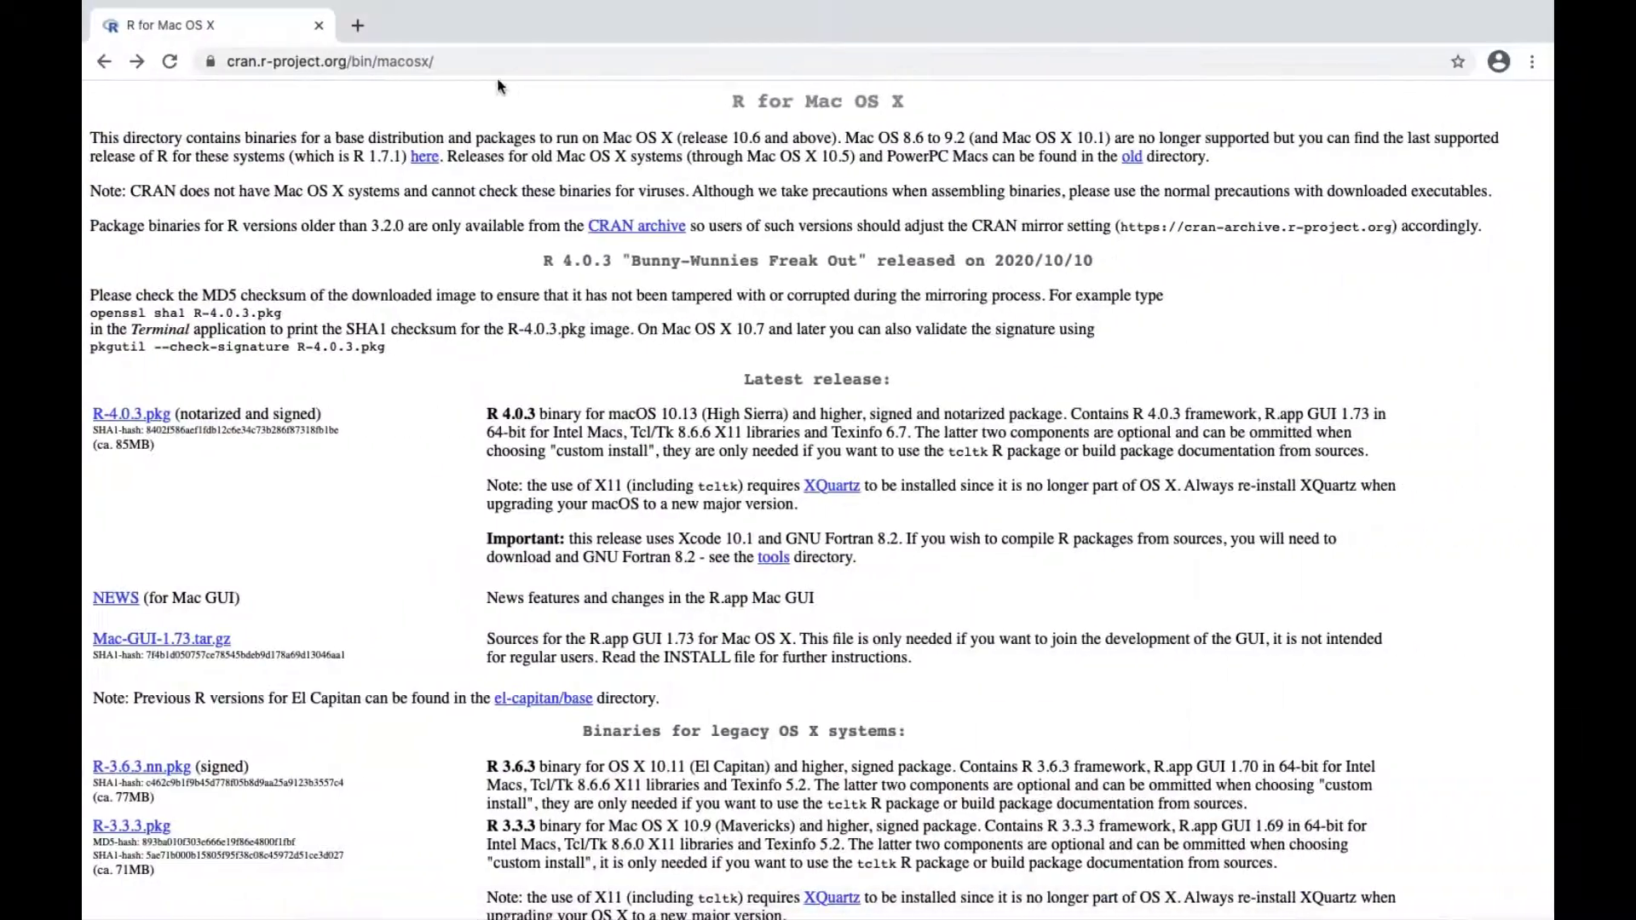
left_click(483, 61)
type("d")
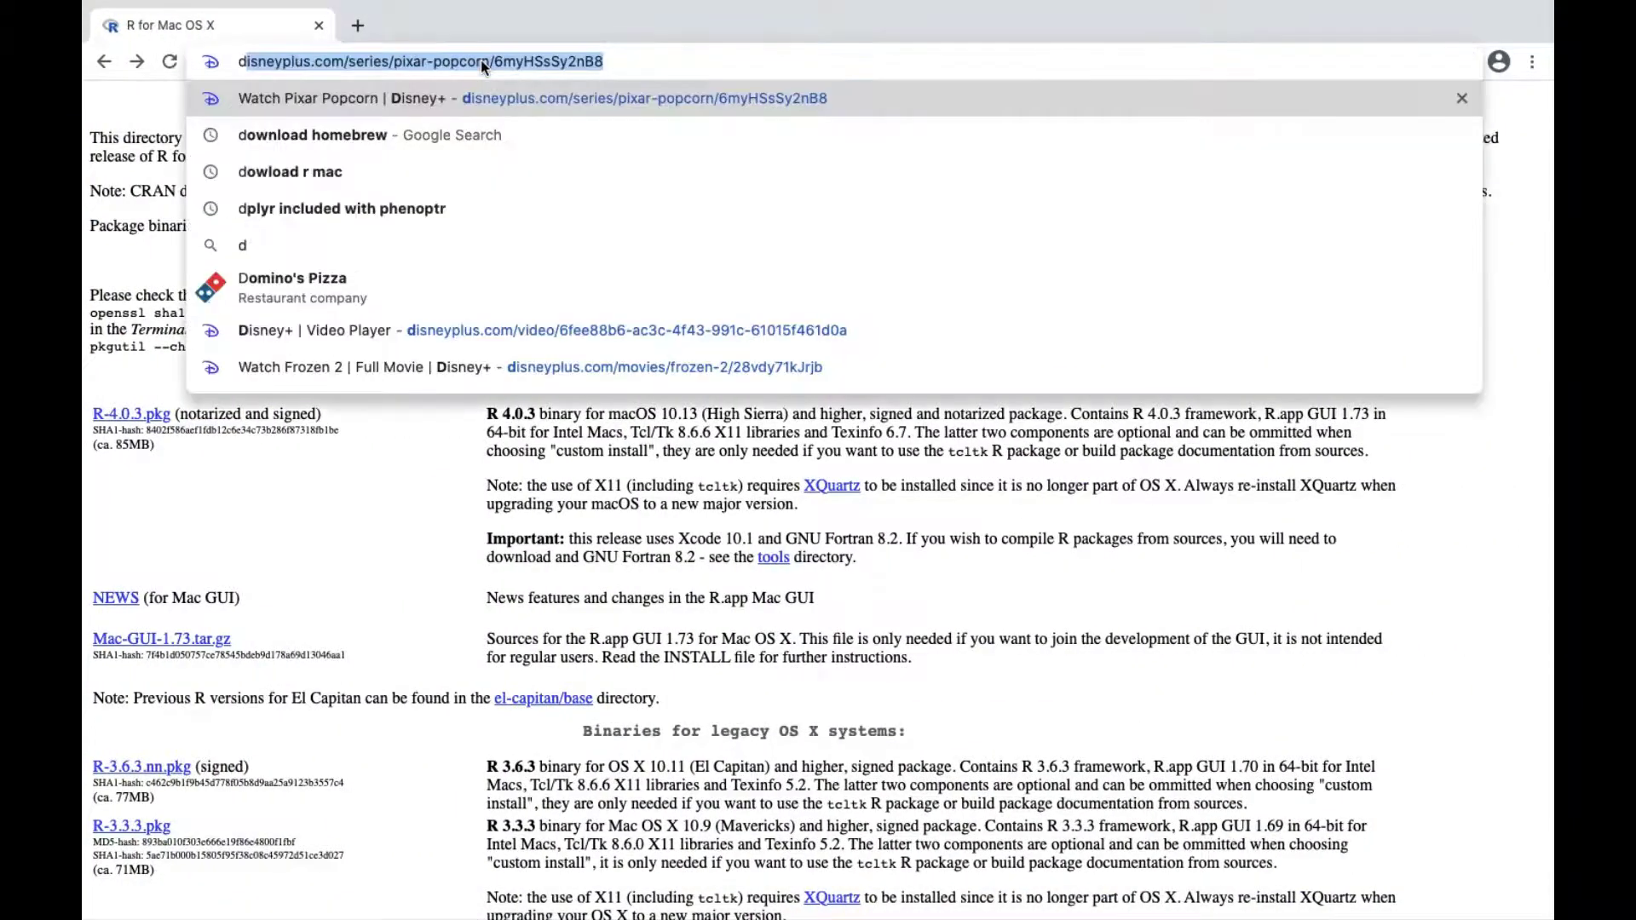
type("owload")
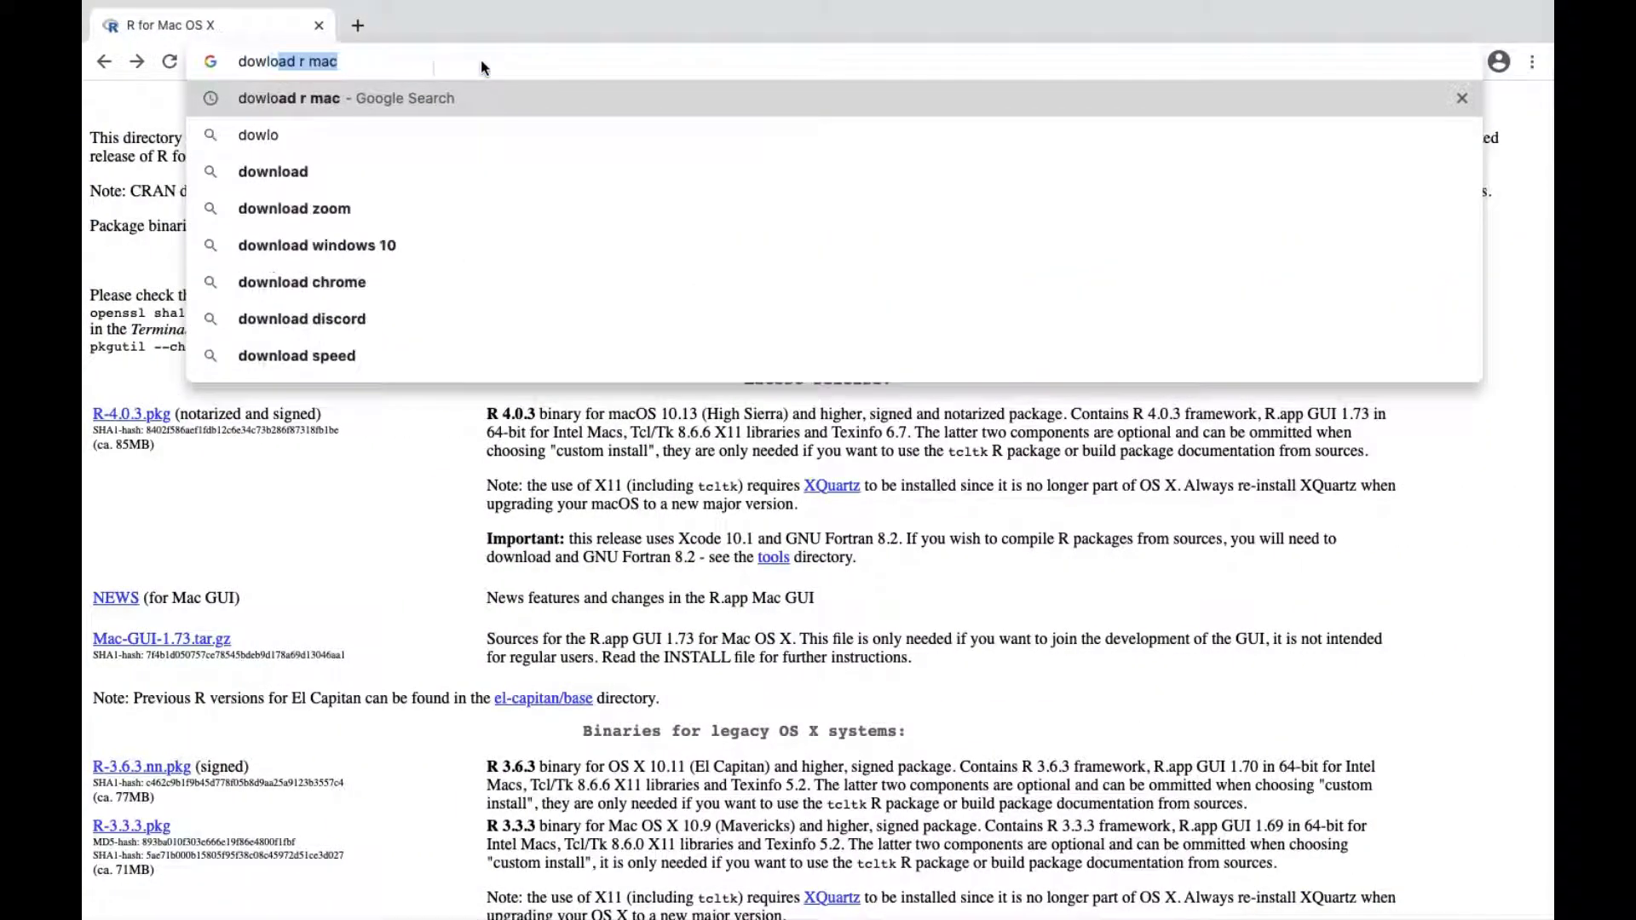
type(" hom")
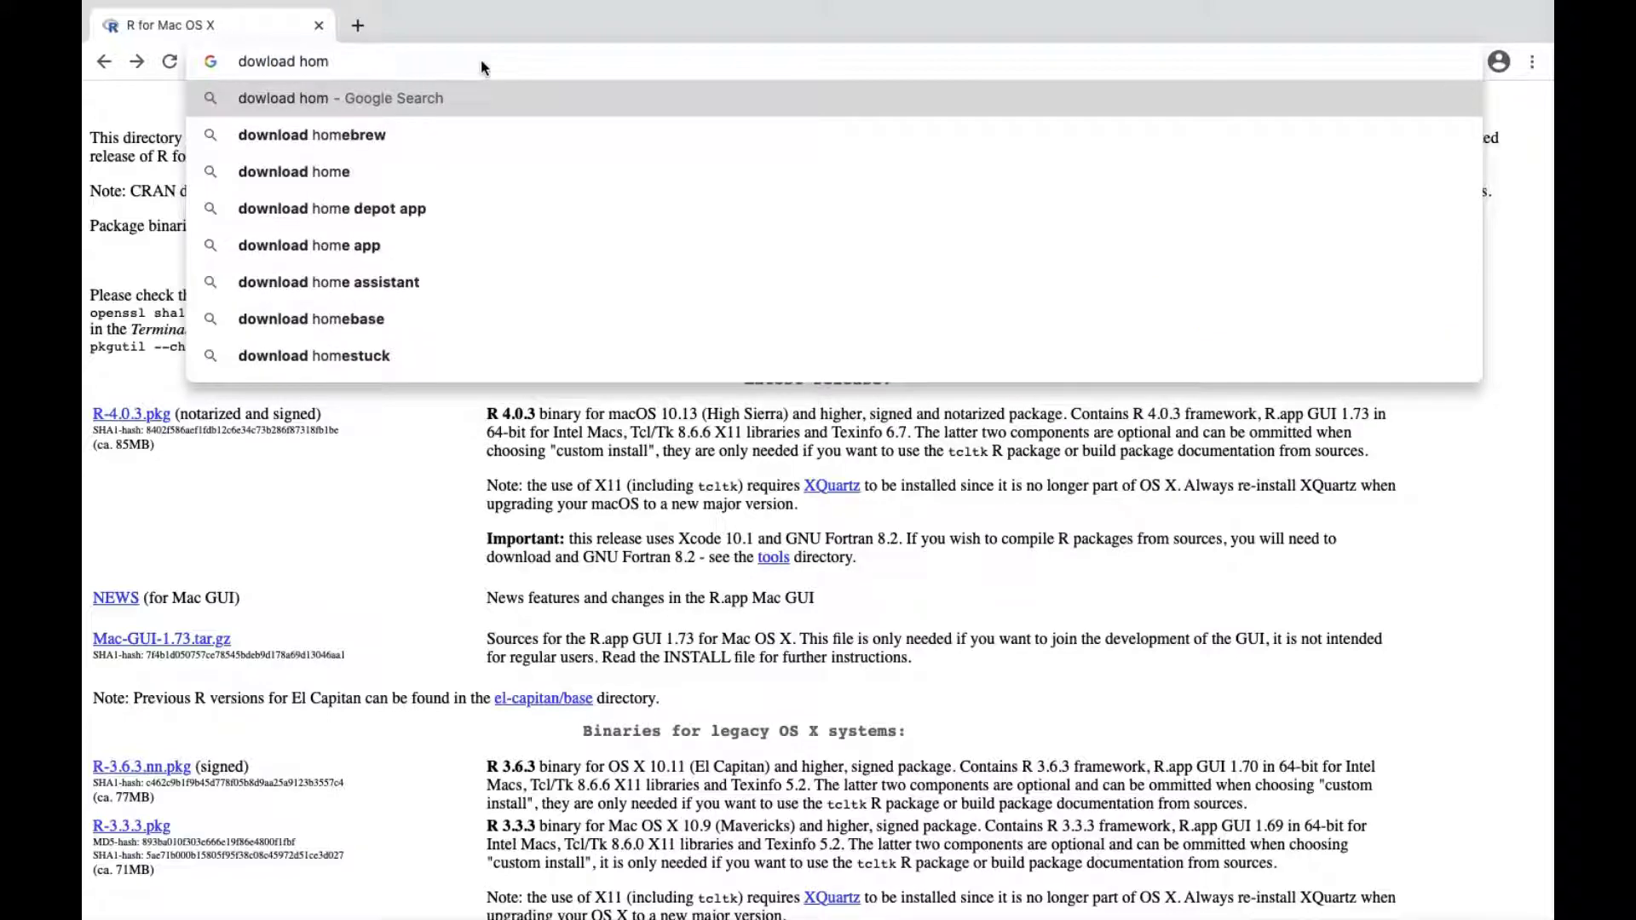
key("Down")
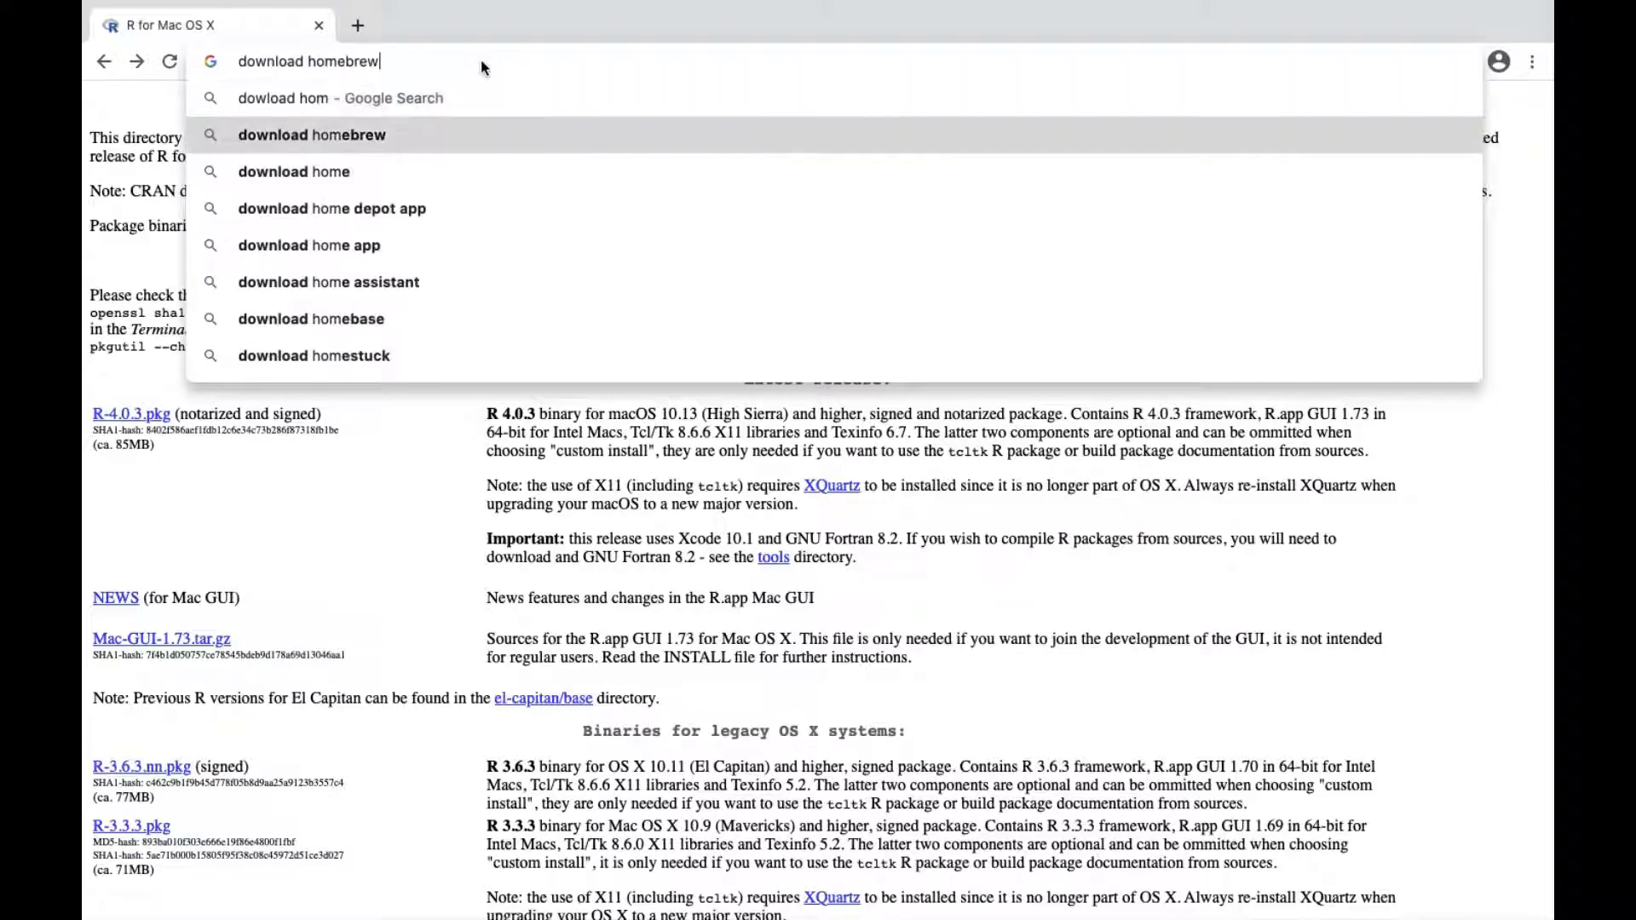
key("Return")
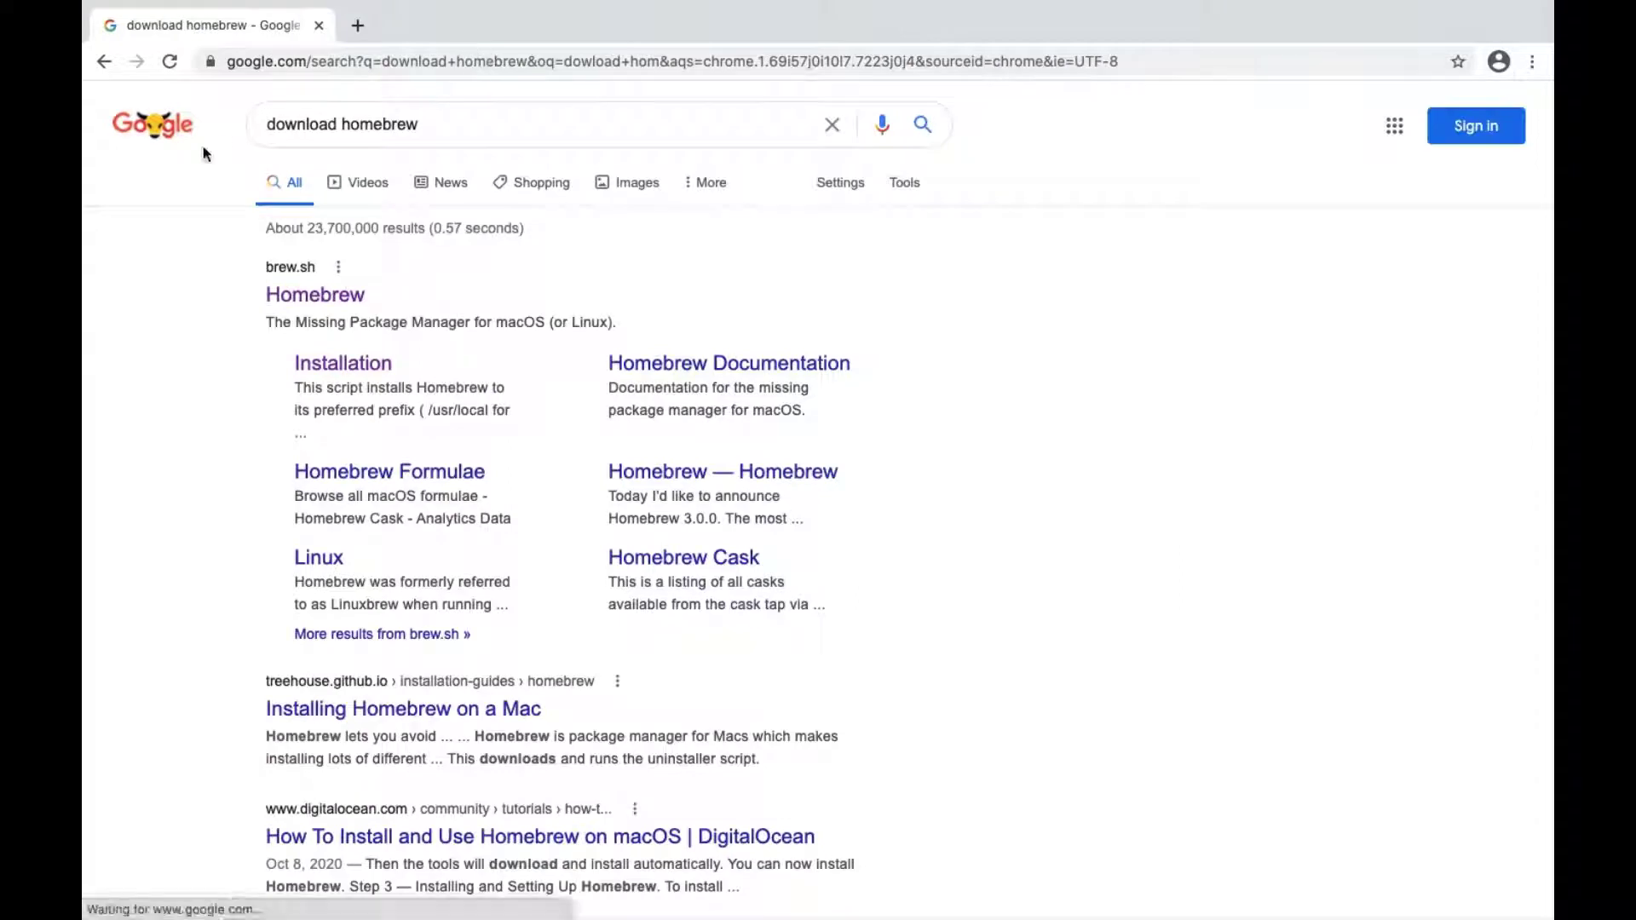
left_click(296, 296)
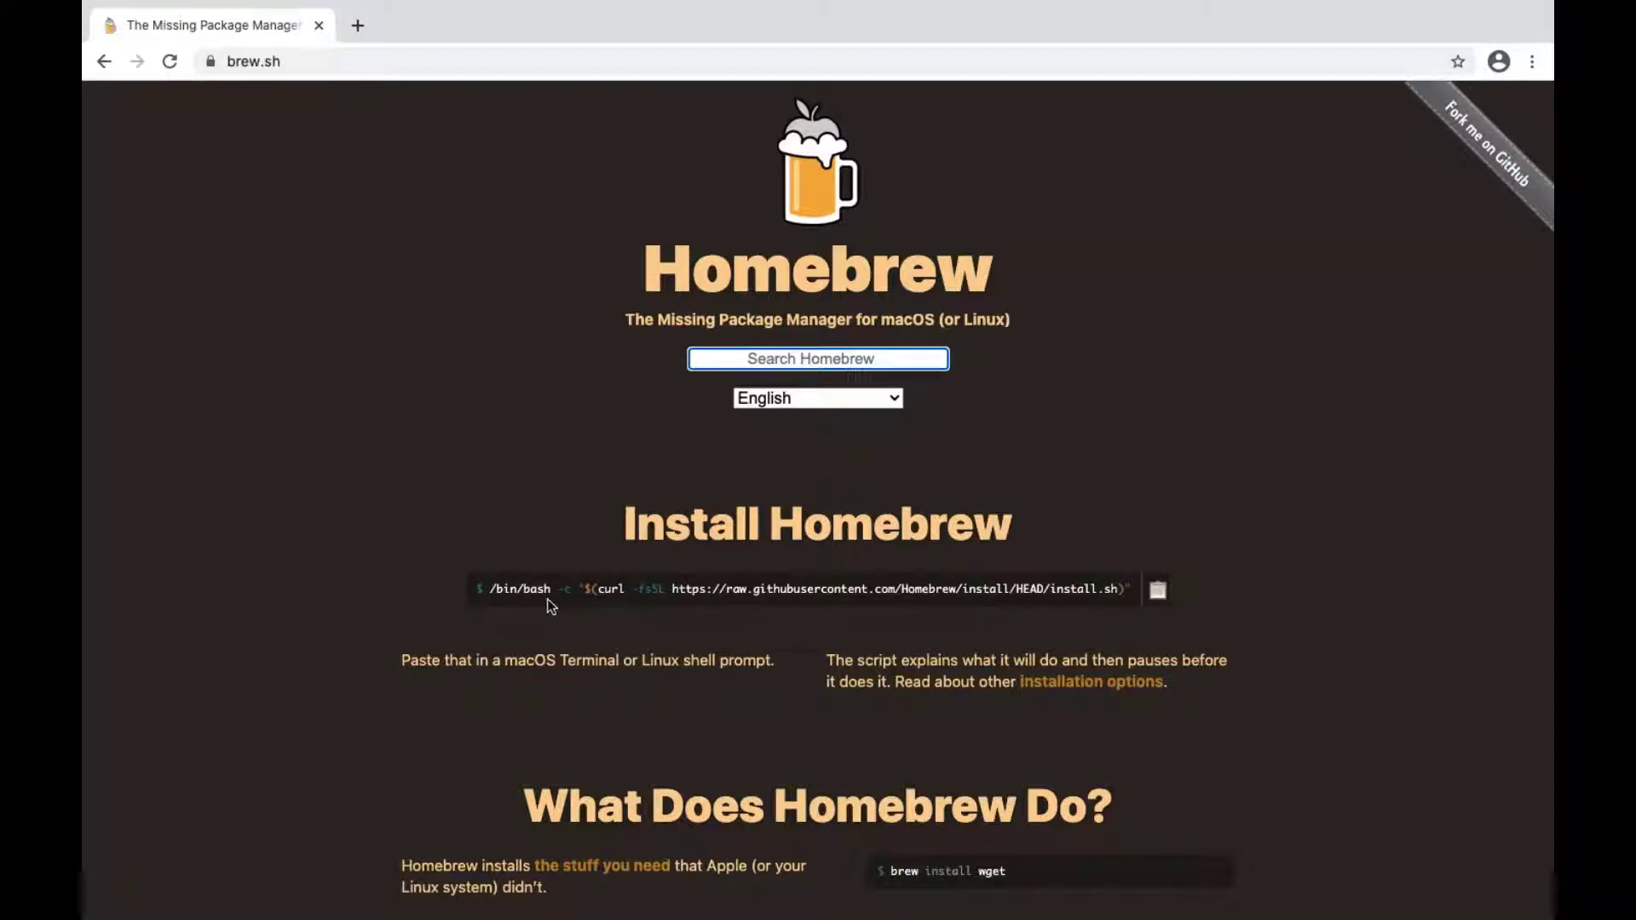
Step: Copy the complete Install Homebrew shell command from the Homebrew page
left_click(494, 588)
triple_click(495, 588)
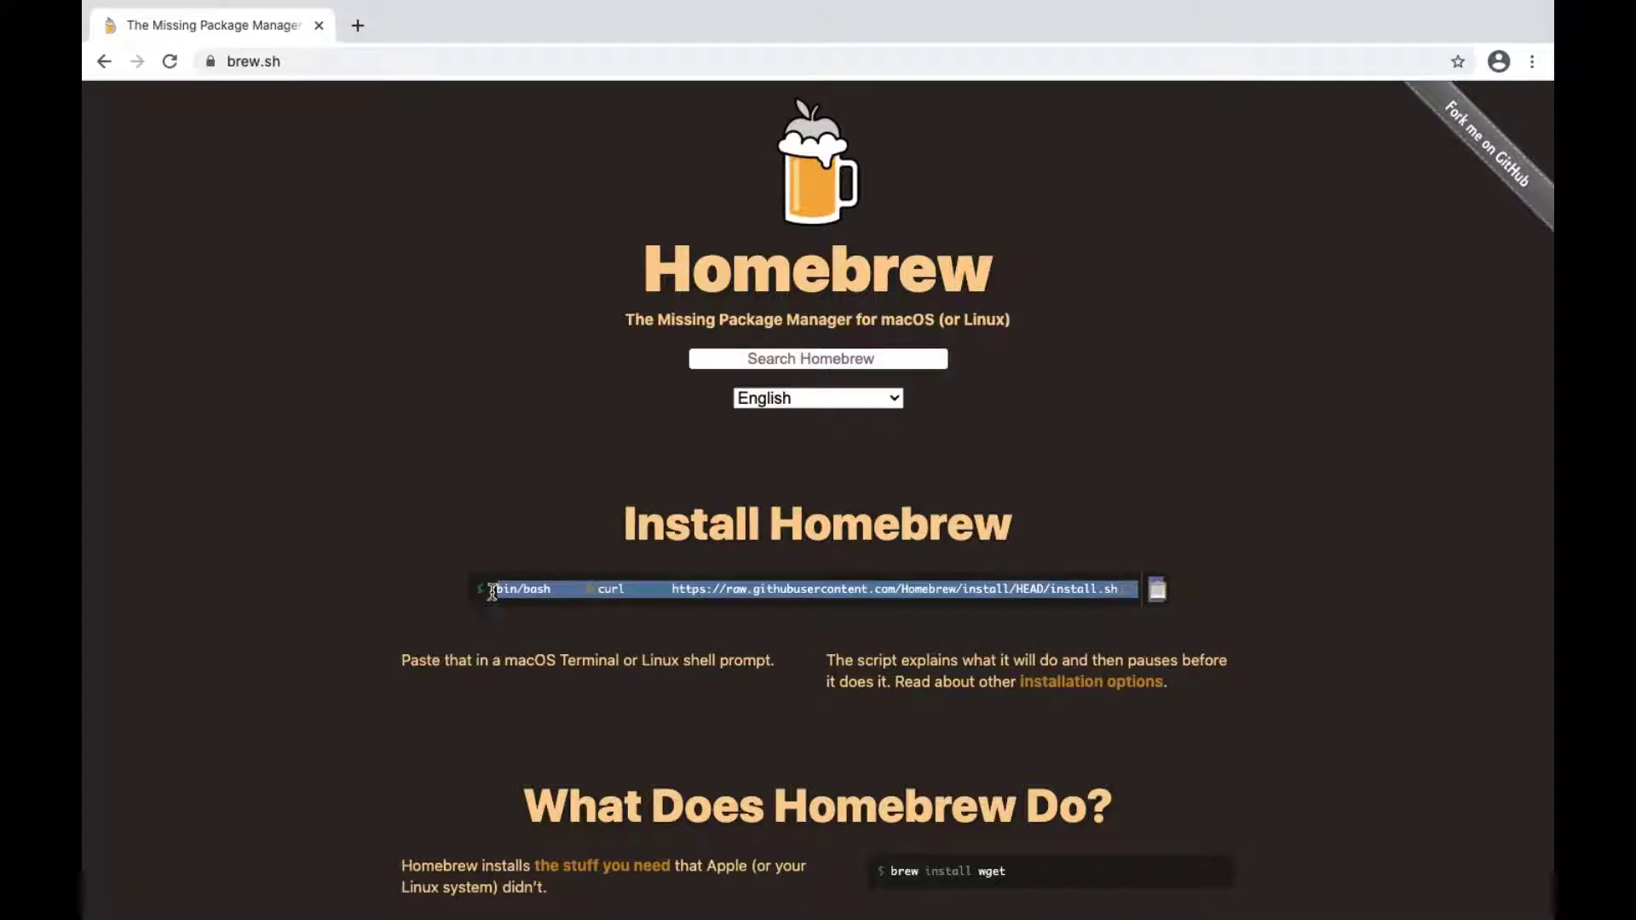
triple_click(481, 588)
left_click(1159, 591)
Step: Switch to Terminal, run the copied Homebrew install command and enter the account password
key("super+Tab")
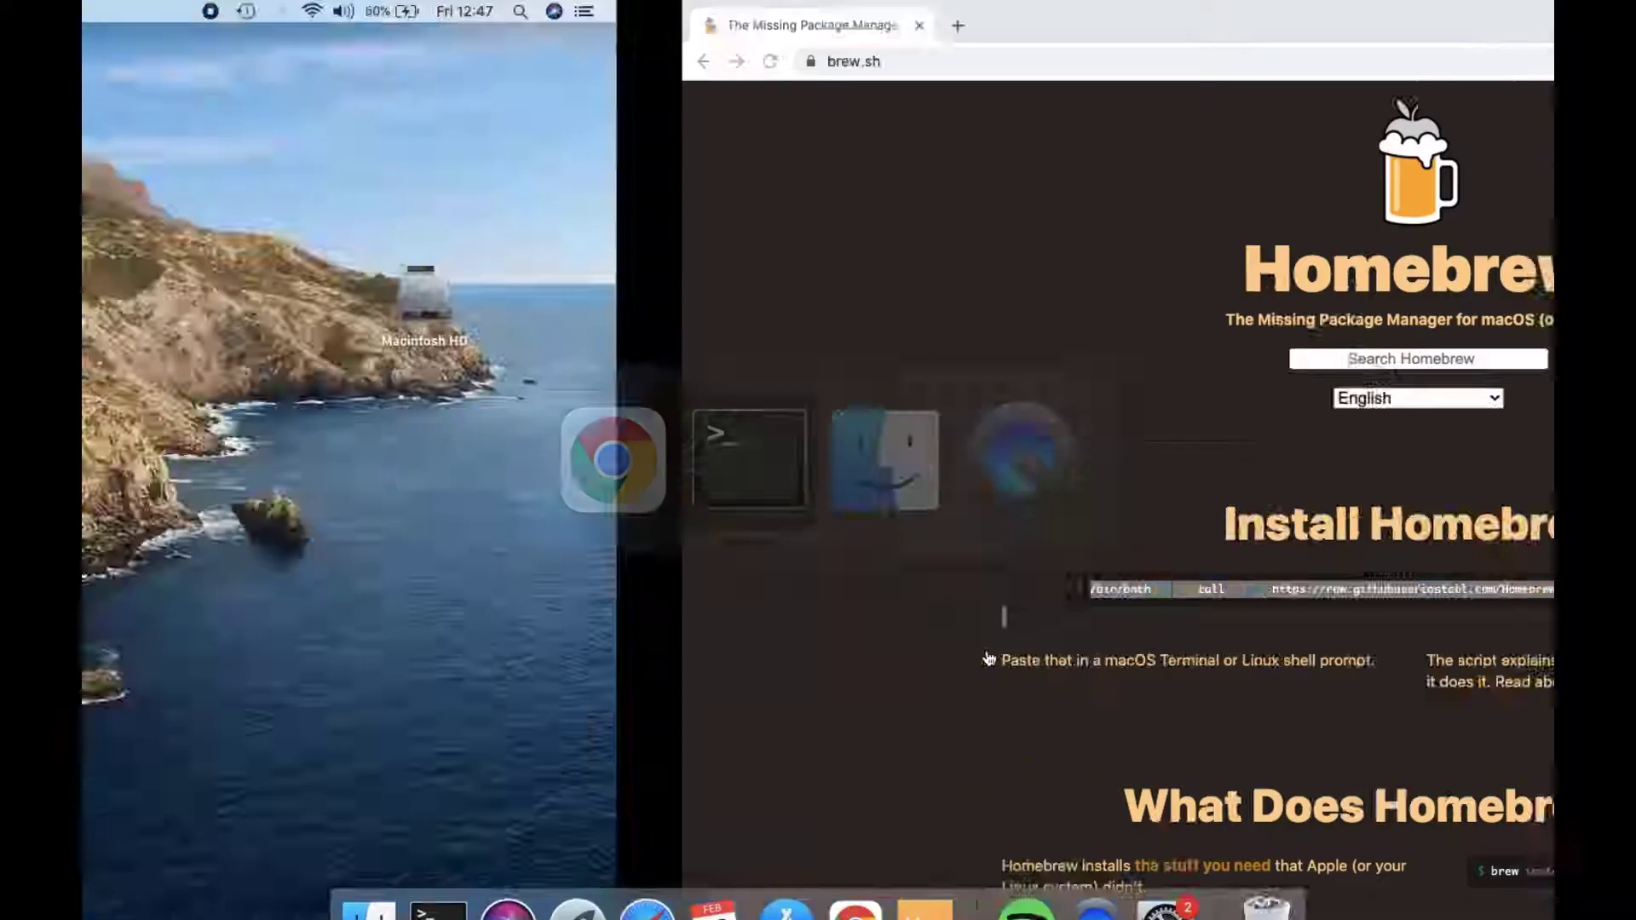
key("super+v")
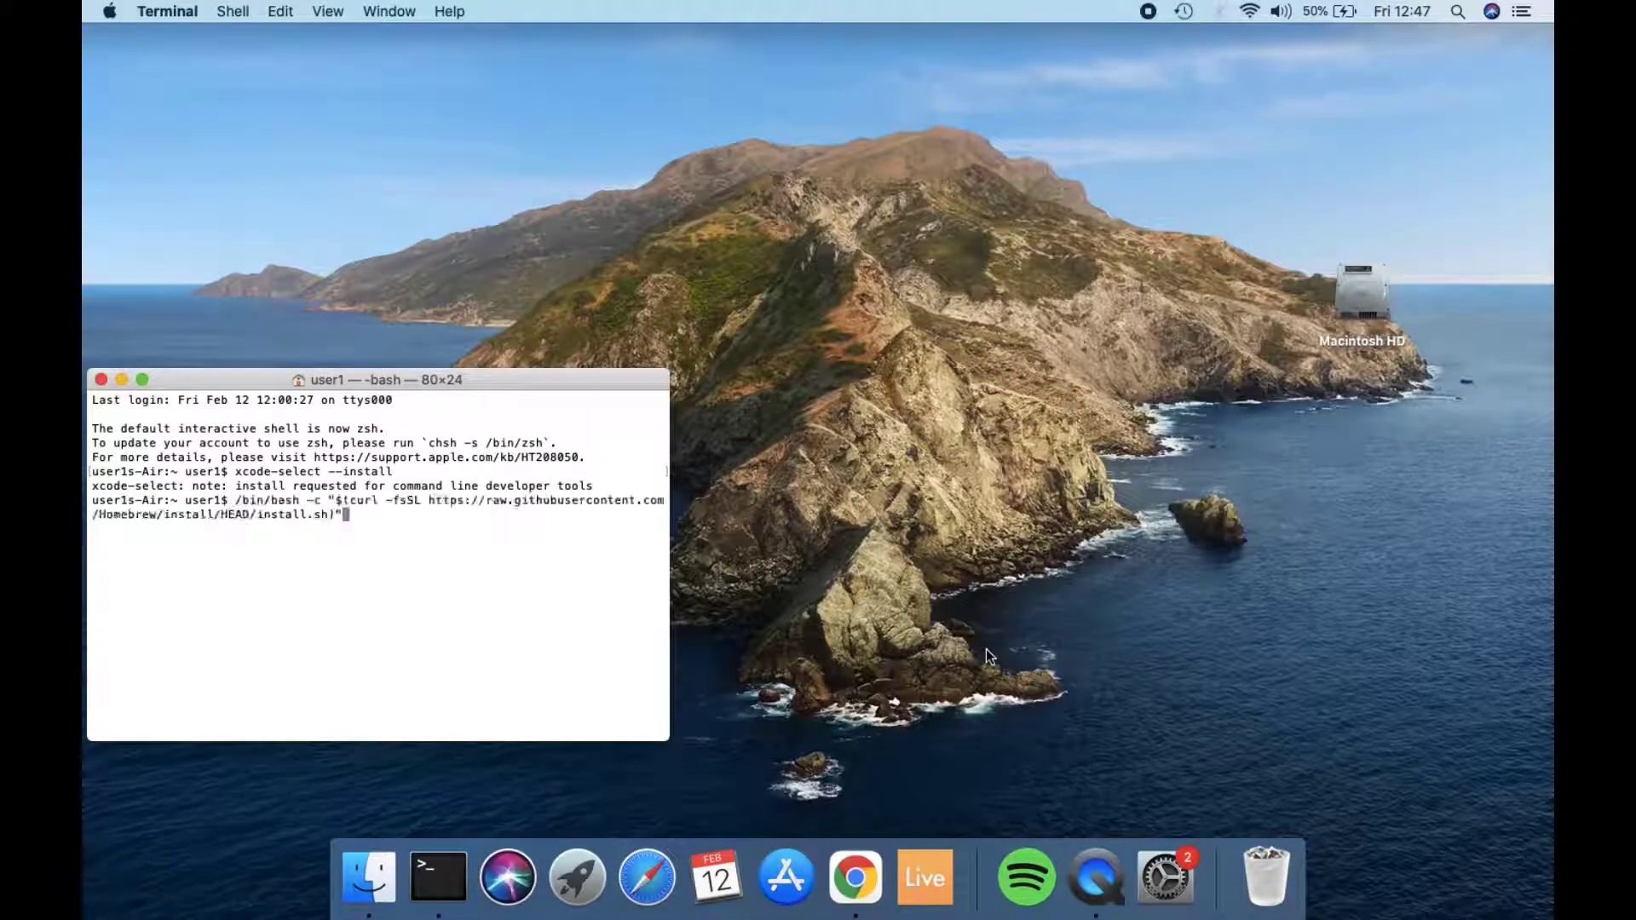
key("Return")
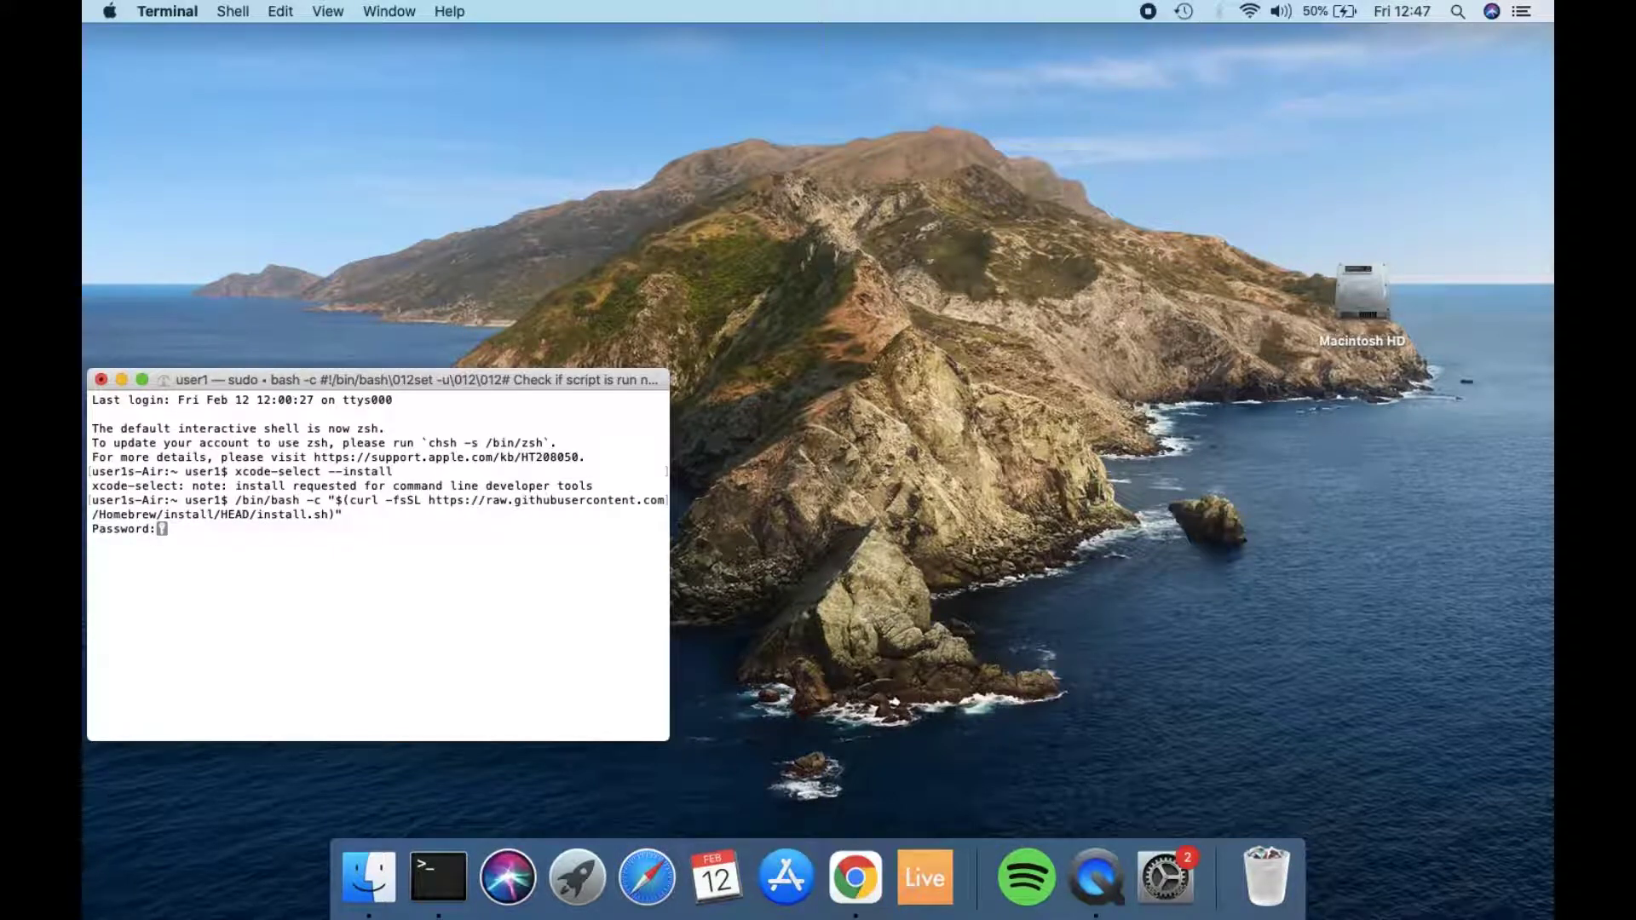
key("Return")
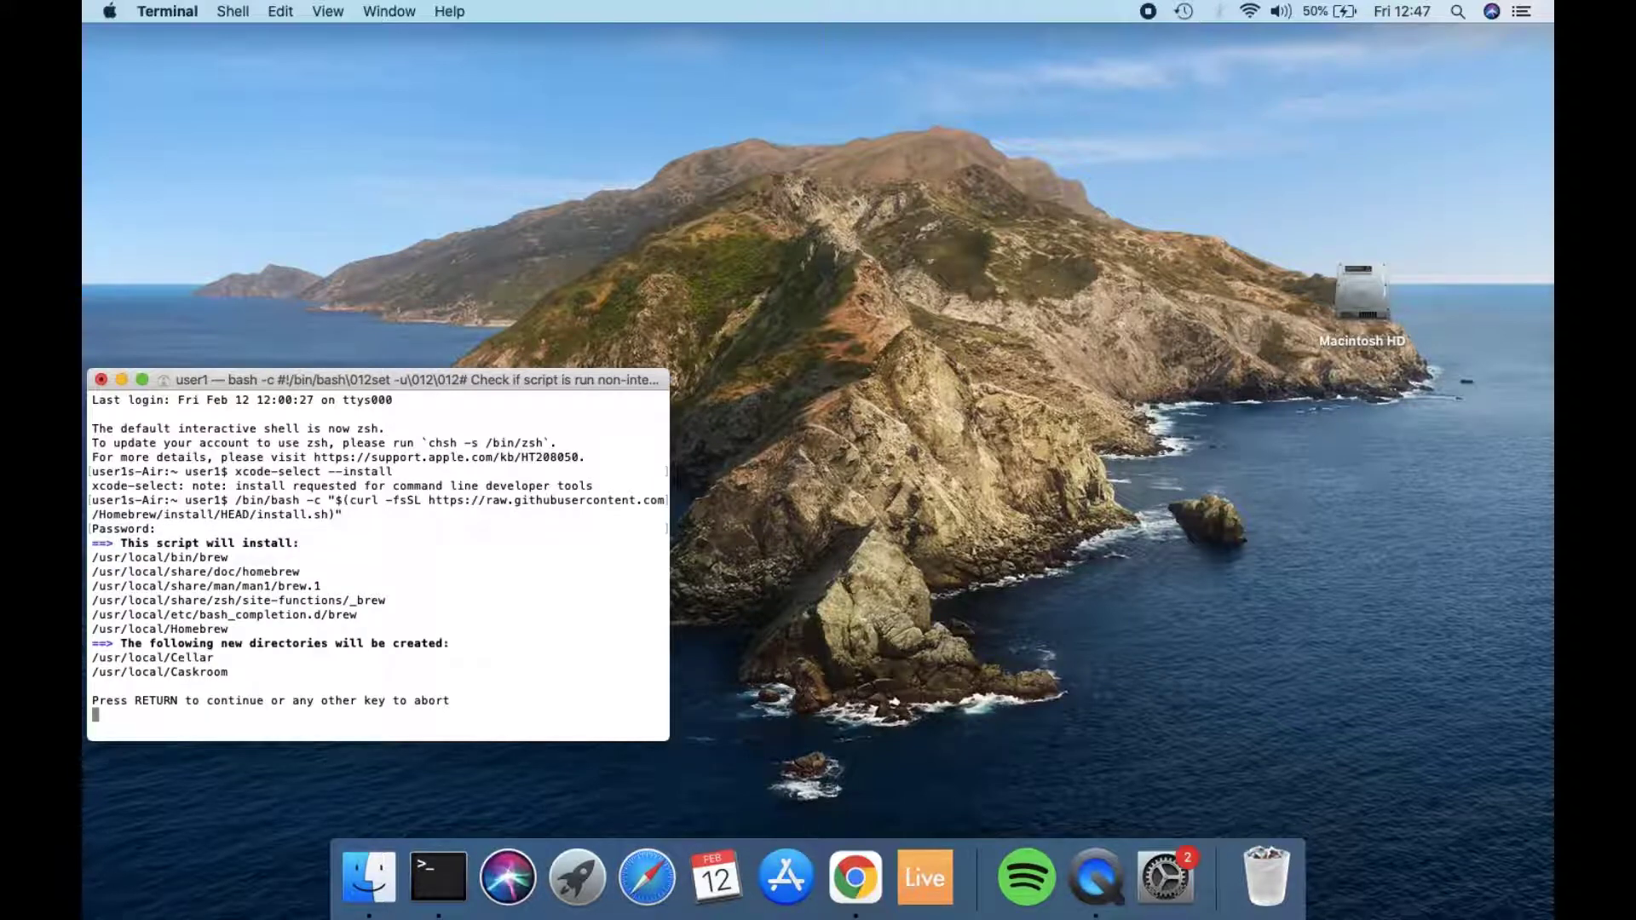
Step: Continue the Homebrew installation to completion and install the libtiff package with brew install libtiff
key("Return")
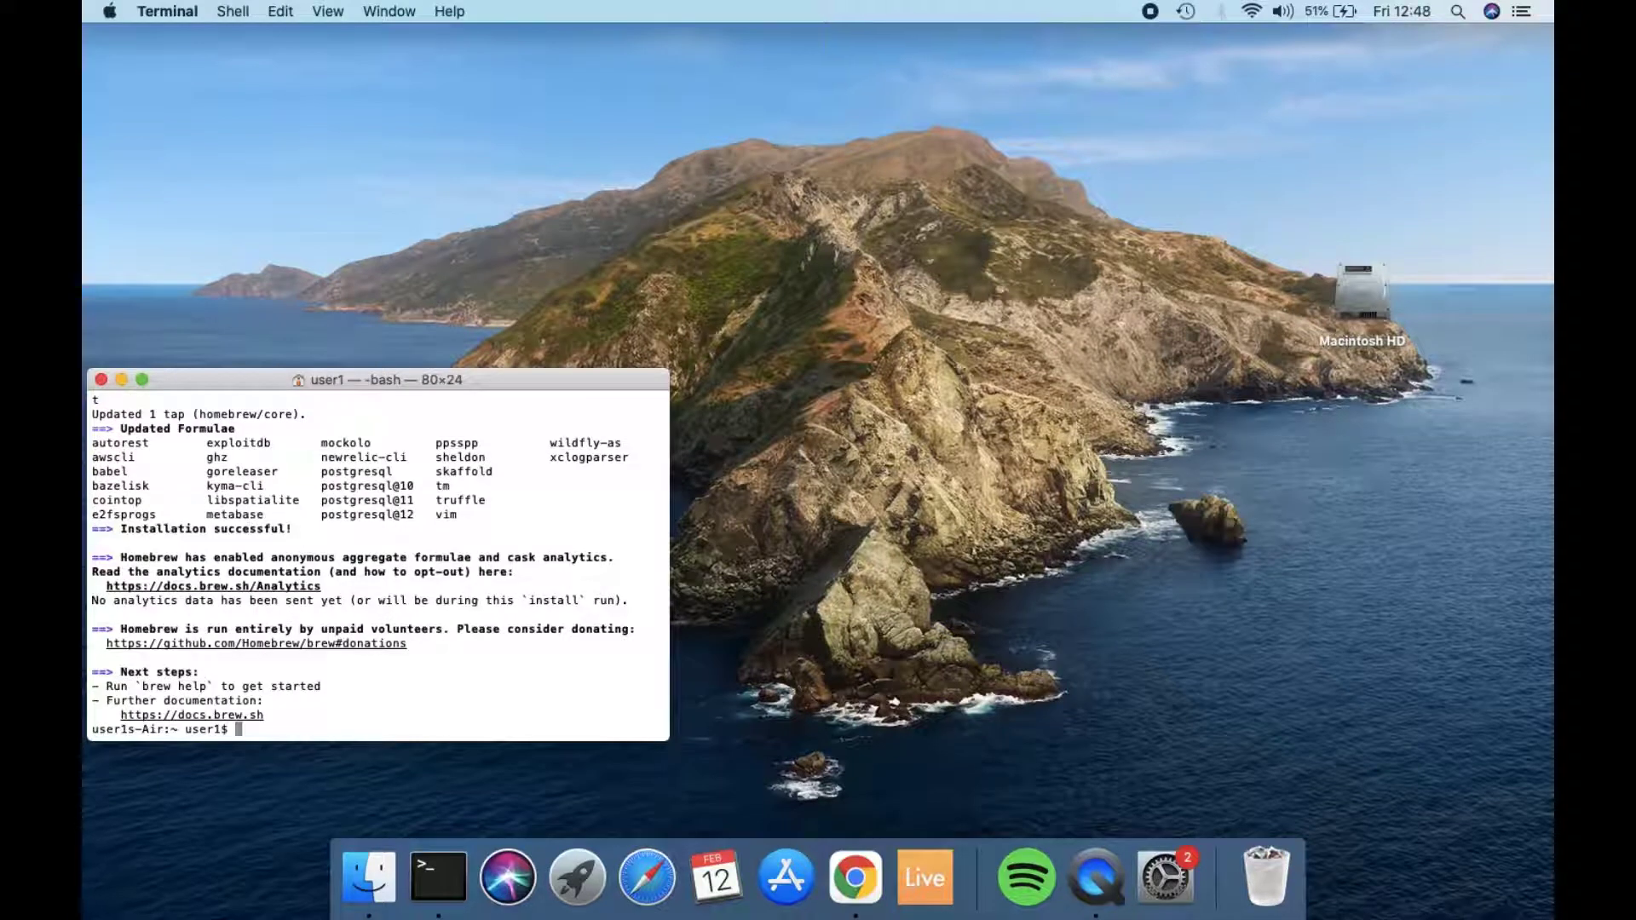
type("brew install libtiff")
key("Return")
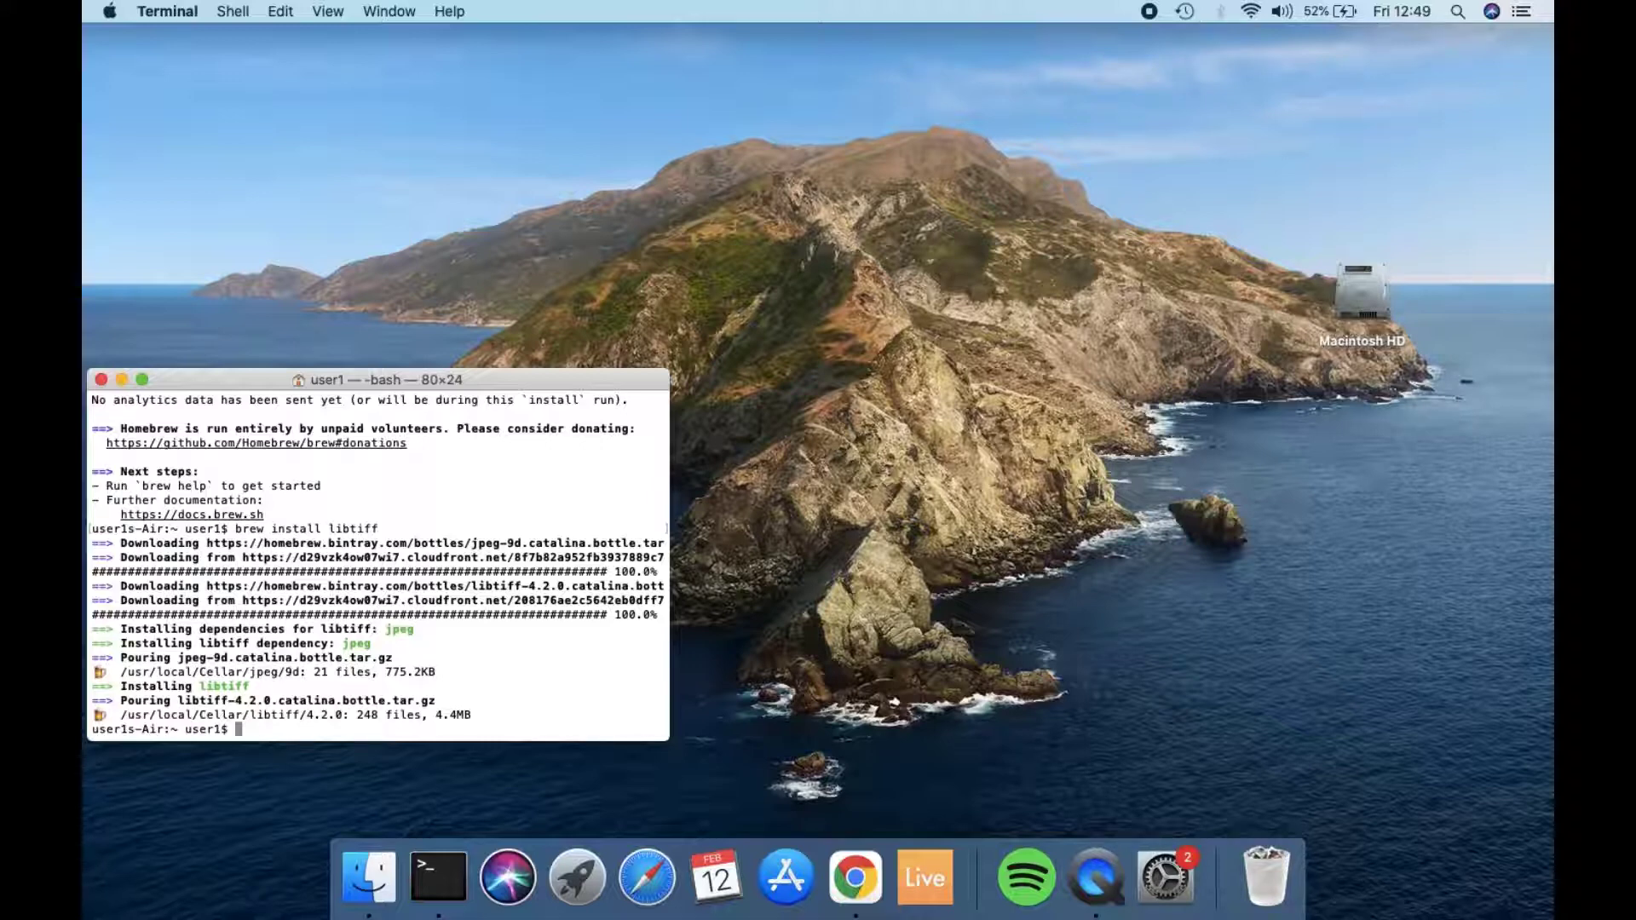
Step: Change the Terminal's working directory to the Work folder
type("cd W")
key("Tab")
key("Return")
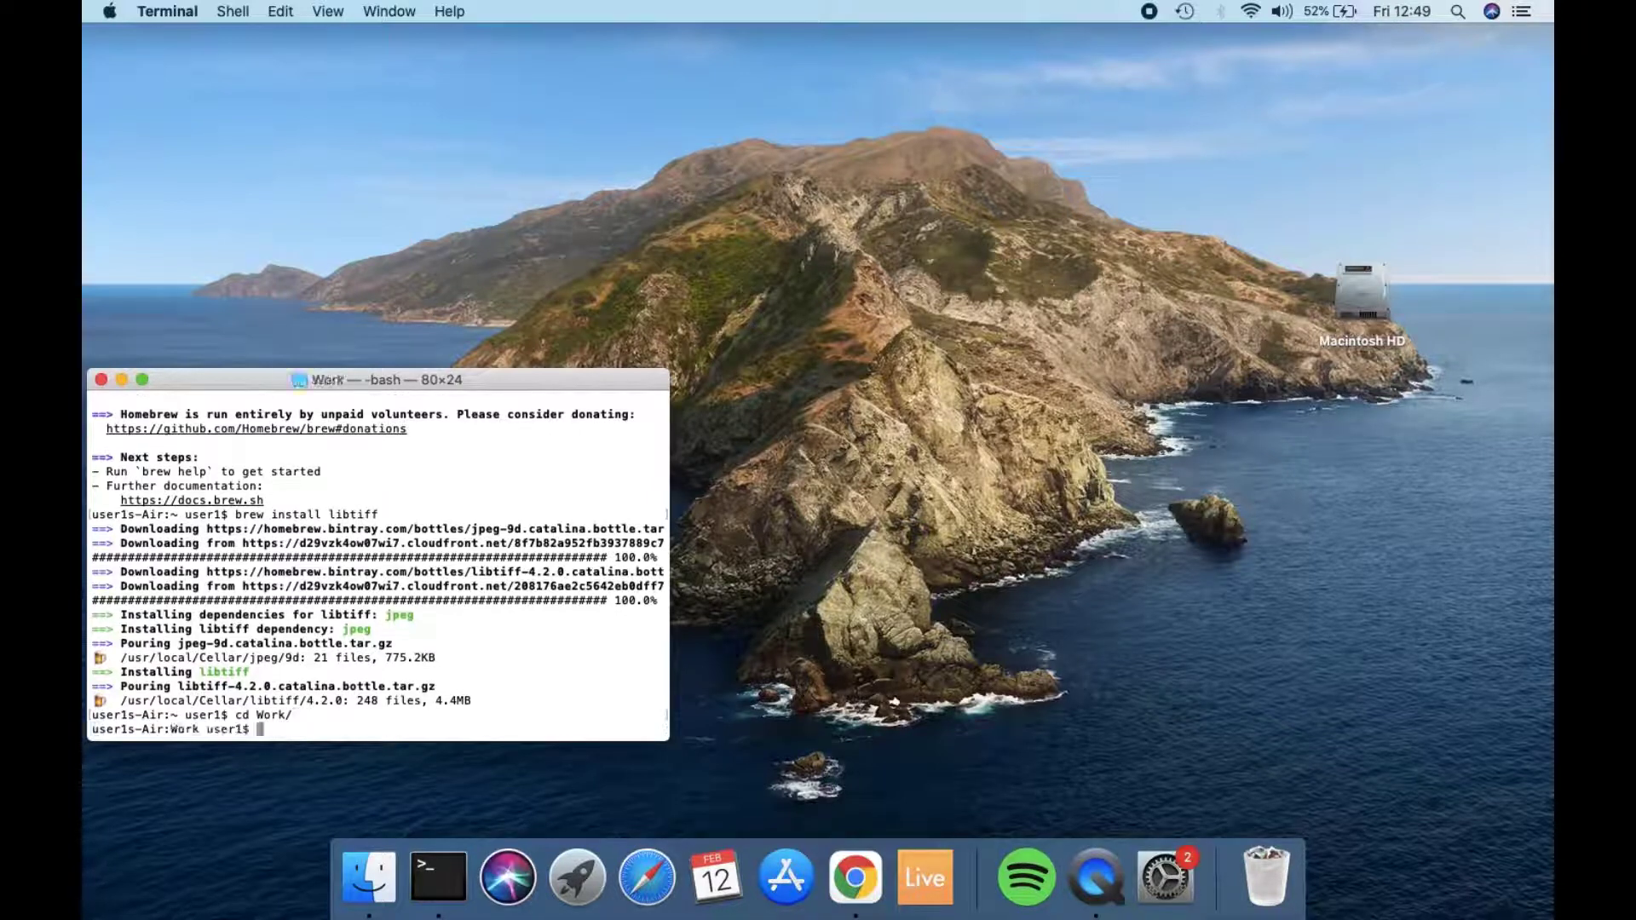
Step: Activate the DLenv virtual environment by running source DLenv/bin/activate
type("source DL")
key("Tab")
type("e")
key("Tab")
key("BackSpace")
key("BackSpace")
key("BackSpace")
key("BackSpace")
type("b")
key("Tab")
type("activate")
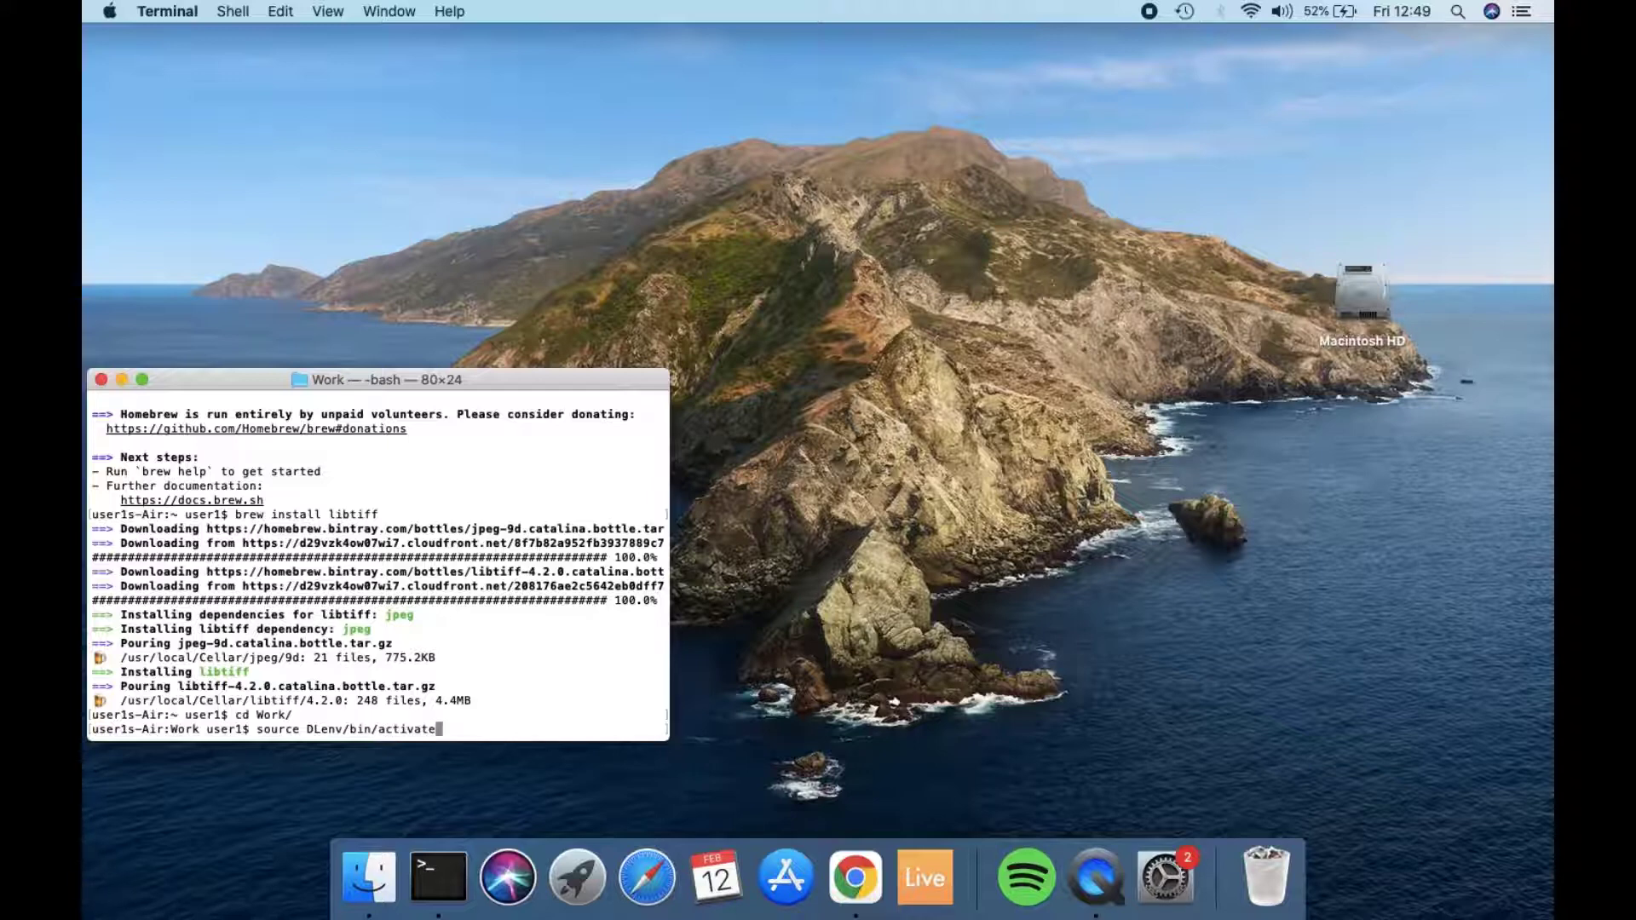
key("Return")
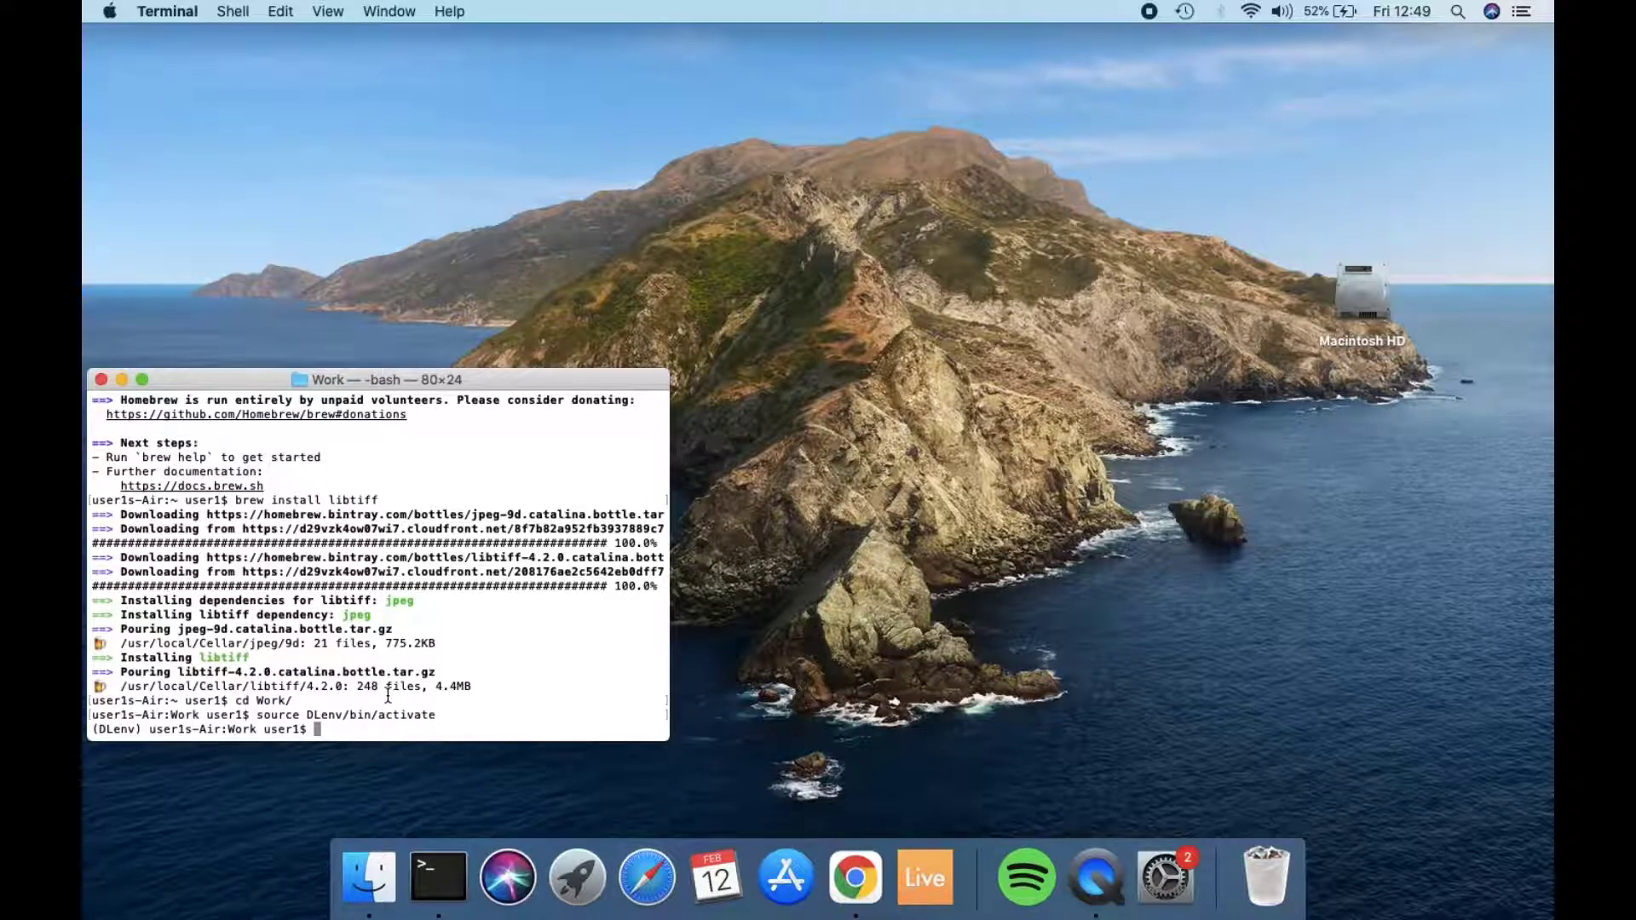
Step: Switch to Finder and show the package contents of R.app in the Applications folder
left_click(362, 886)
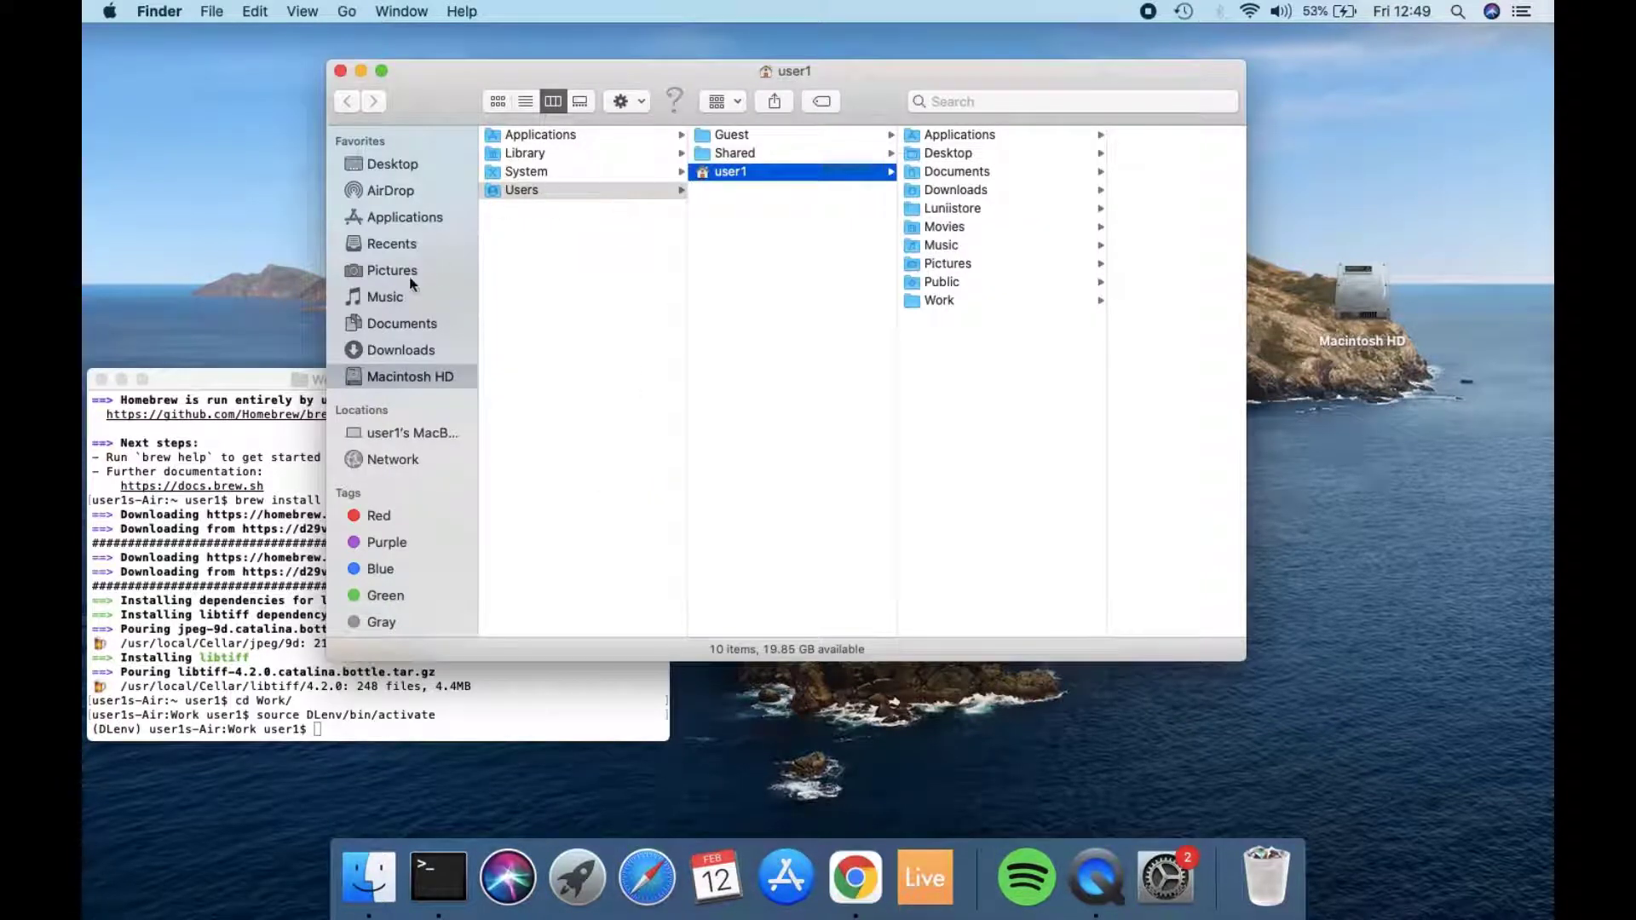
left_click(398, 222)
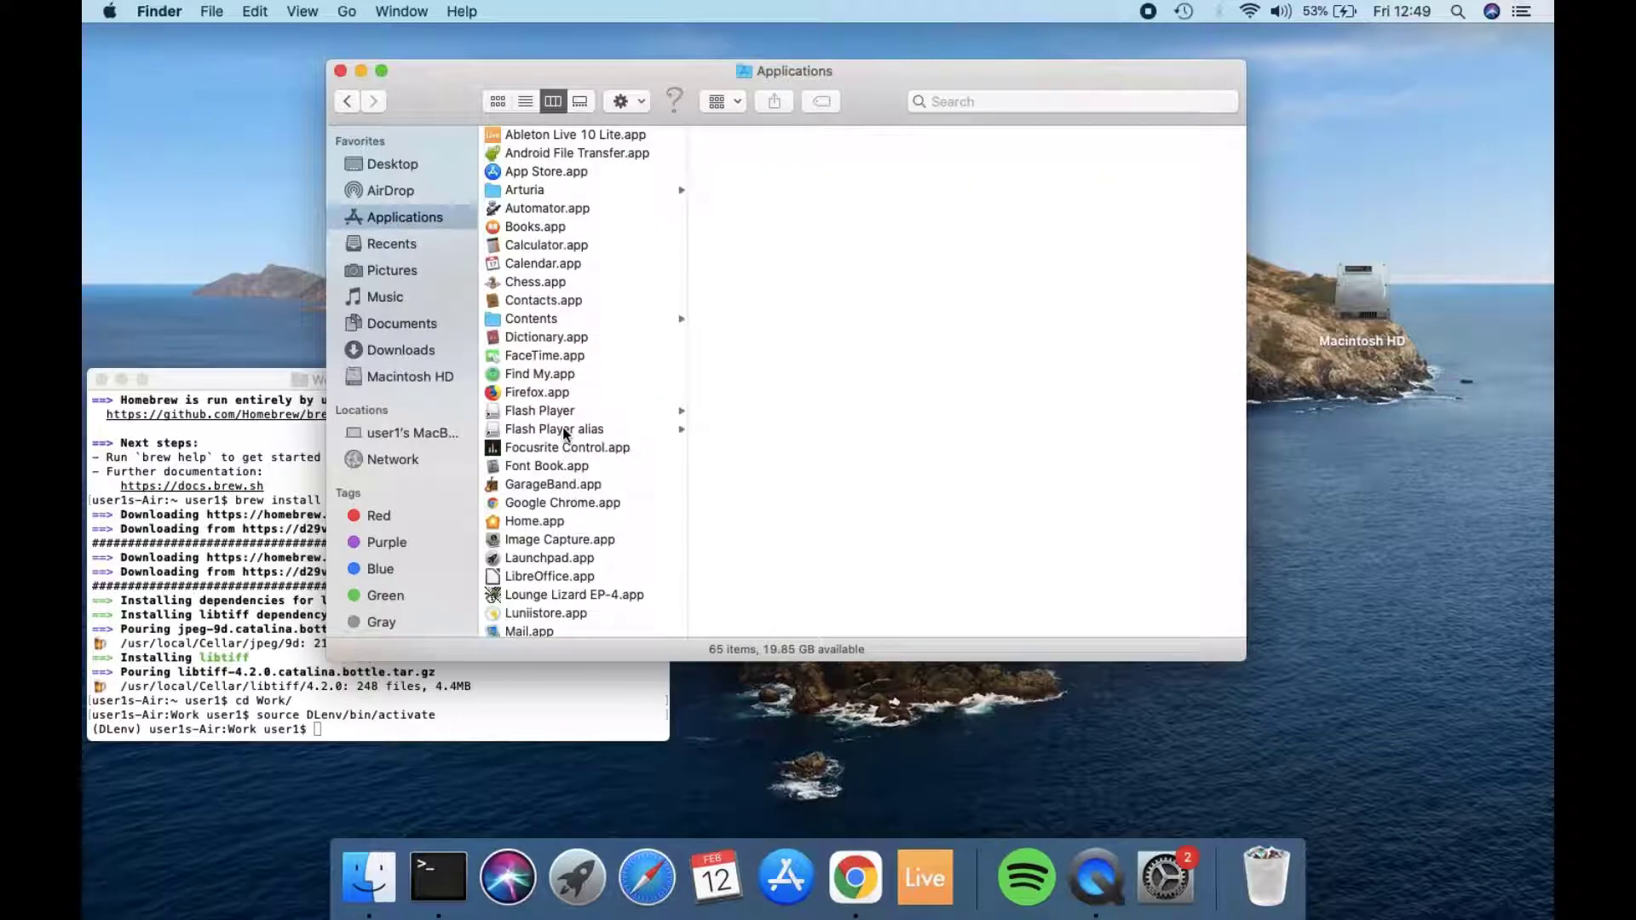
scroll(563, 427, "down", 15)
scroll(562, 426, "down", 2)
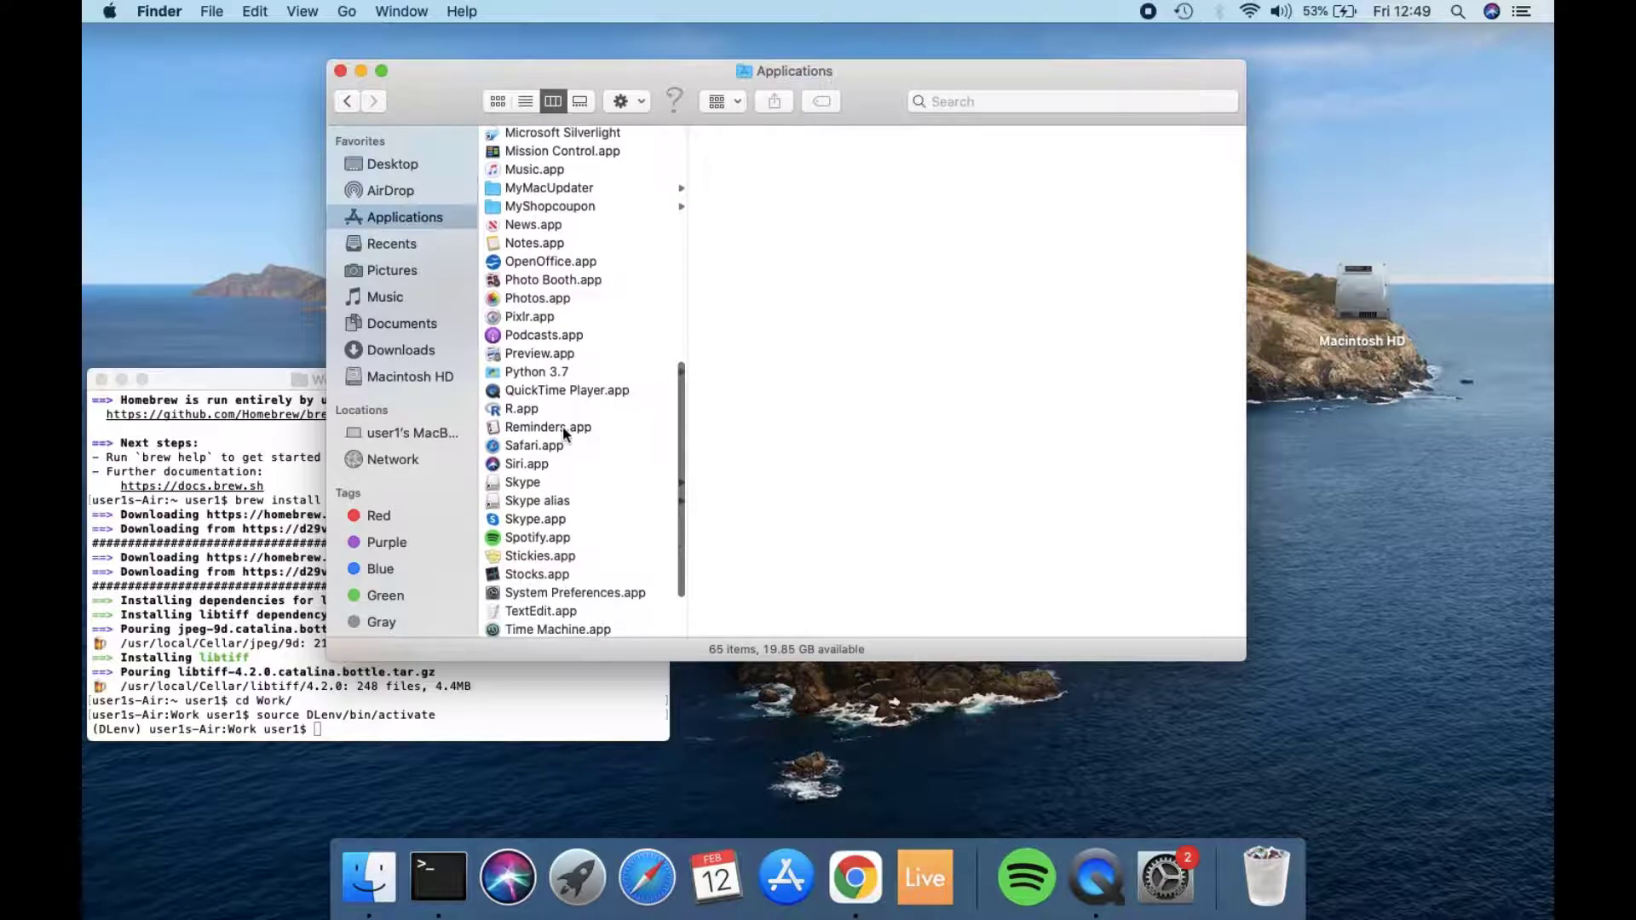
right_click(514, 413)
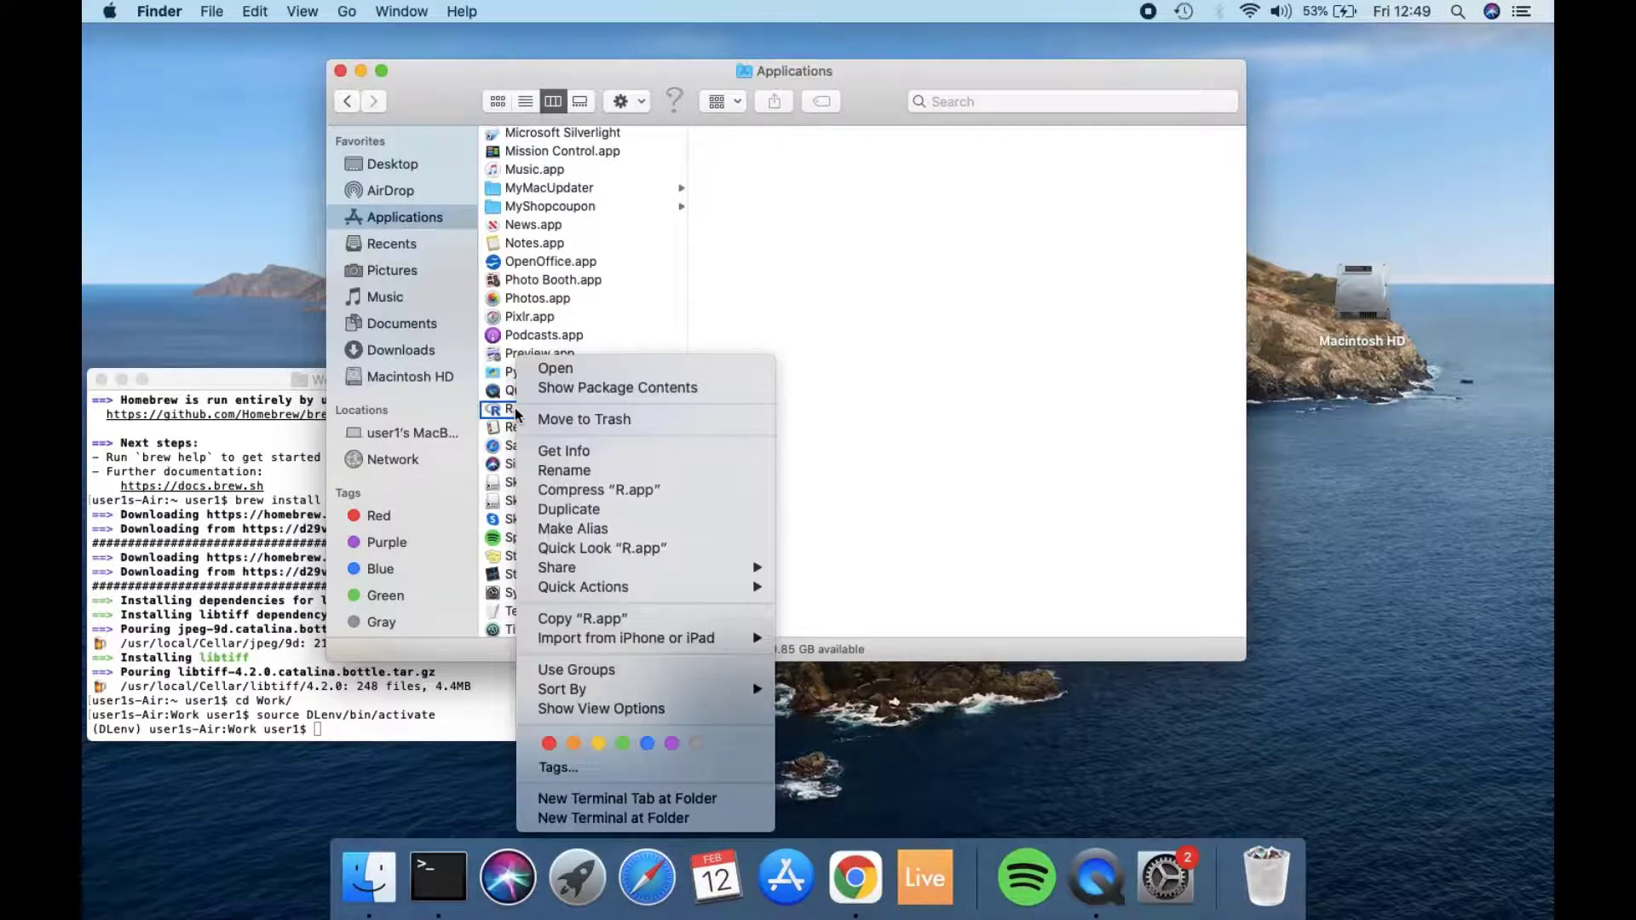
left_click(583, 389)
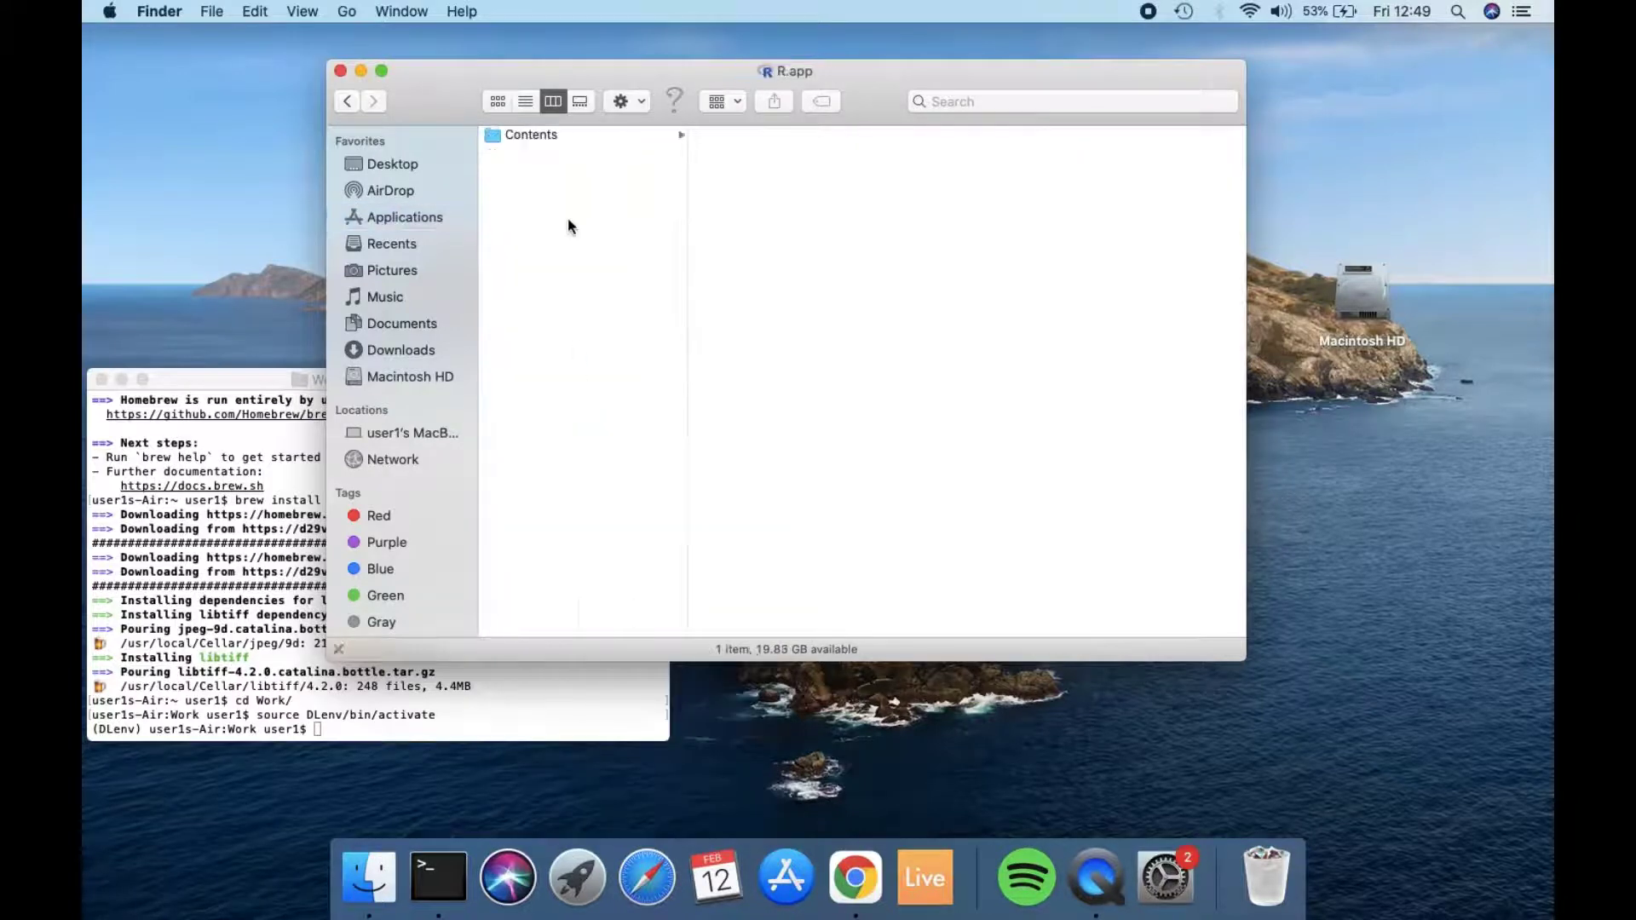
Step: Locate the R executable in Contents/MacOS, insert its path into Terminal and run /Applications/R.app/Contents/MacOS/R
left_click(540, 135)
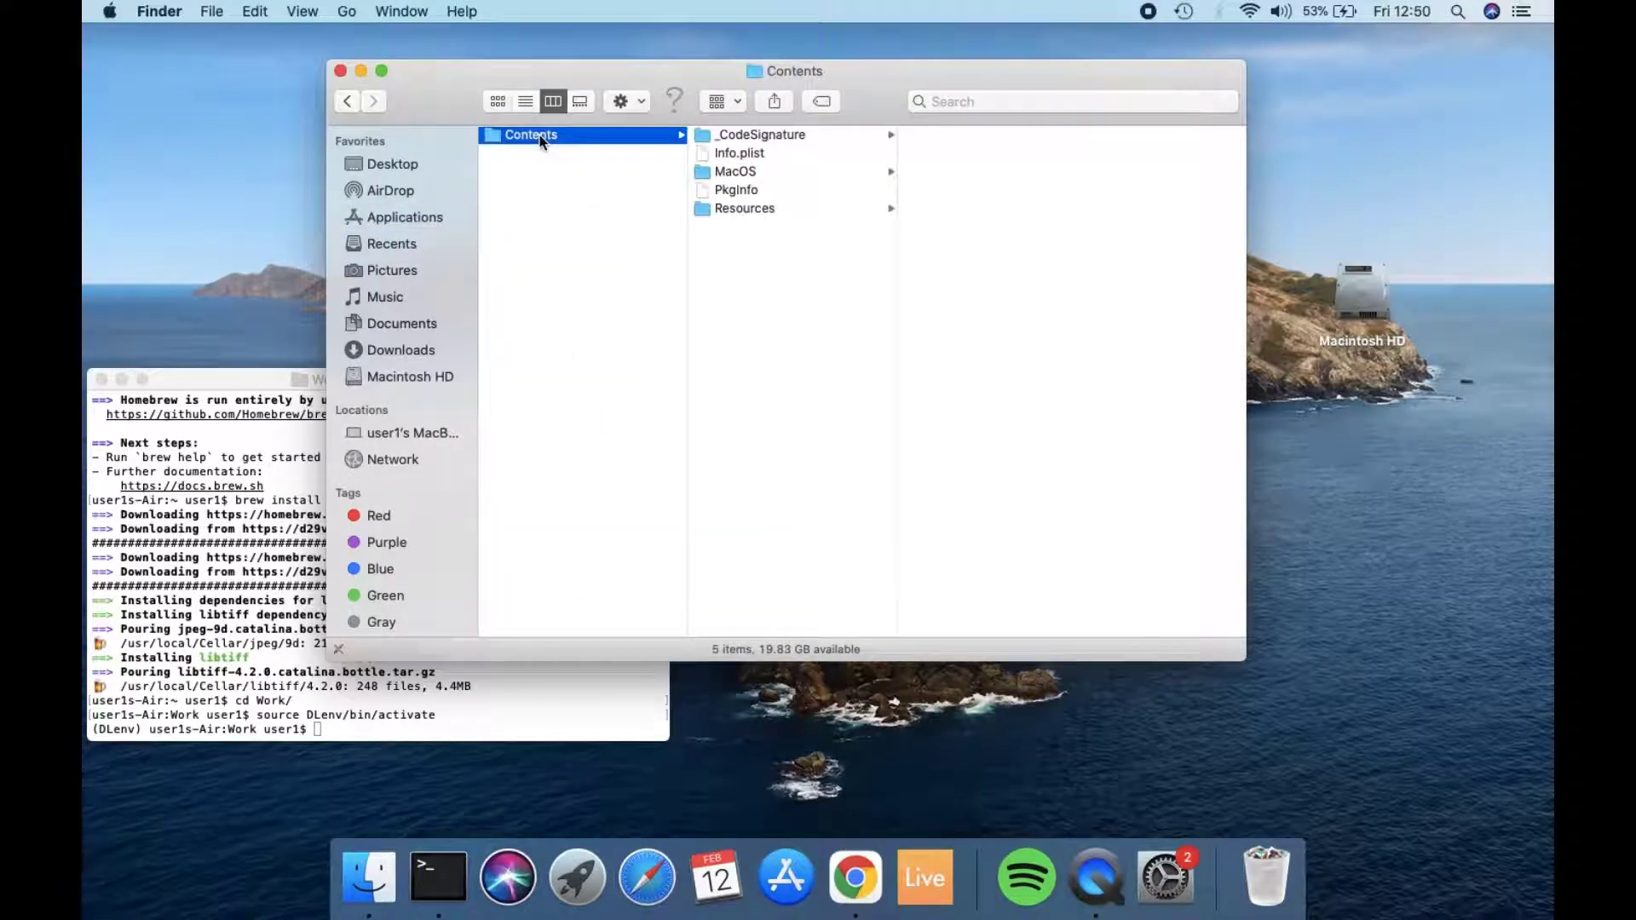
left_click(732, 171)
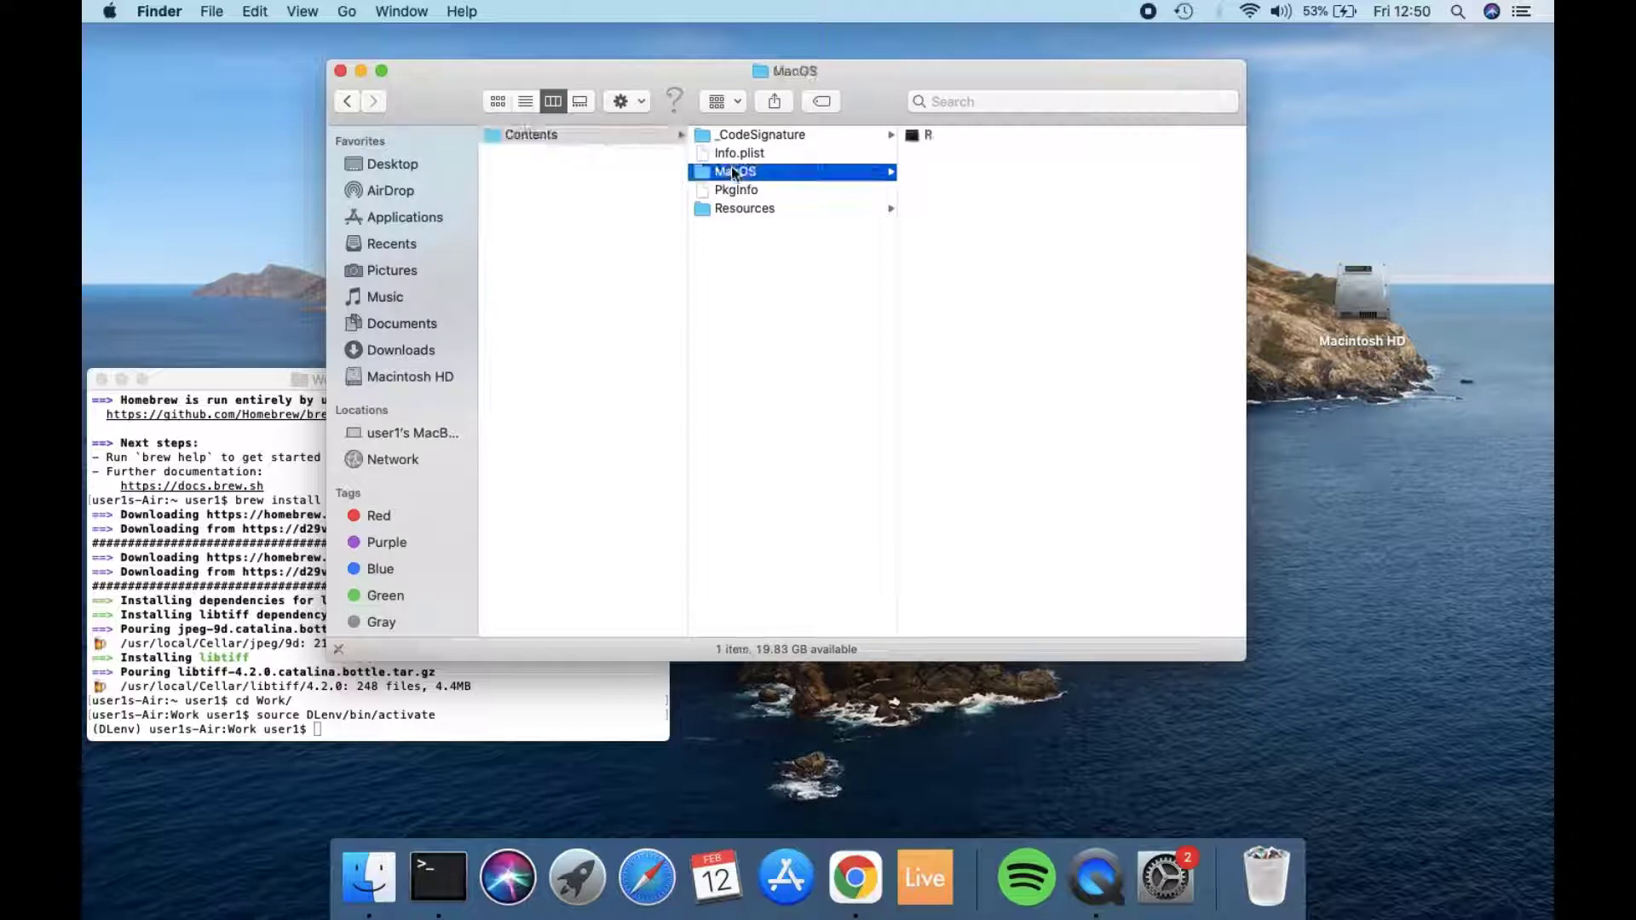
left_click(926, 136)
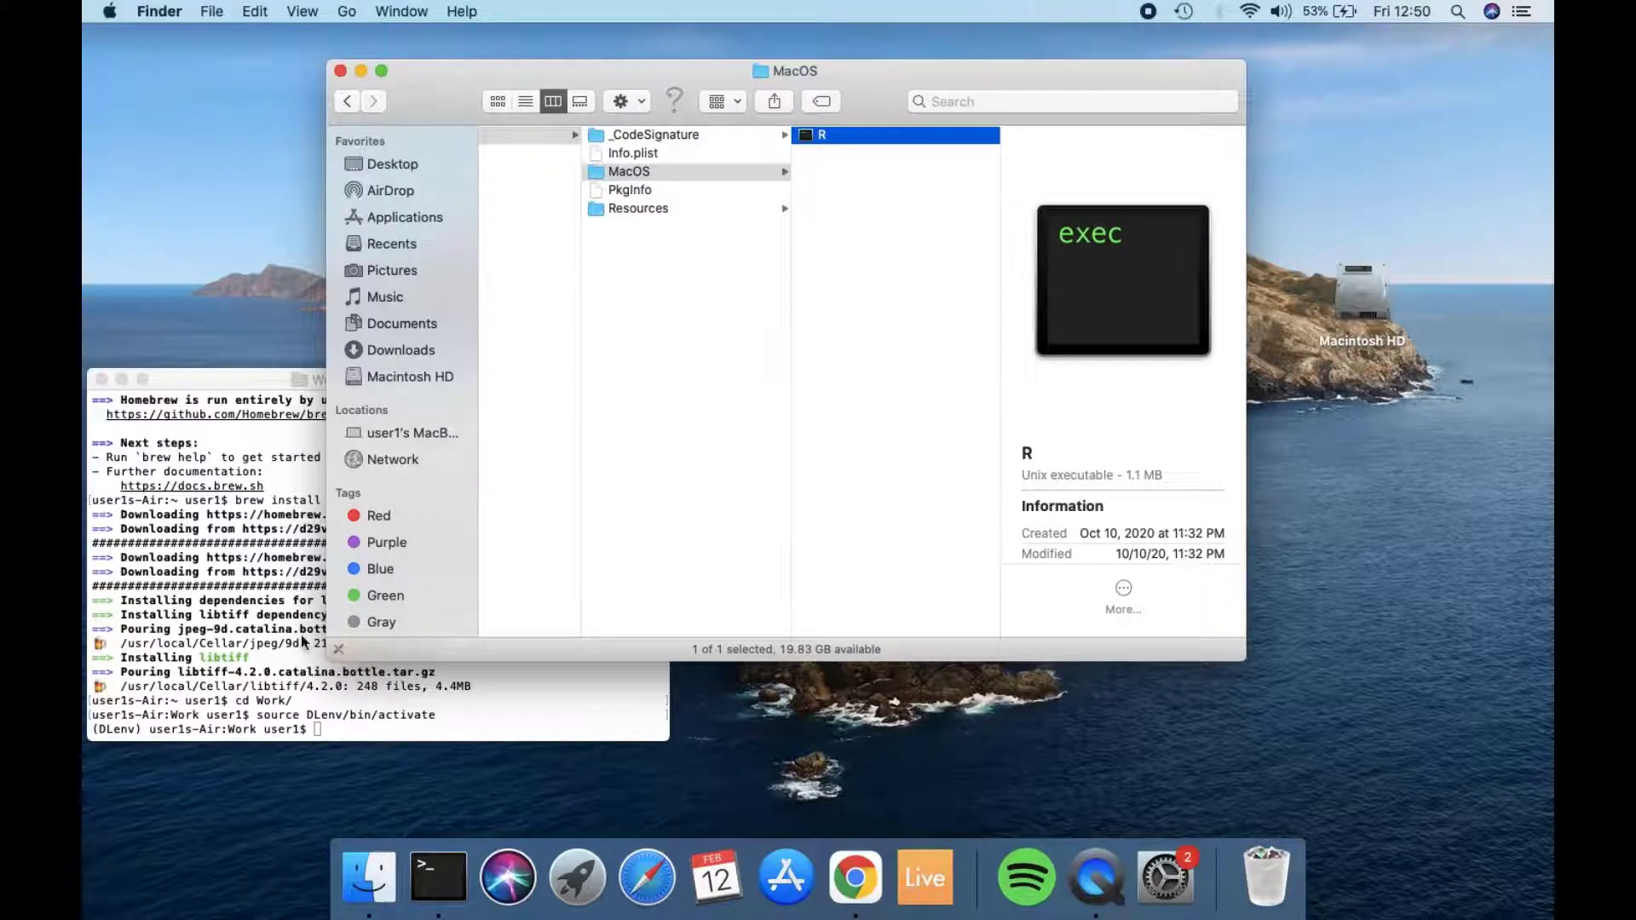
left_click(300, 641)
key("super+v")
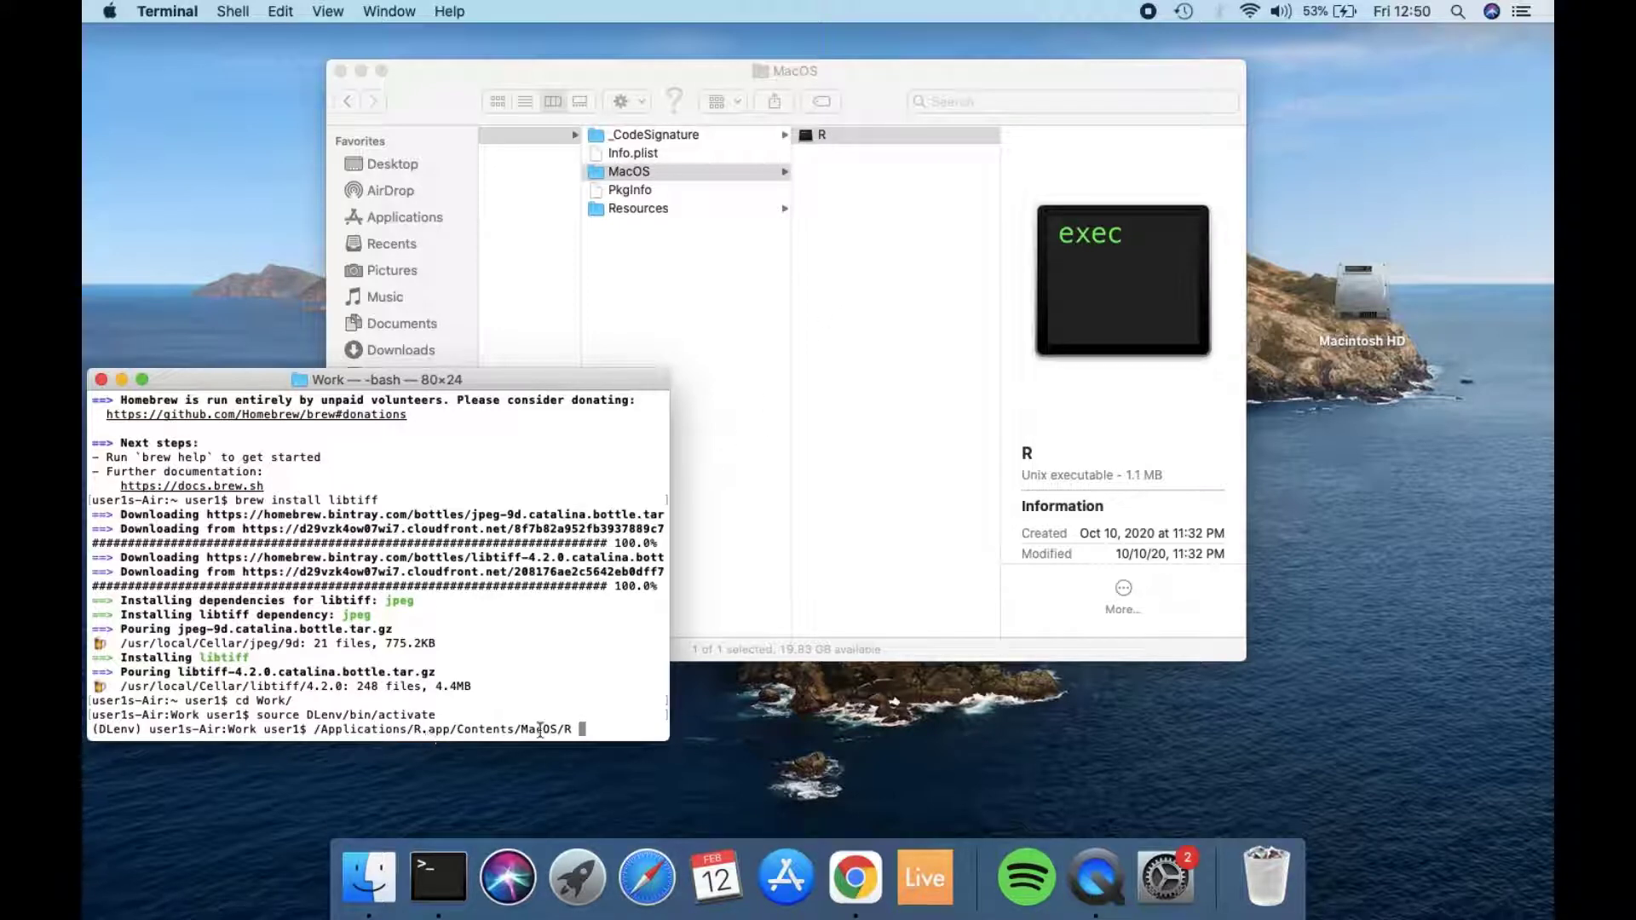
key("Return")
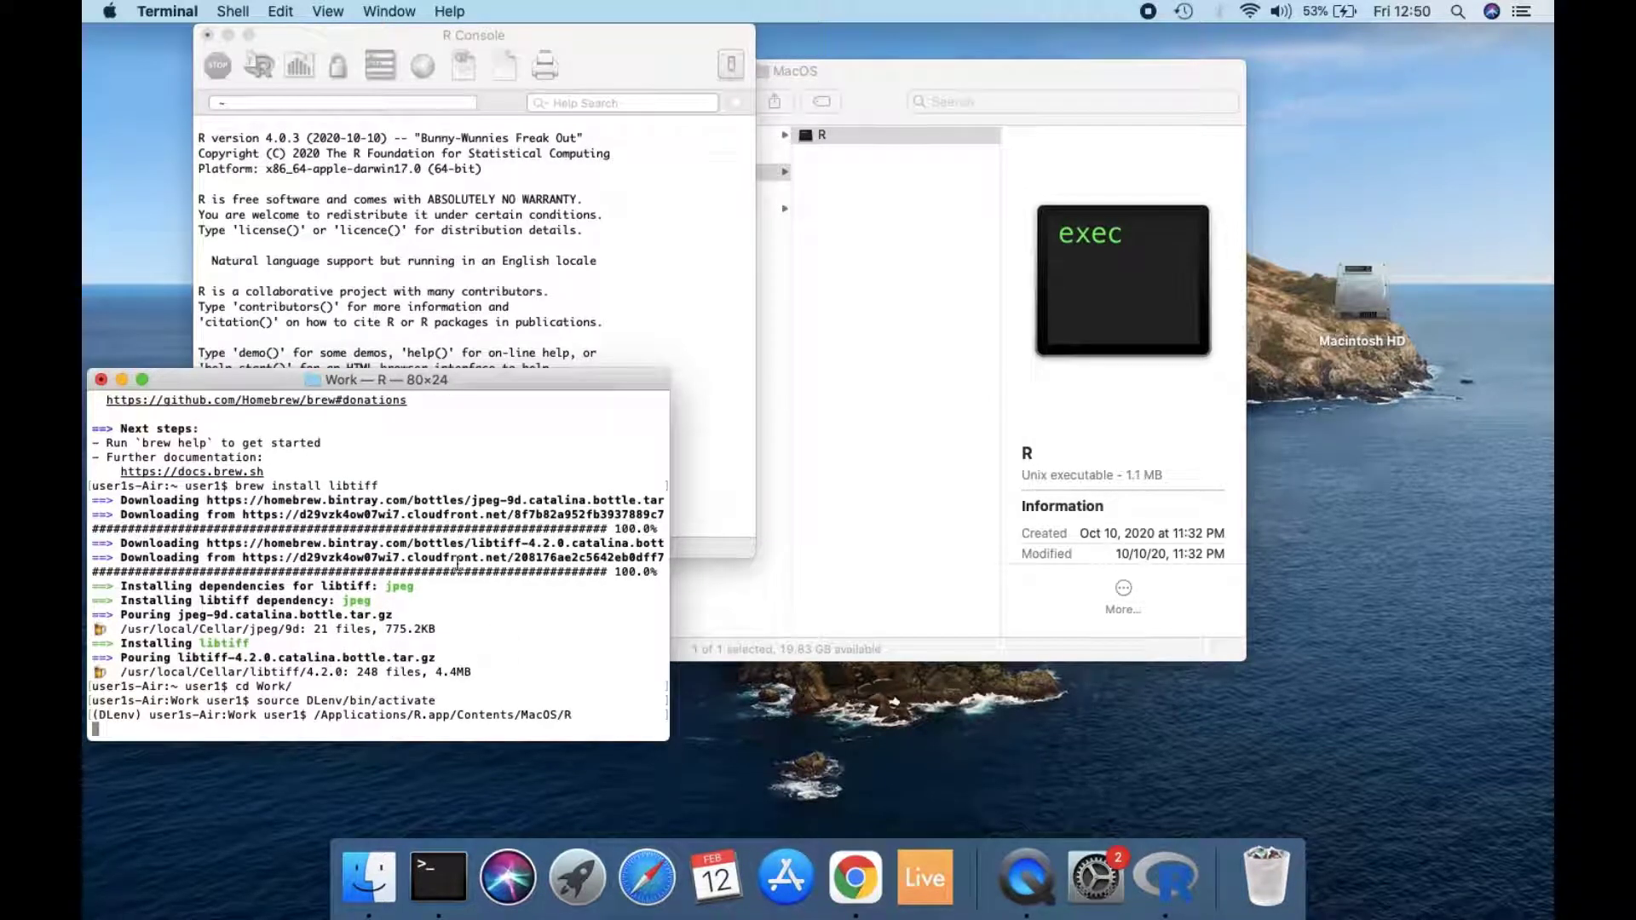
Step: Switch to the R Console and run install.packages('IRkernel'), choosing the 0-Cloud [https] CRAN mirror
left_click(562, 335)
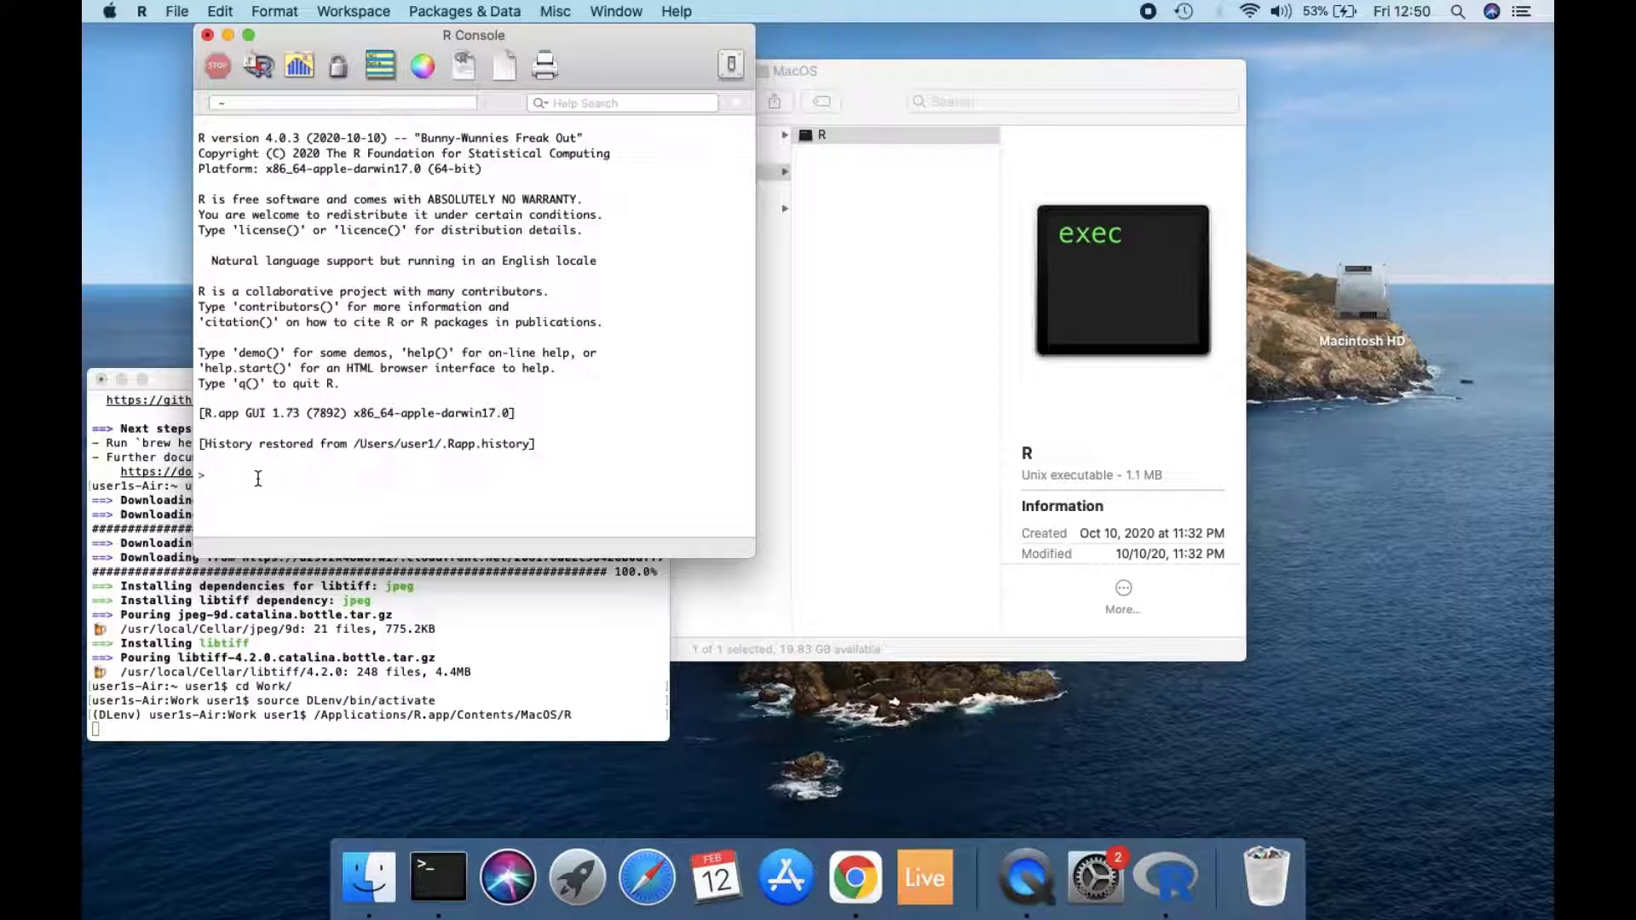
type("insta")
type("ll")
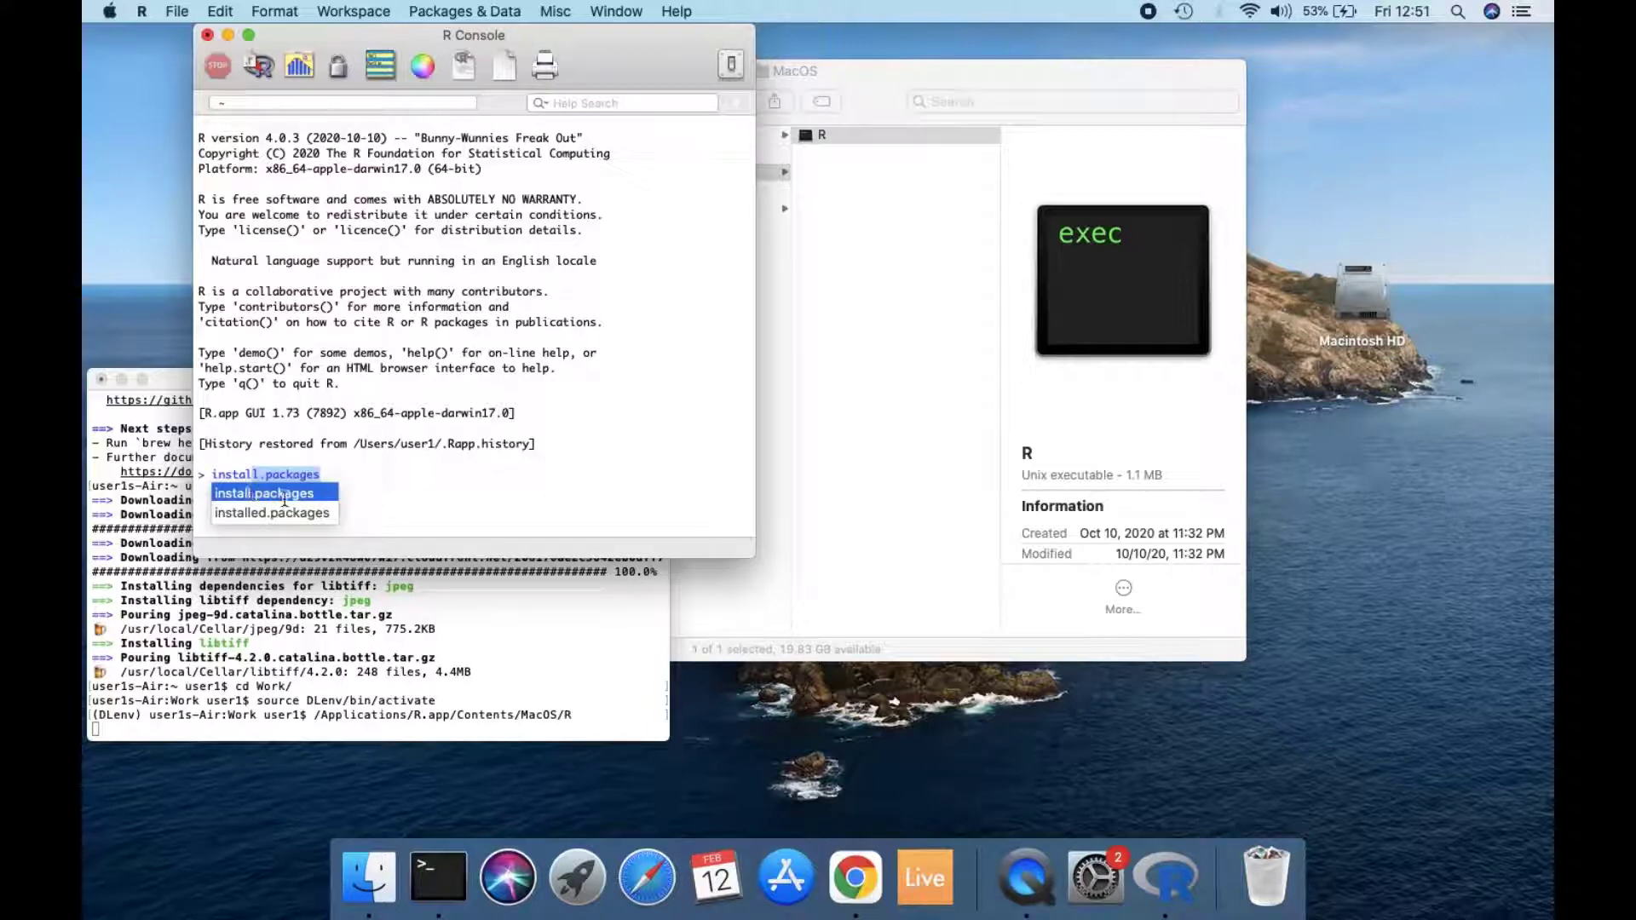
left_click(287, 499)
type("(")
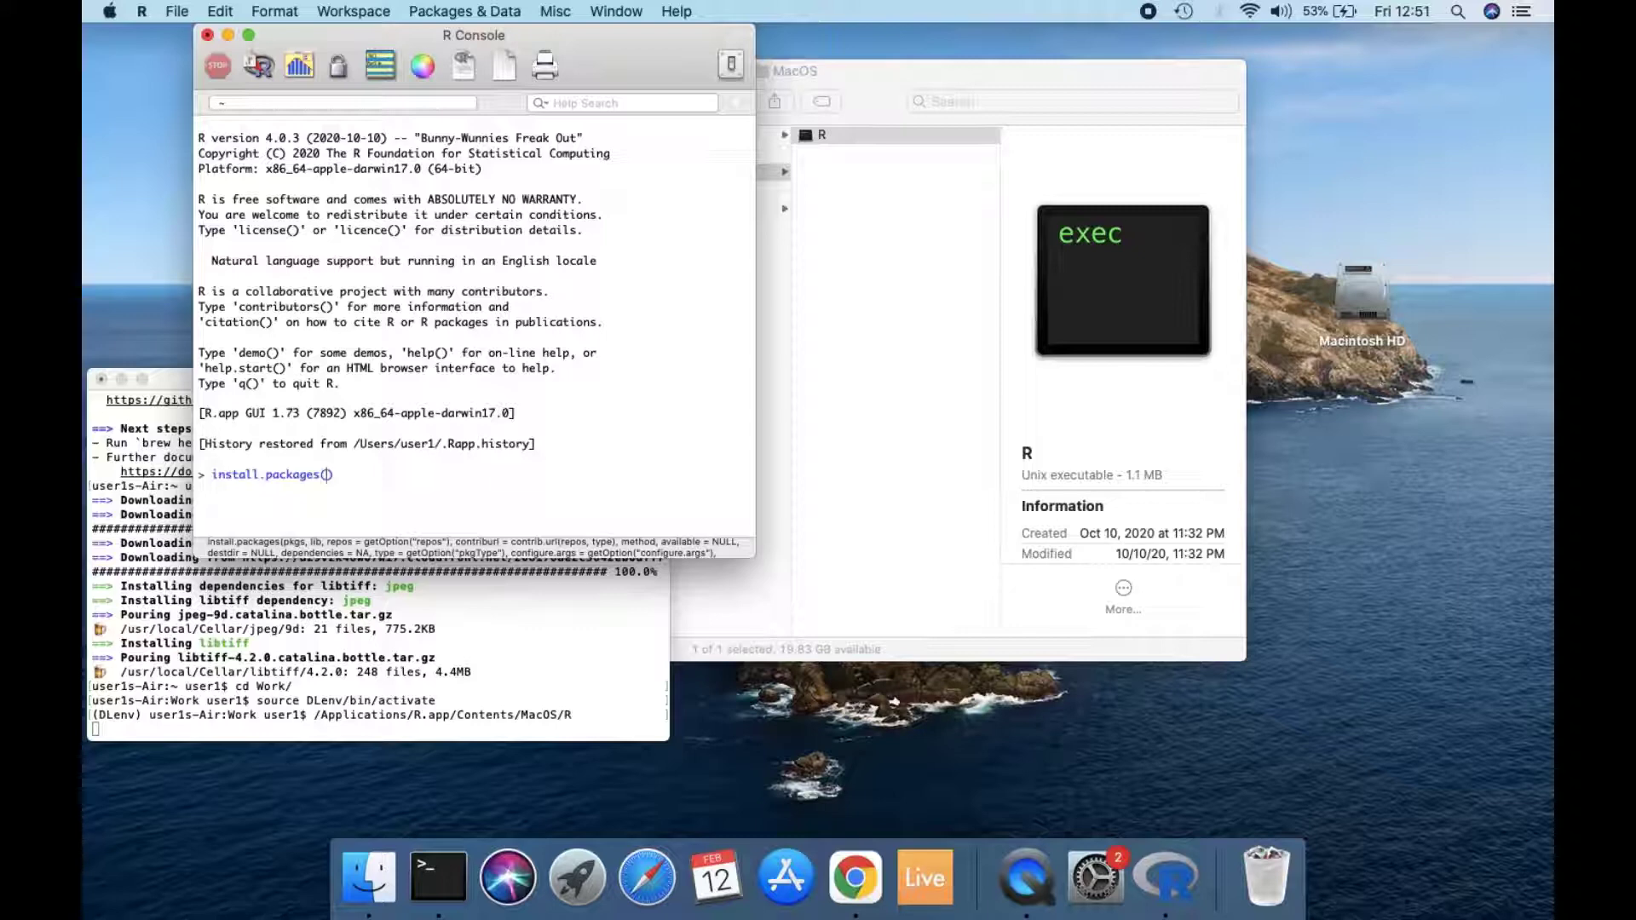
type("'IRkernel")
key("Return")
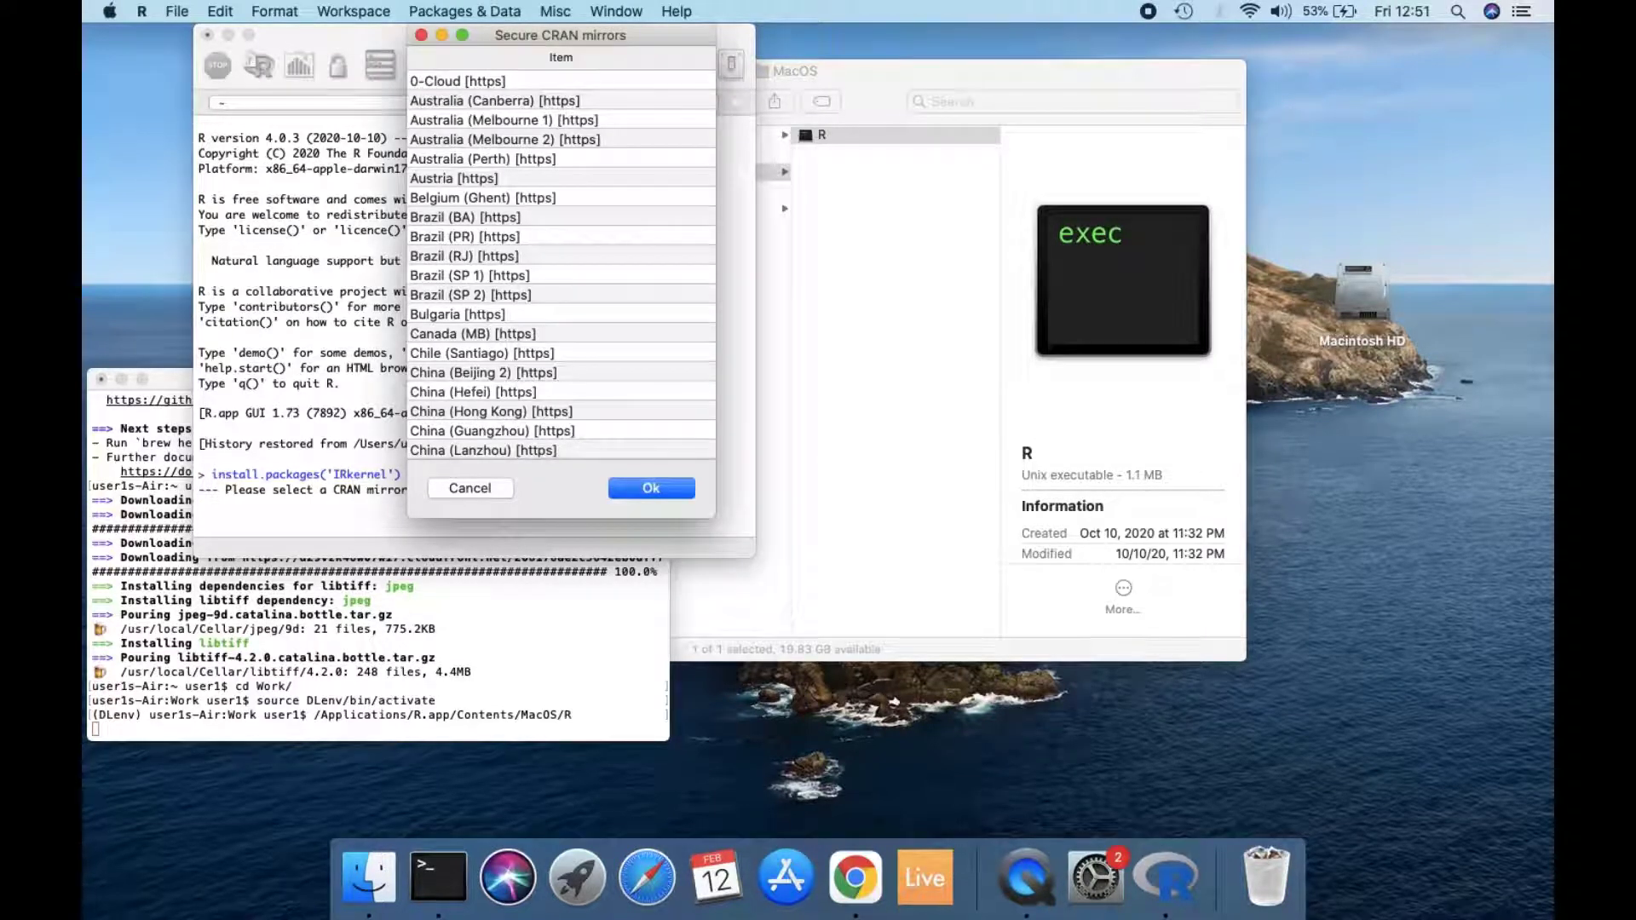
left_click(480, 80)
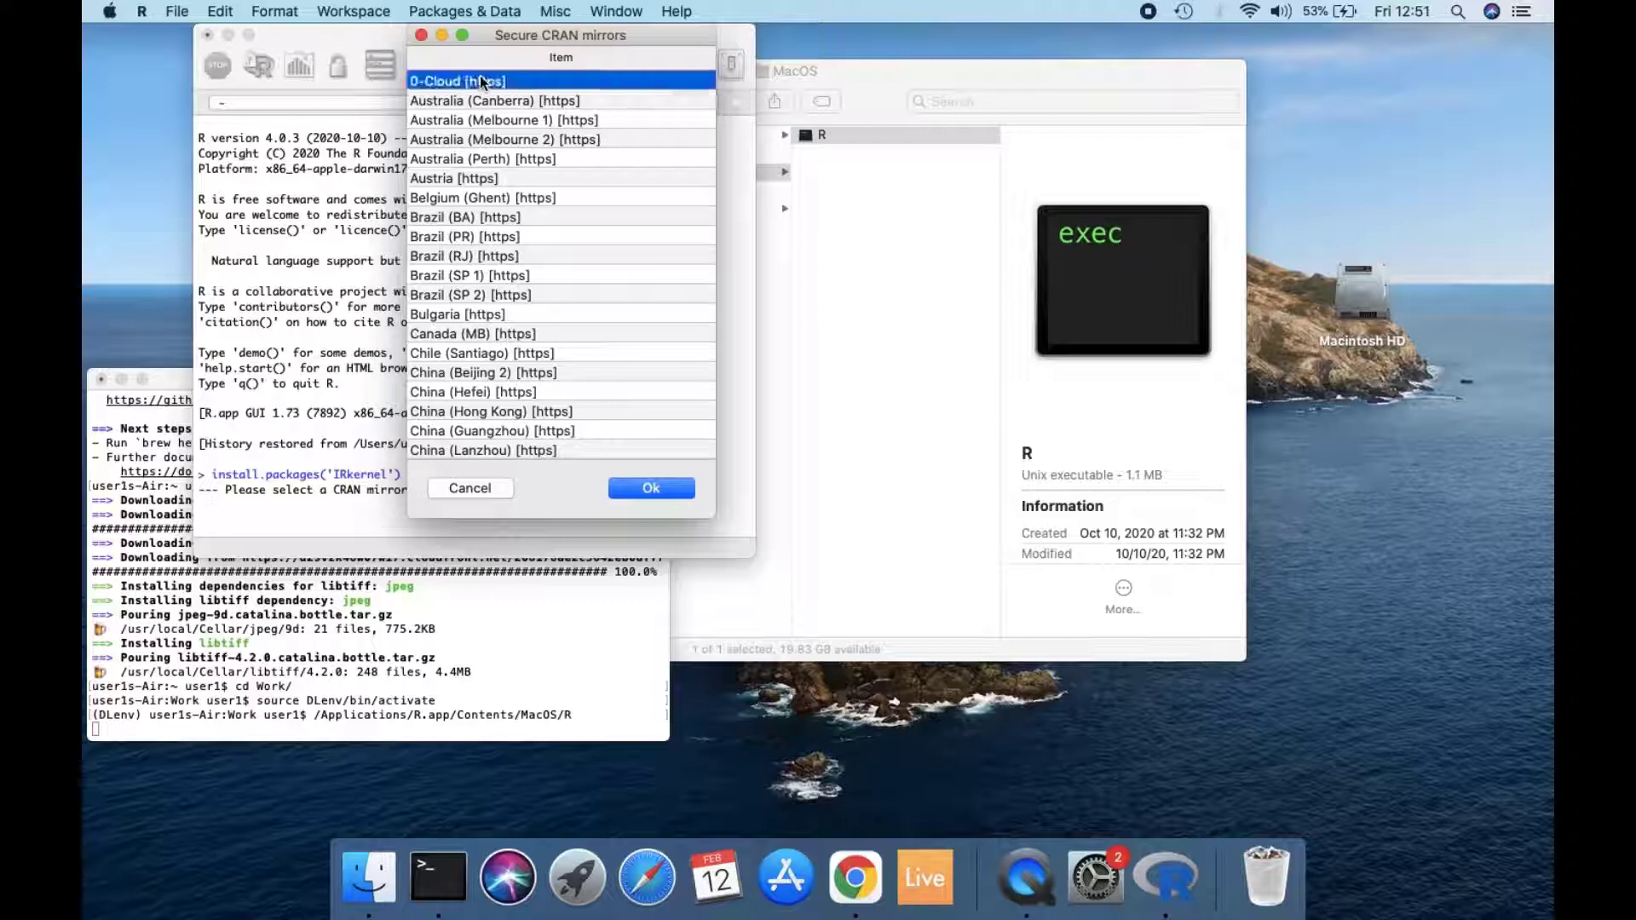
left_click(650, 488)
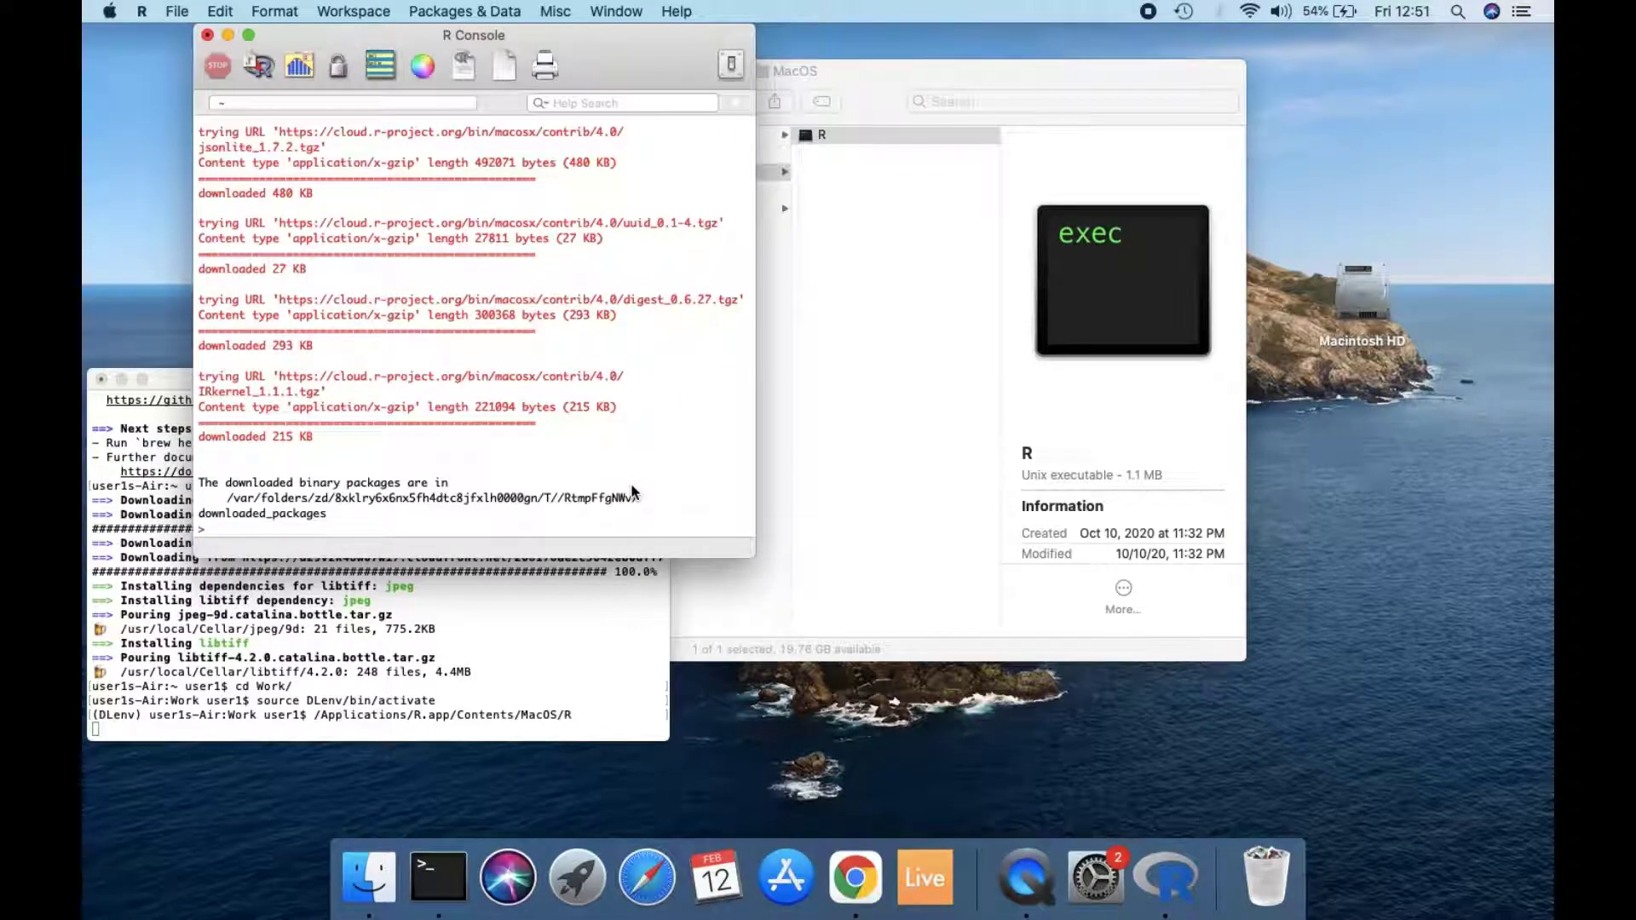
Step: Register the R kernel with Jupyter by running IRkernel::installspec(user=FALSE)
type("IRkernel::install")
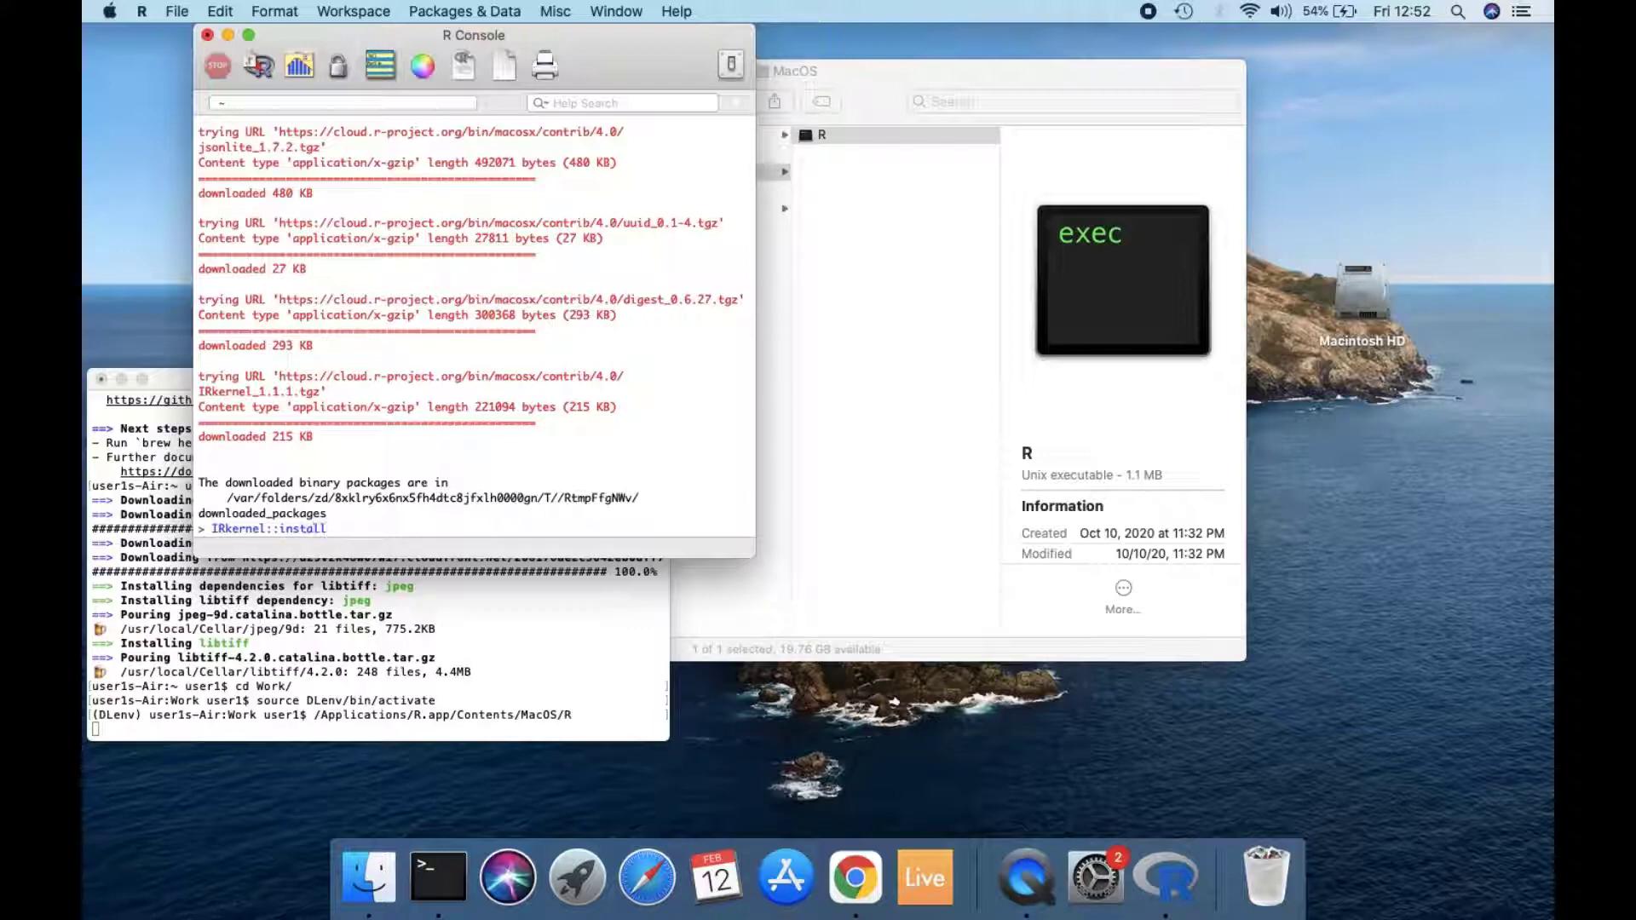
type("(")
type("user=FALSE")
left_click(325, 528)
type("spec")
key("Return")
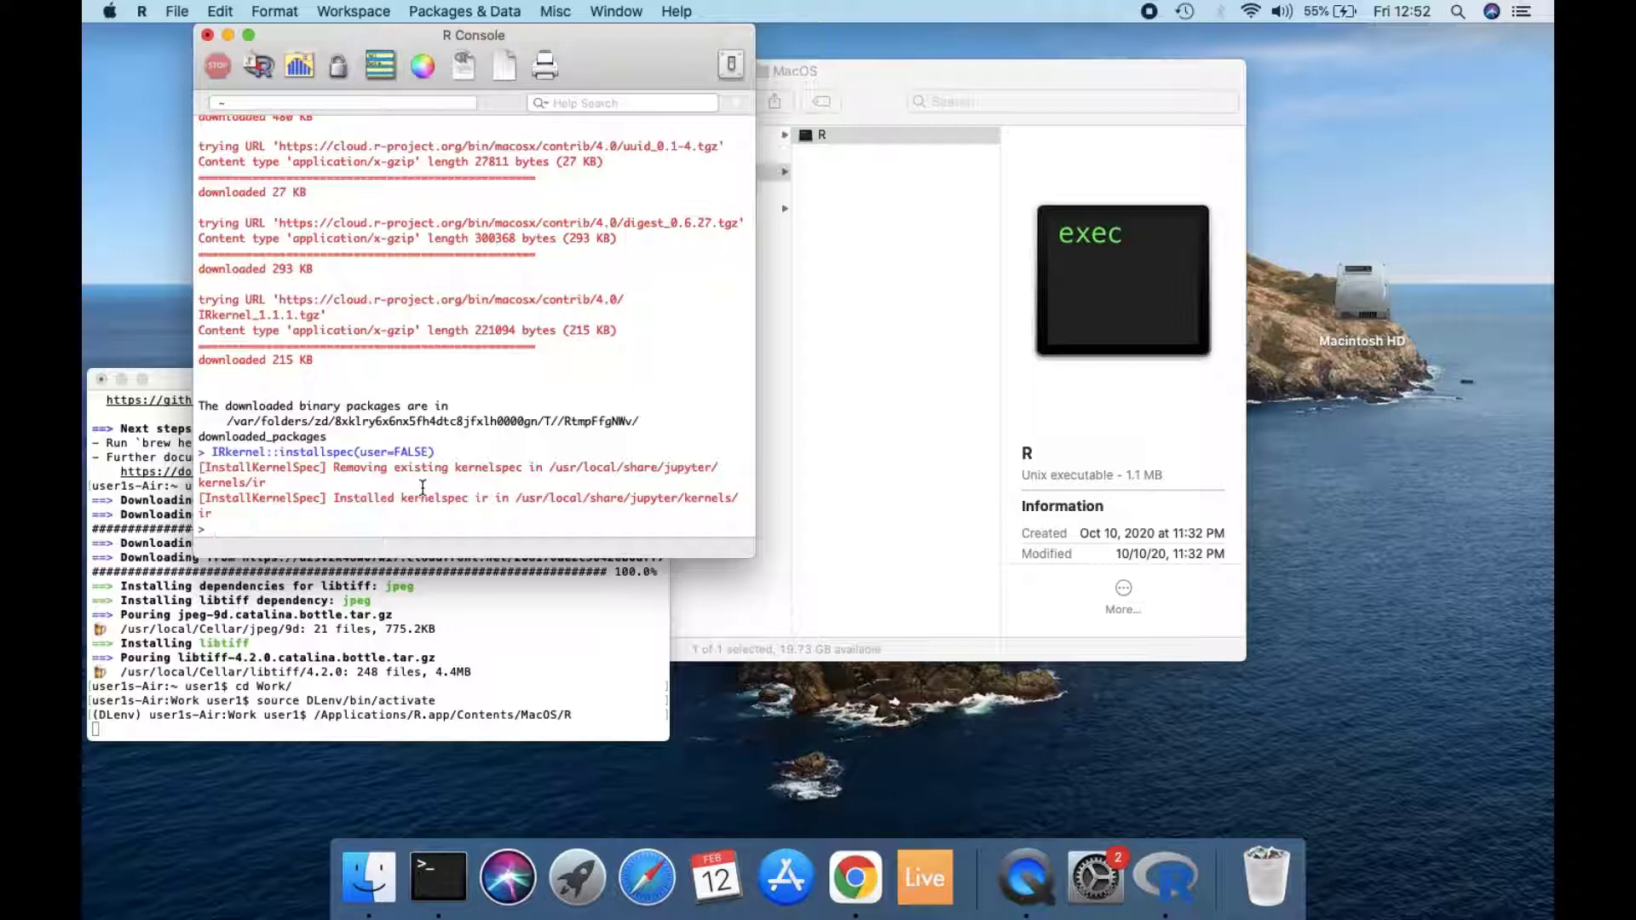
Step: Run install.packages('devtools') and answer yes to installing the packages that need compilation from sources
type("inst")
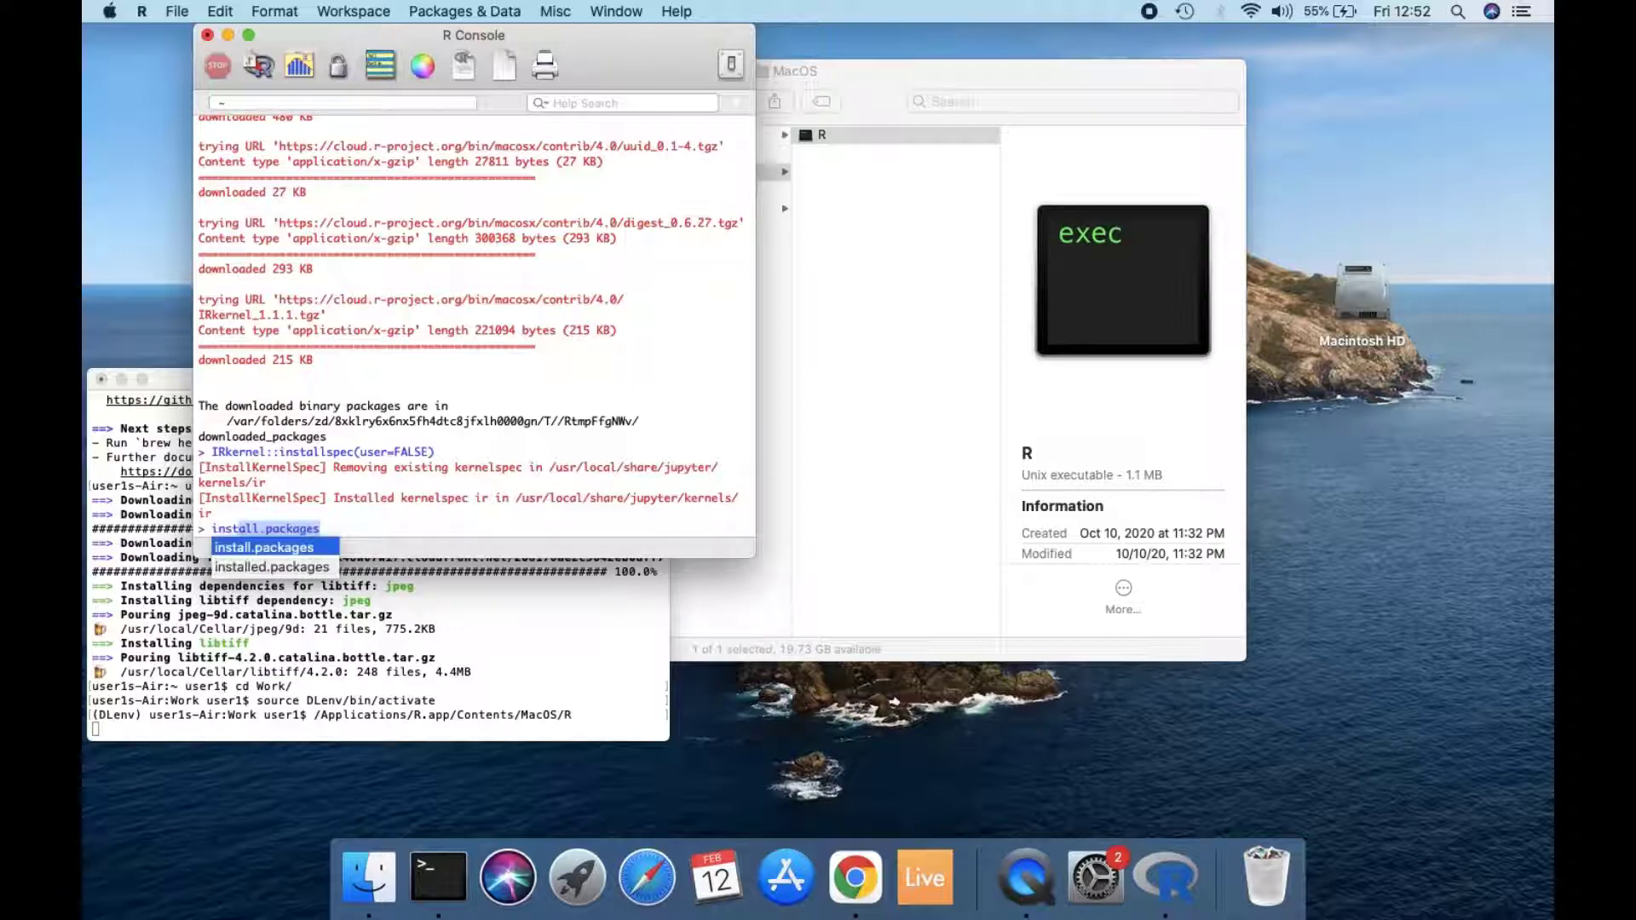
key("Tab")
type("(")
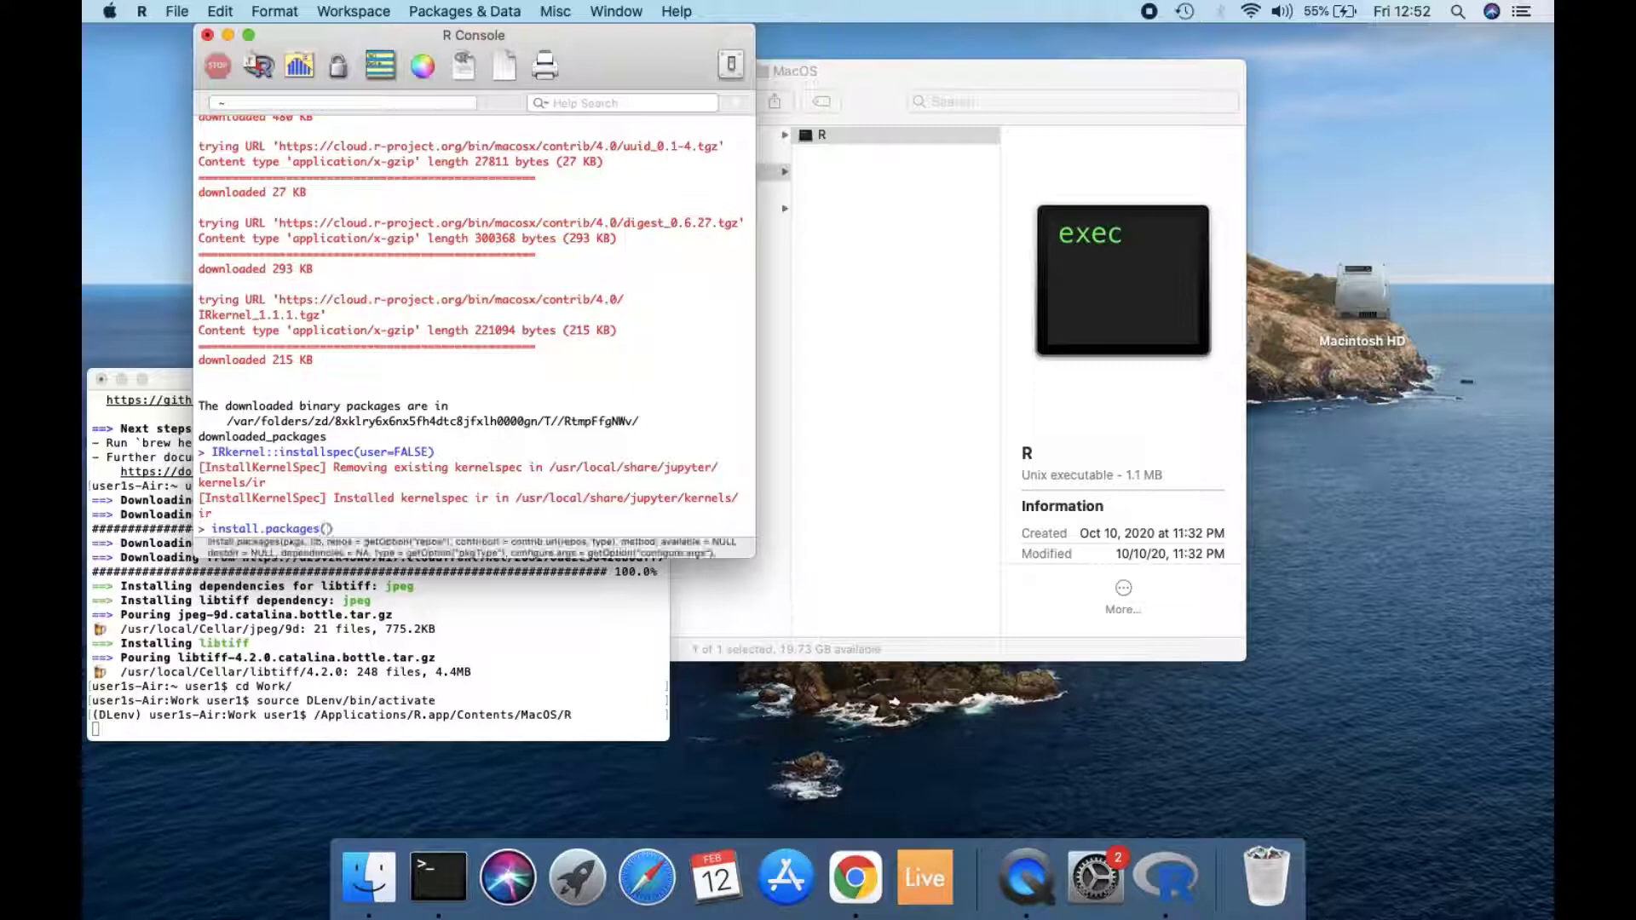
type("'devt")
type("ools")
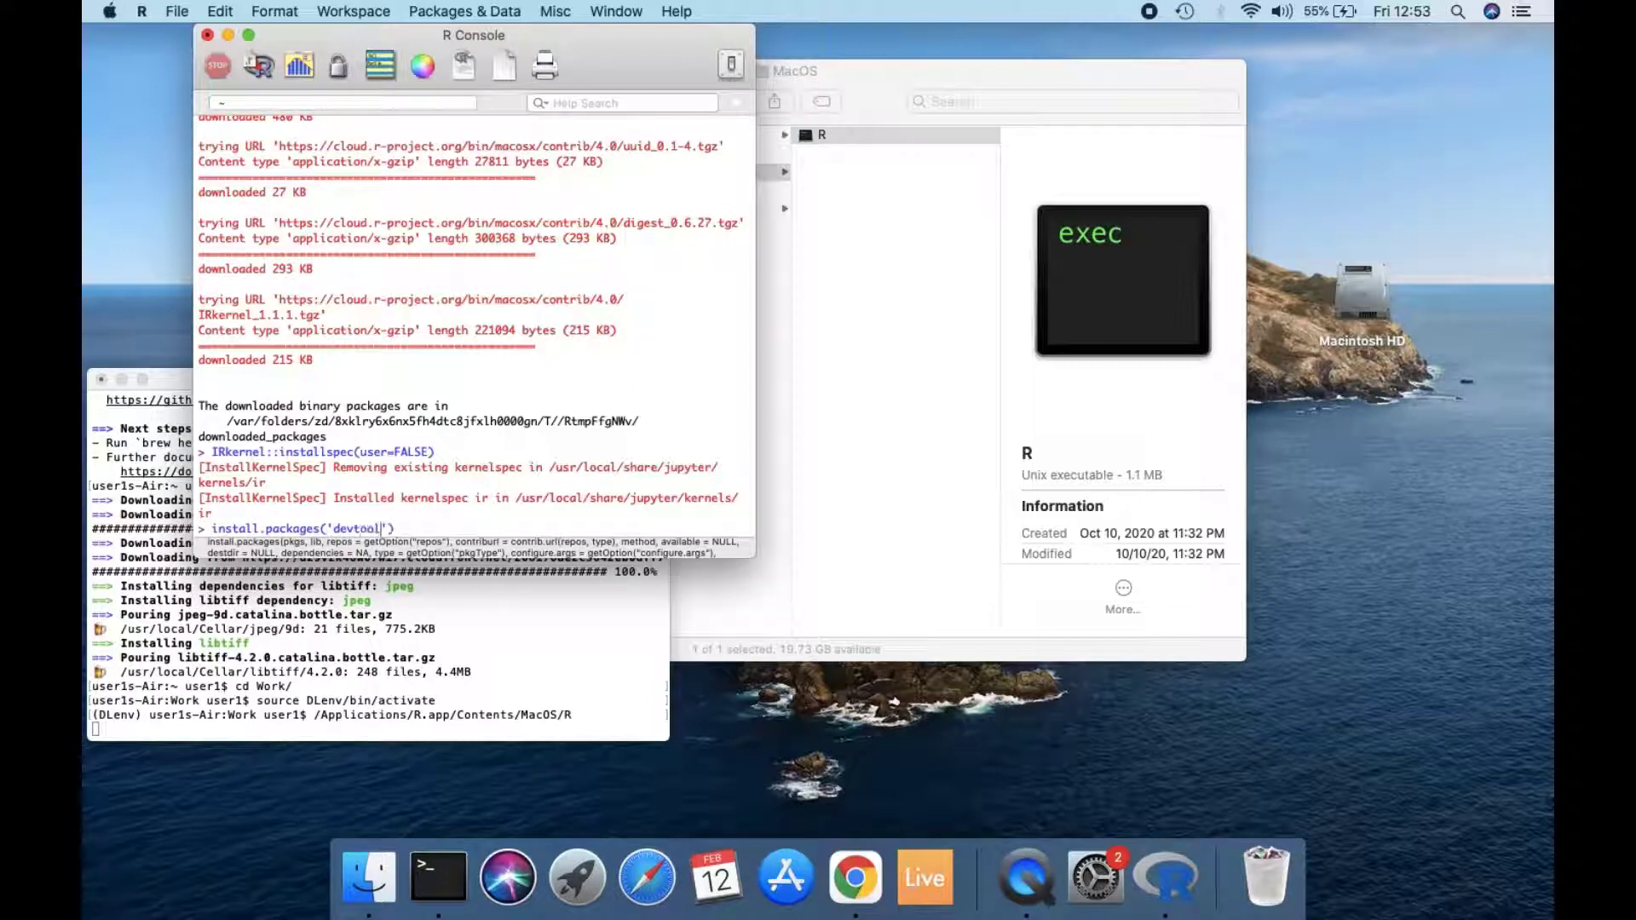
key("Return")
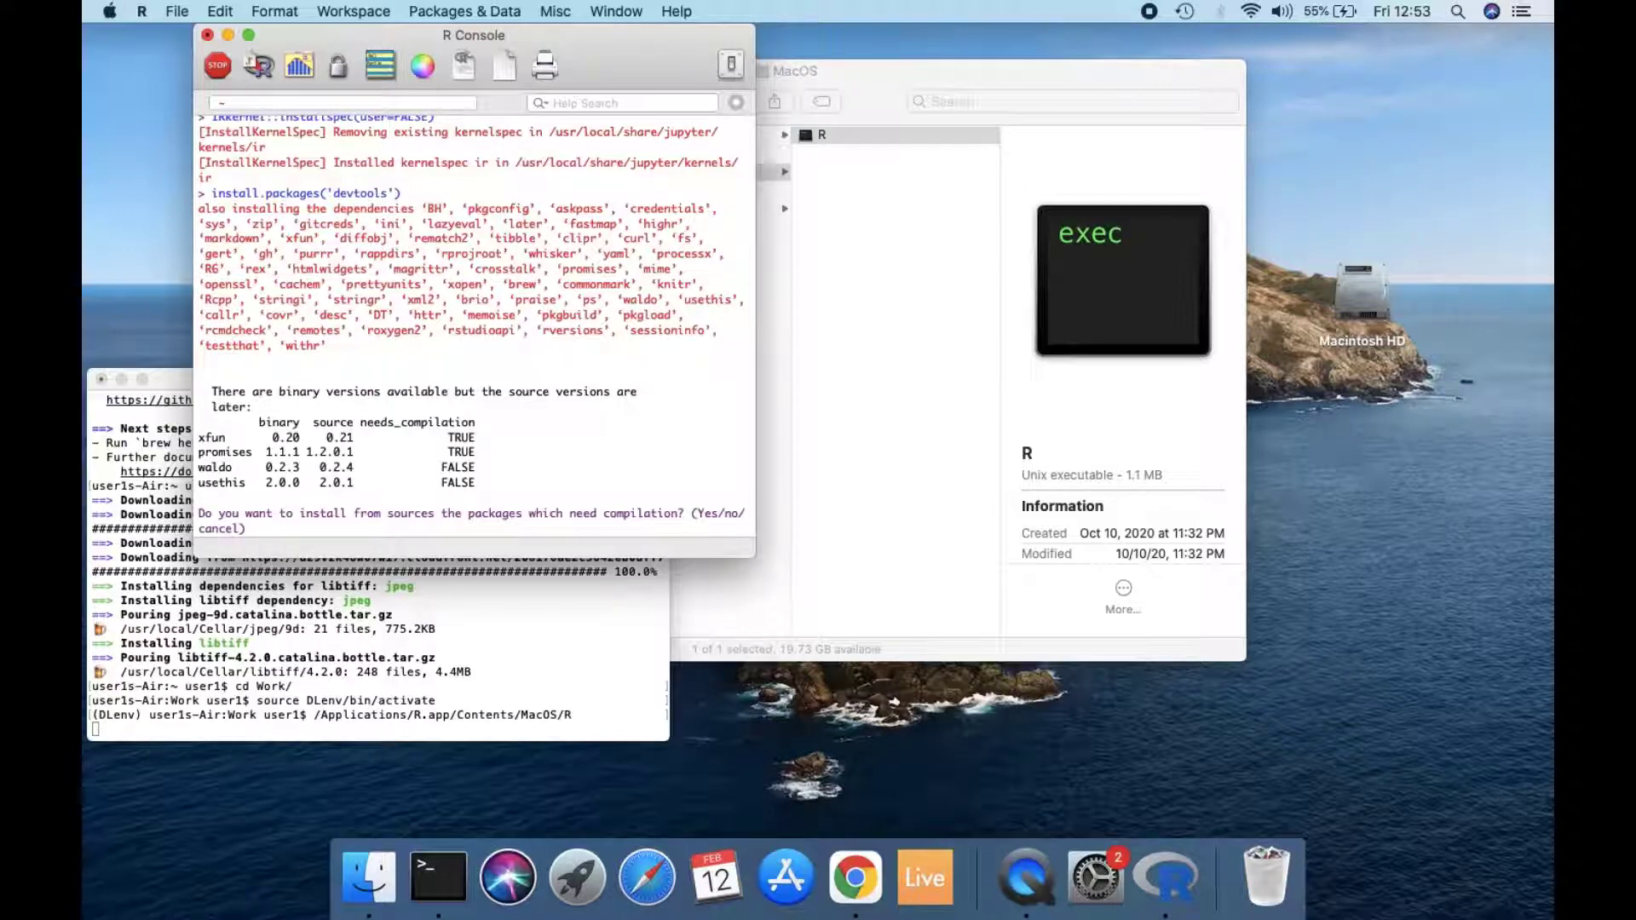
type("yes")
key("Return")
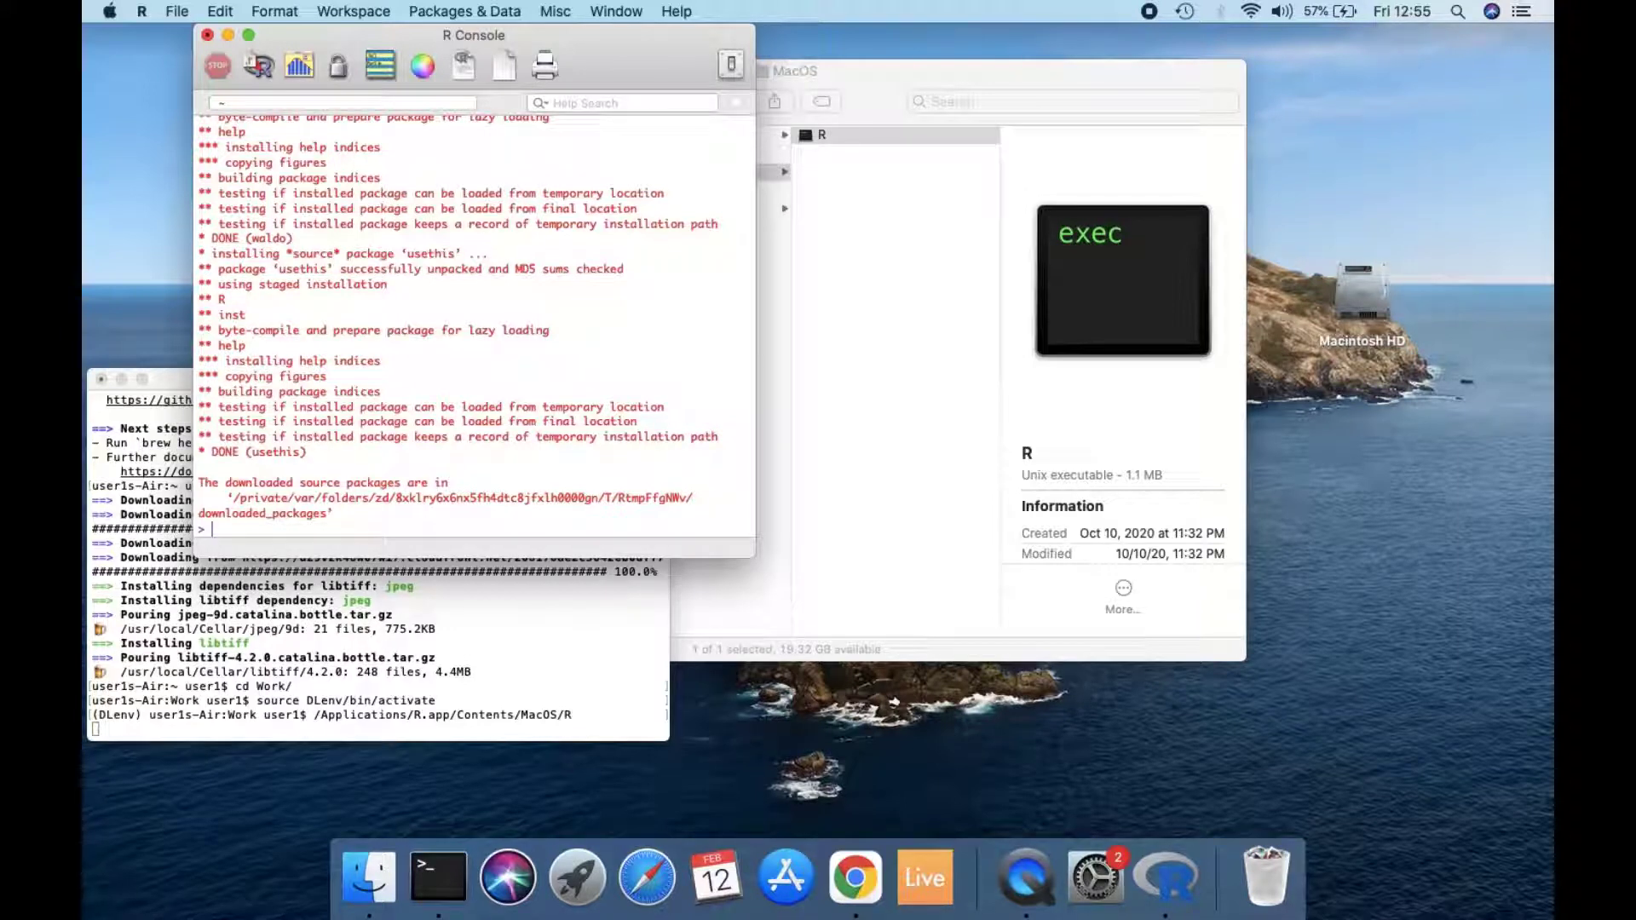
Step: Install phenoptr from GitHub by running devtools::install_github('akoyabio/phenoptr')
type("devtools::install_github(")
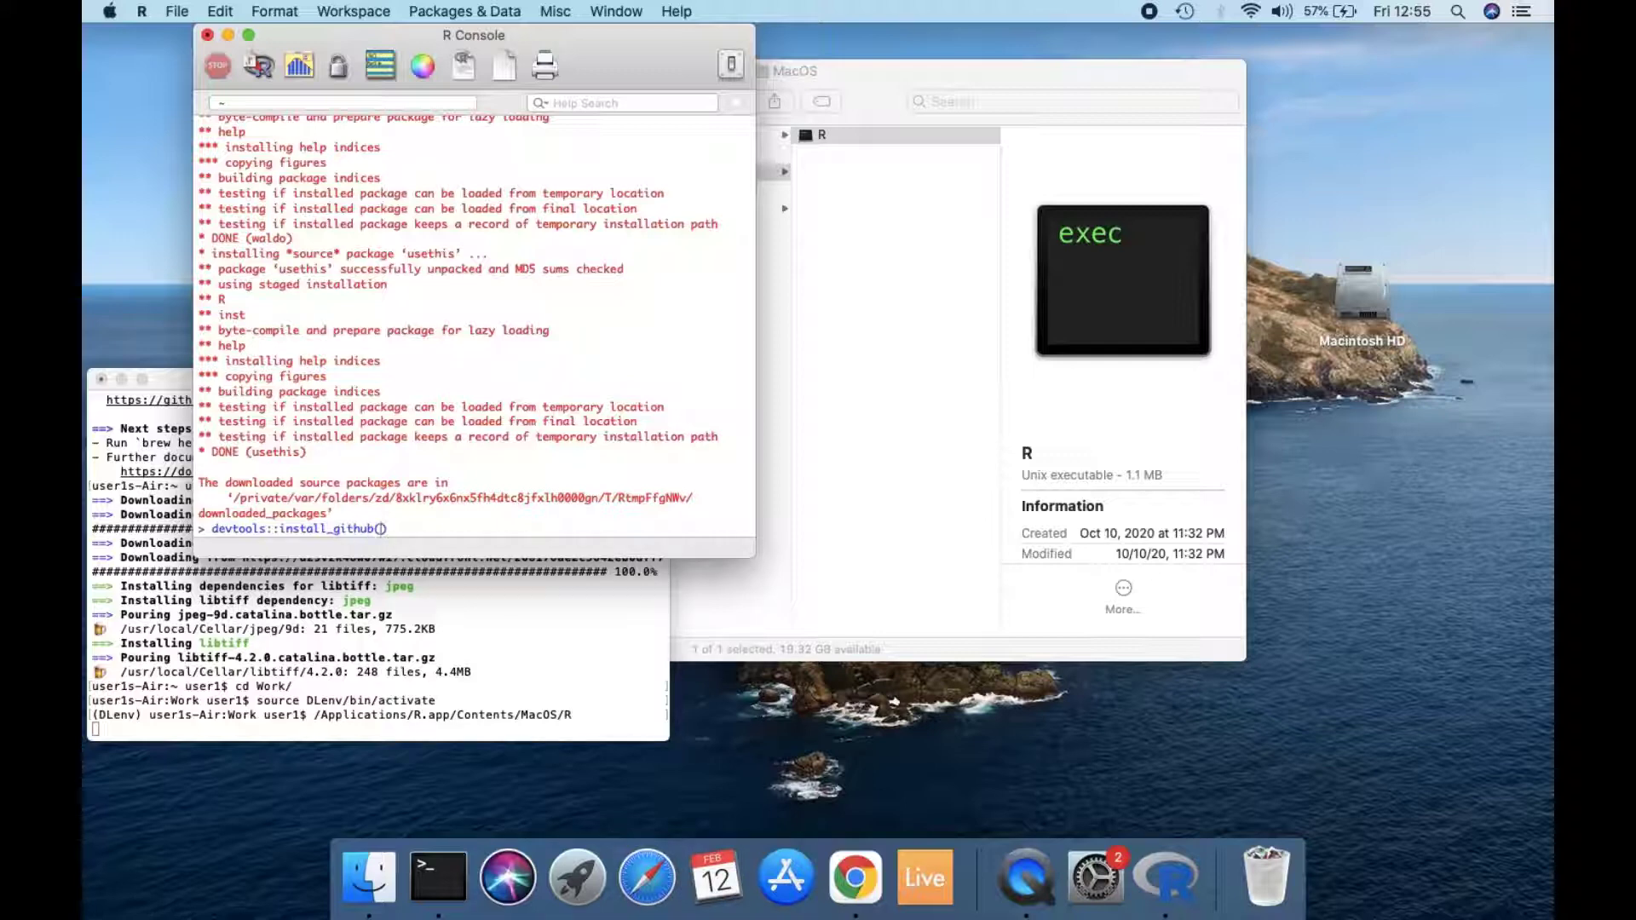
type("'")
type("akd")
type("yabi")
type("o")
type("/phen")
type("optr")
type(")")
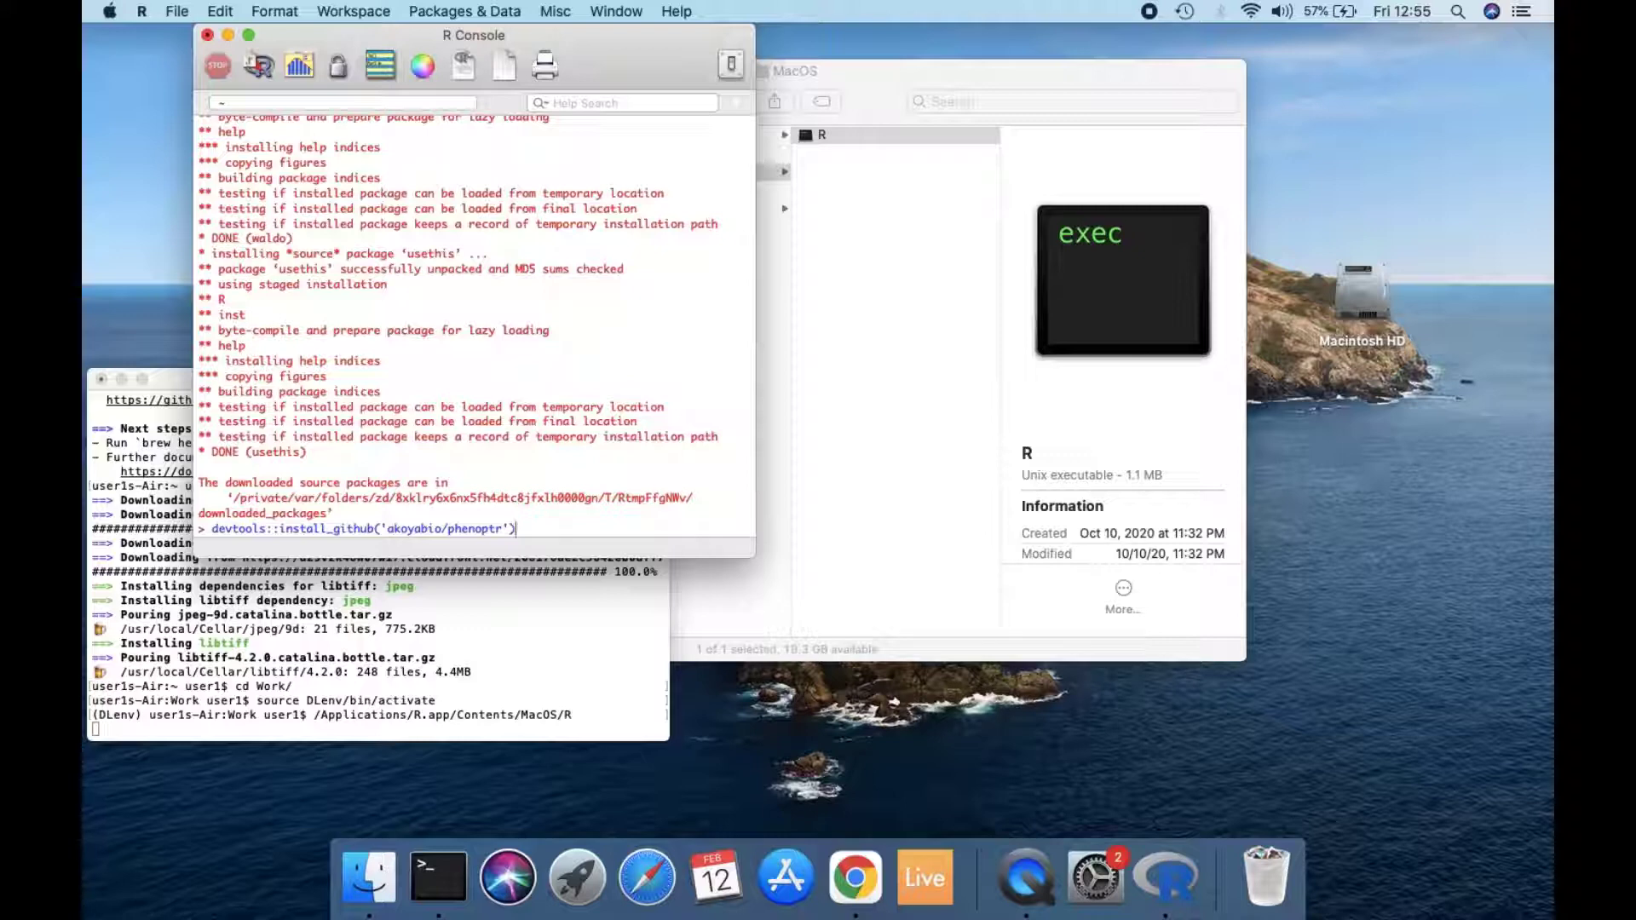
key("Return")
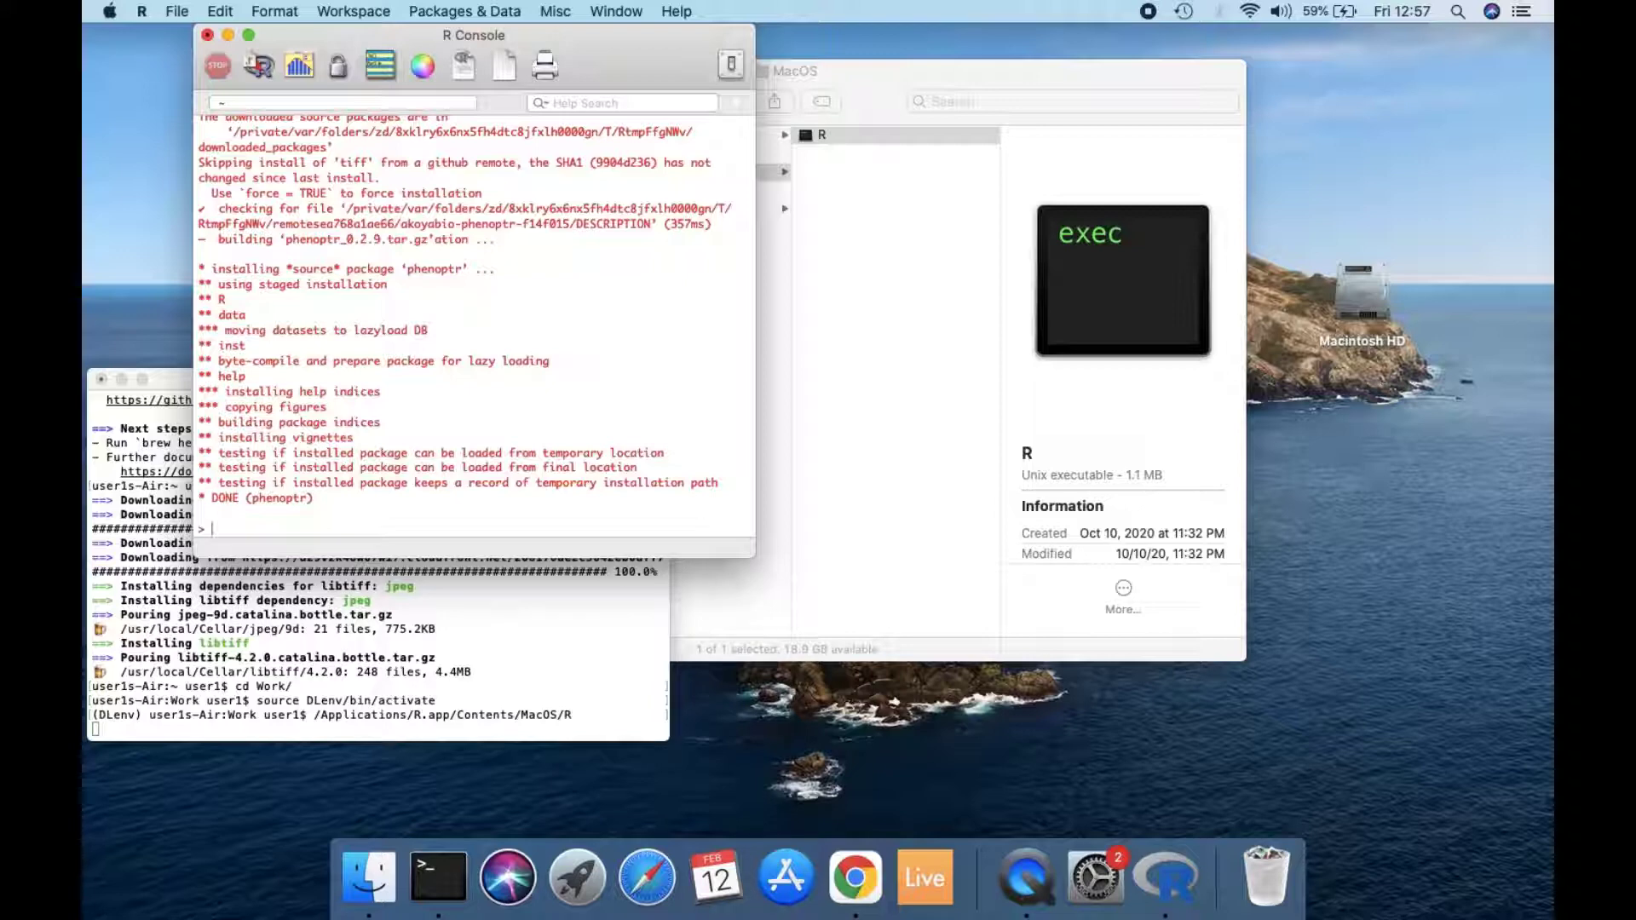
Step: Install the ggpubr package by running install.packages('ggpubr')
type("install.")
key("Return")
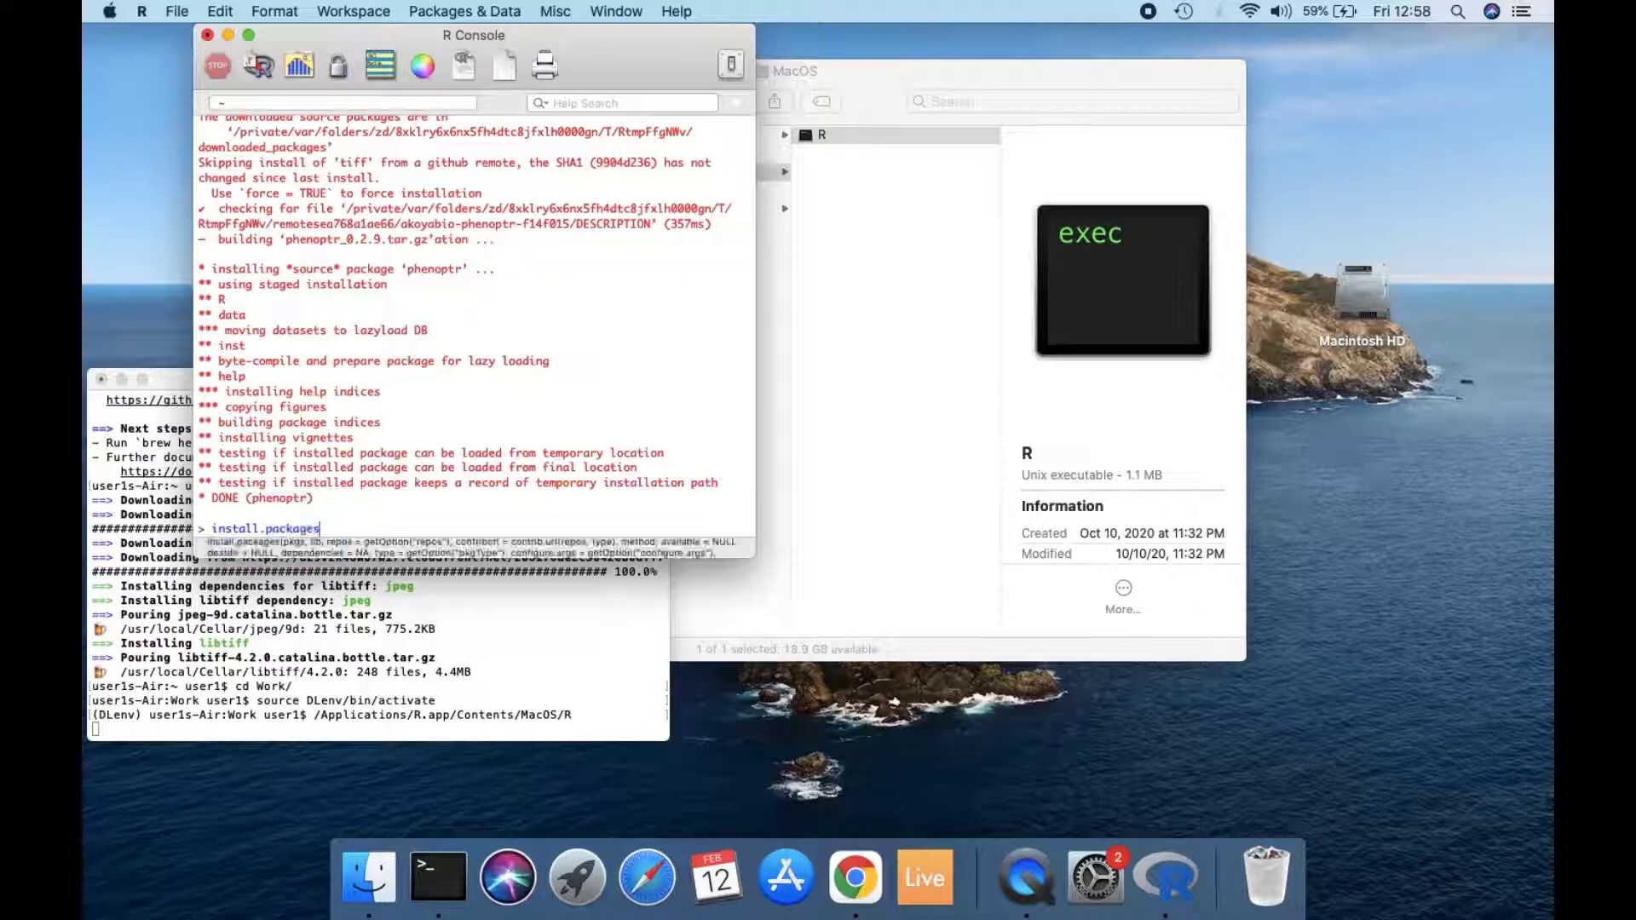
type("(")
type("'")
type("gg")
type("pubr")
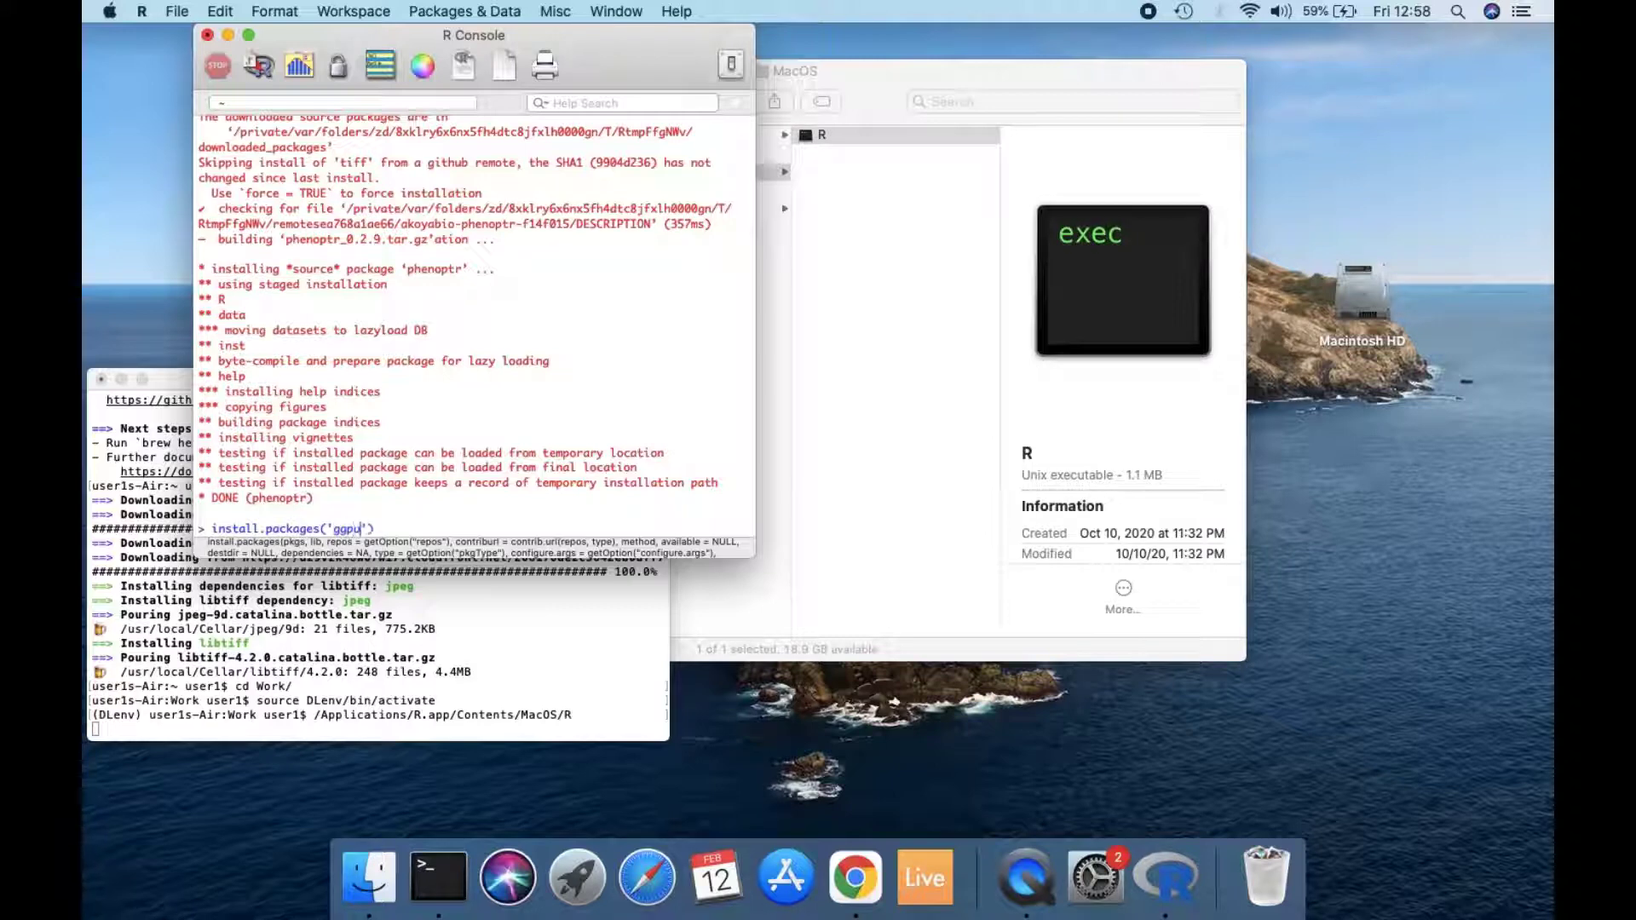
key("Return")
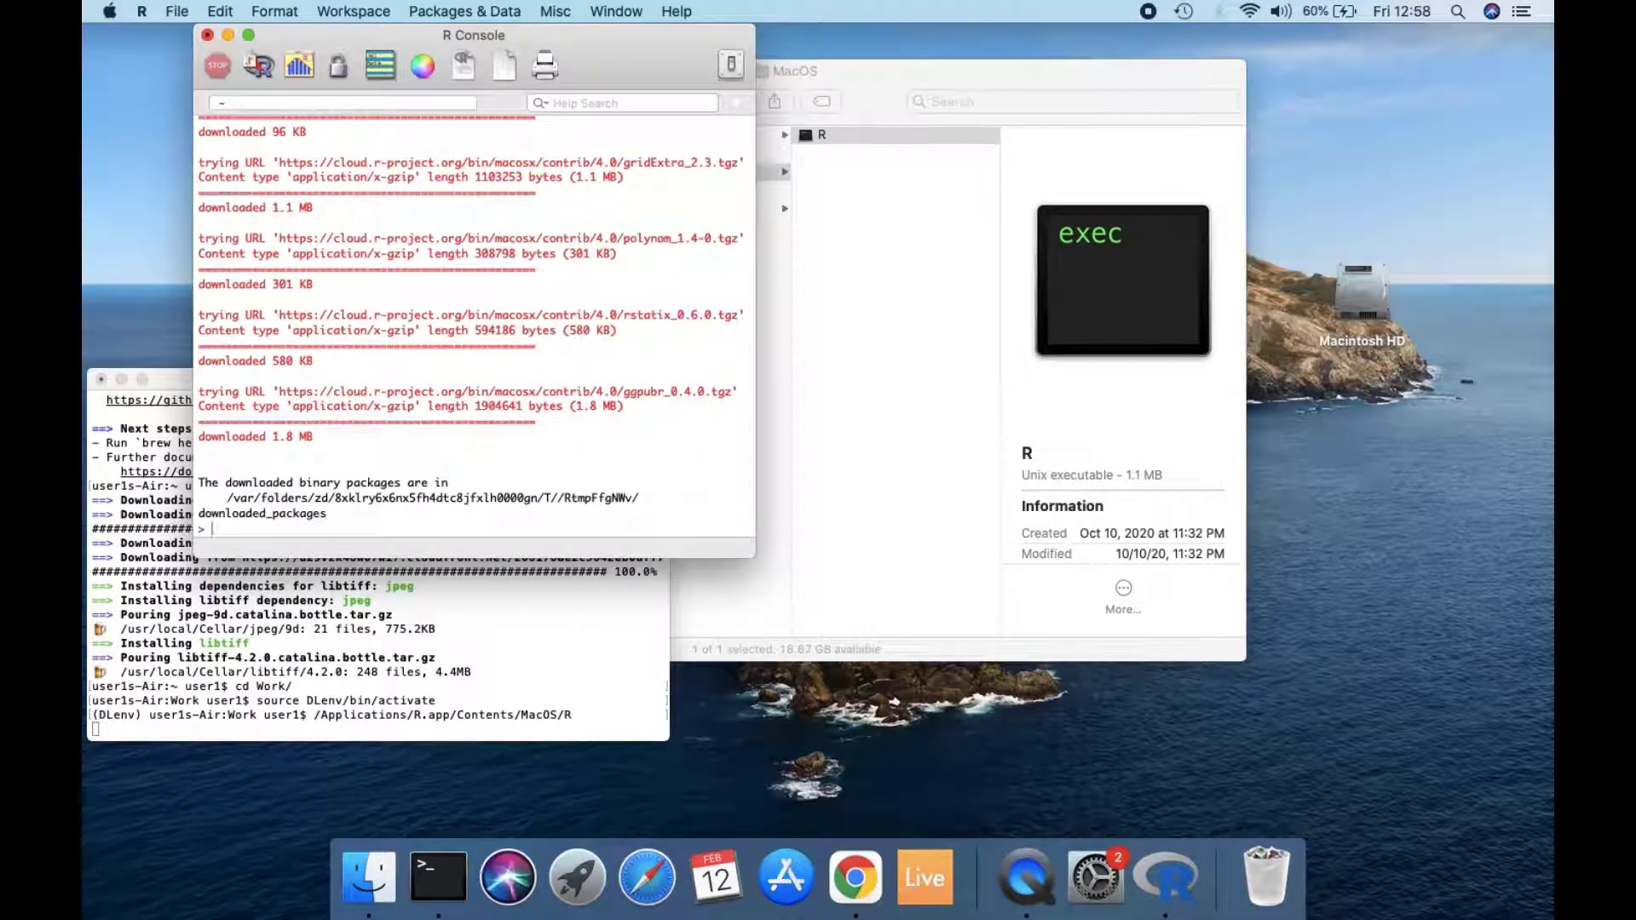
Step: Quit the R session with q() without saving the workspace image
type("d")
type("()")
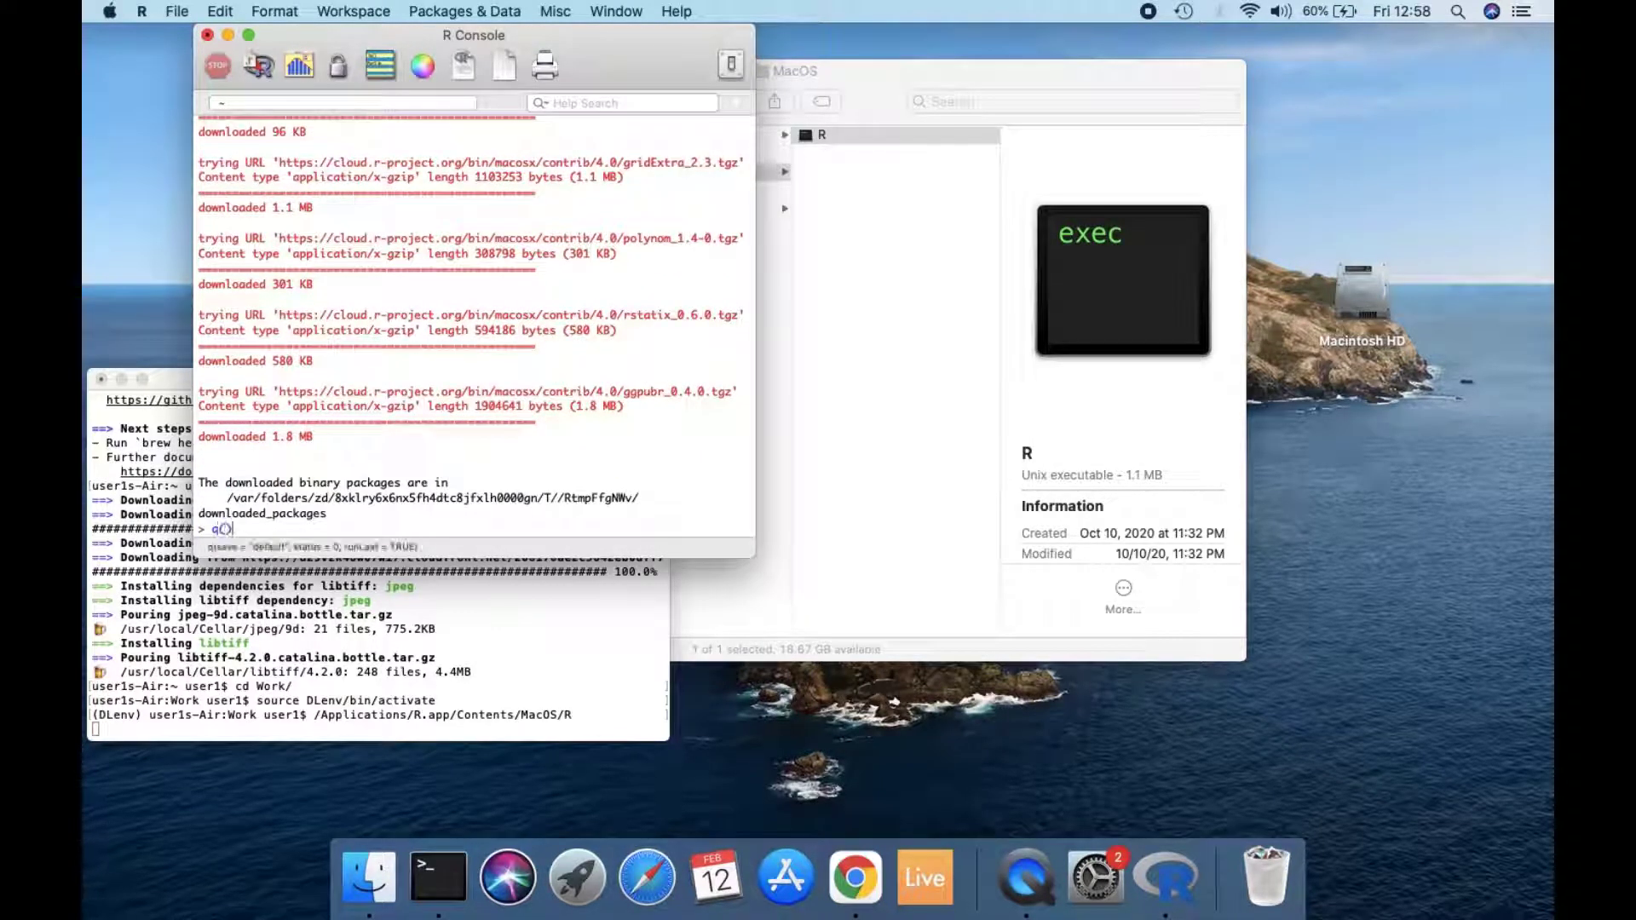
key("Return")
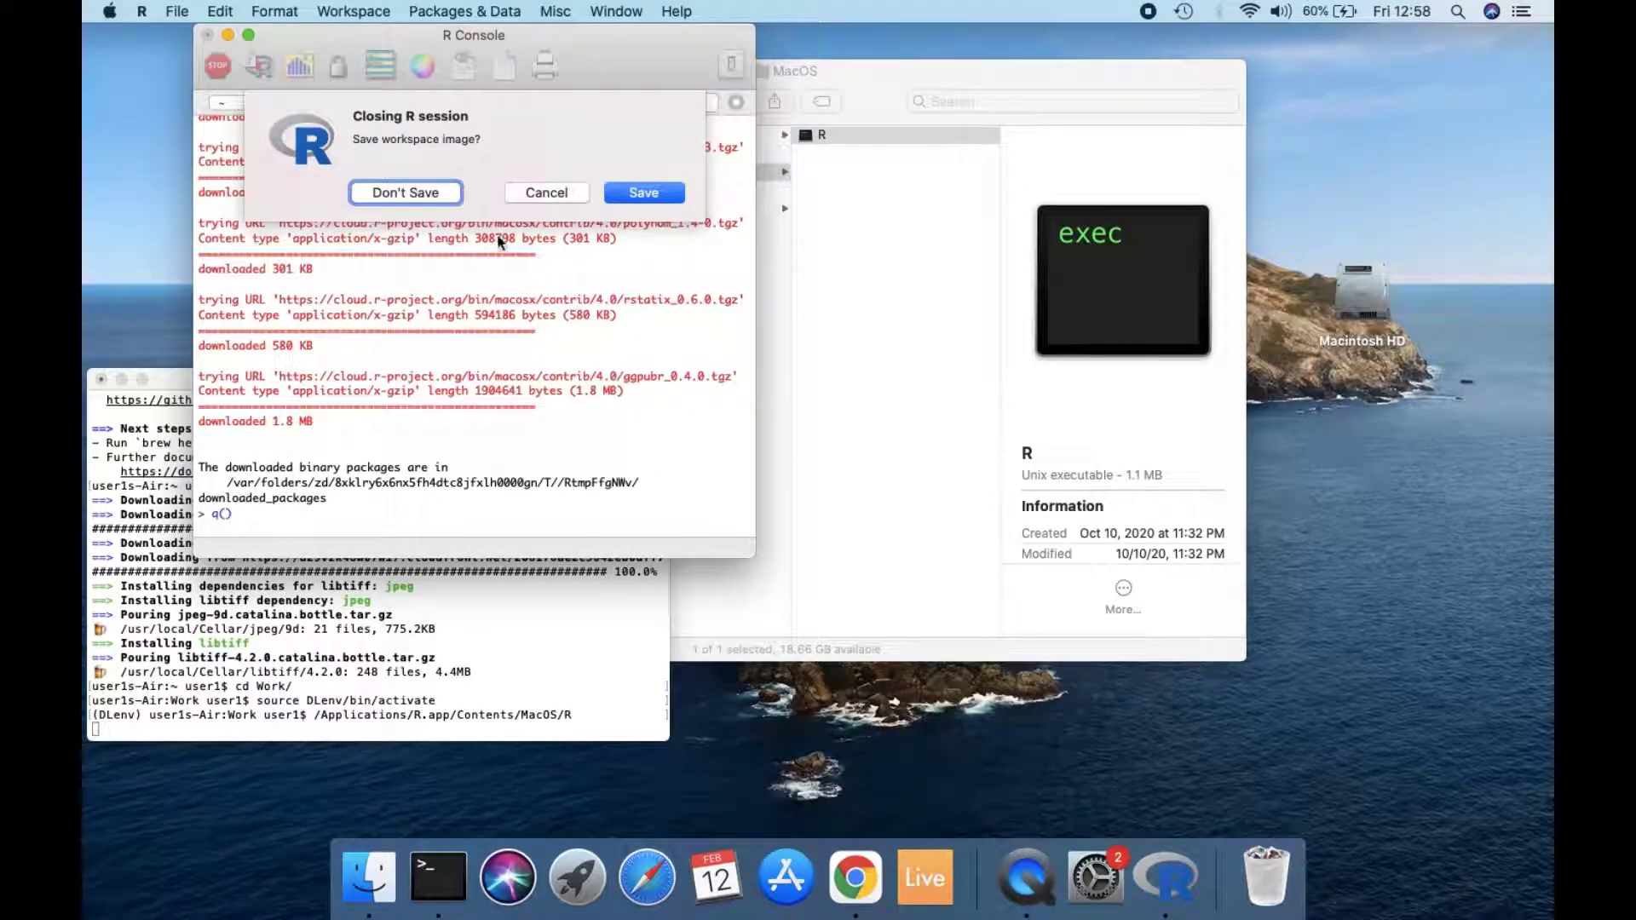
left_click(410, 202)
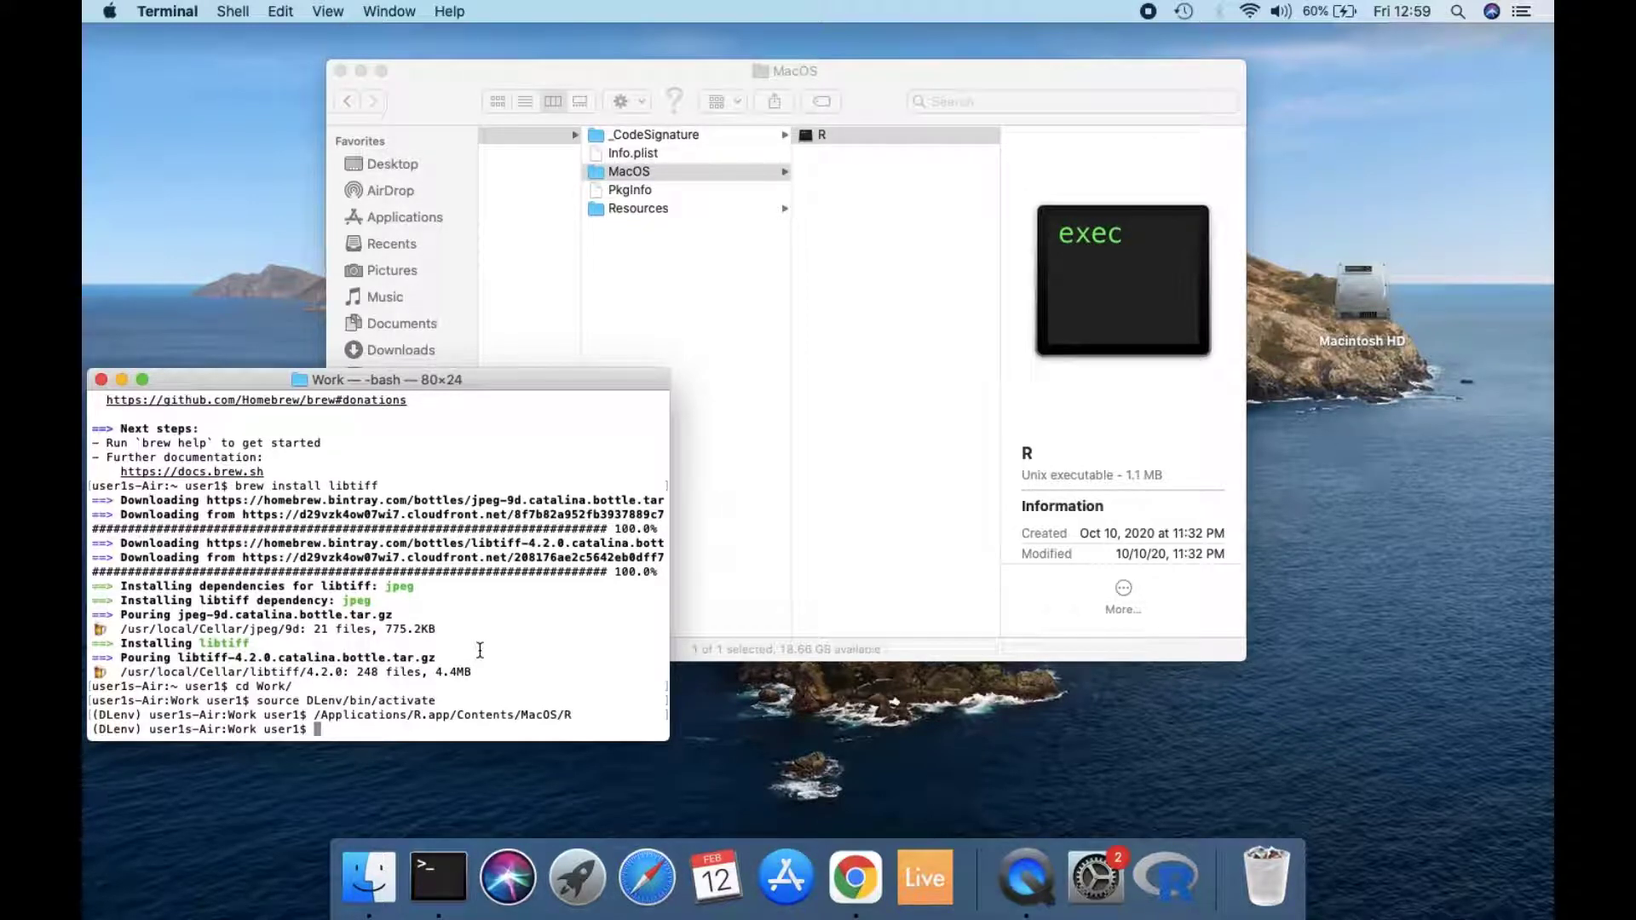
Step: Launch Jupyter from the activated DLenv environment by running jupyter notebook in Terminal
type("jupyter notebook")
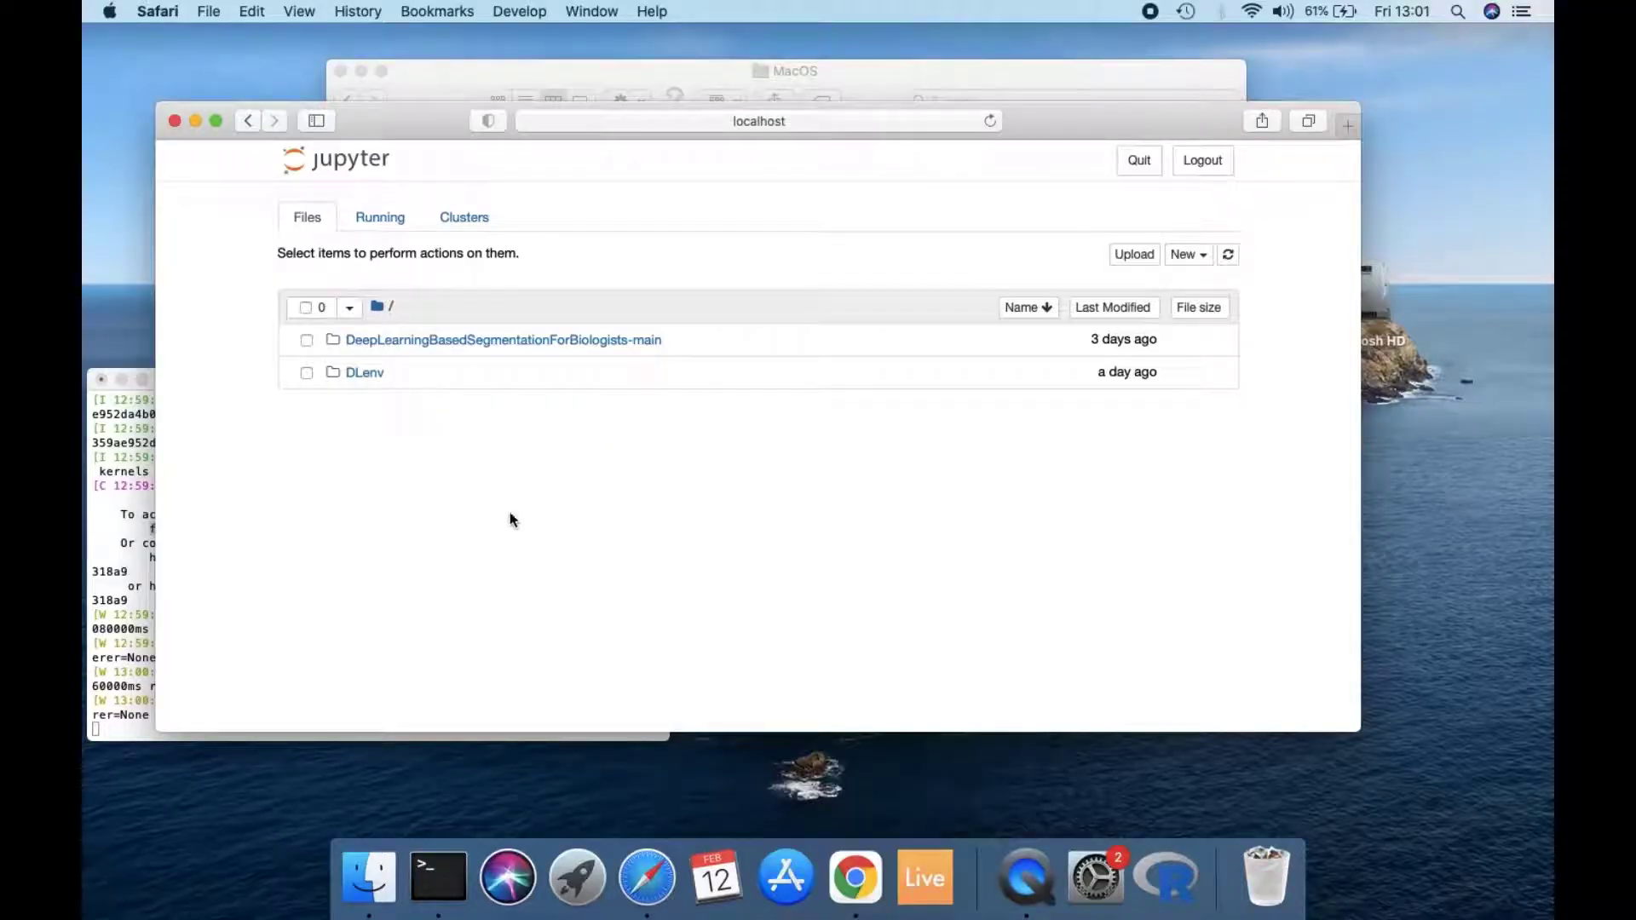
Step: Maximize the Jupyter browser window and open DataAnalysis.ipynb from DeepLearningBasedSegmentationForBiologists-main/Codes/ImmuneProfilingAnalysis
left_click(216, 120)
left_click(392, 225)
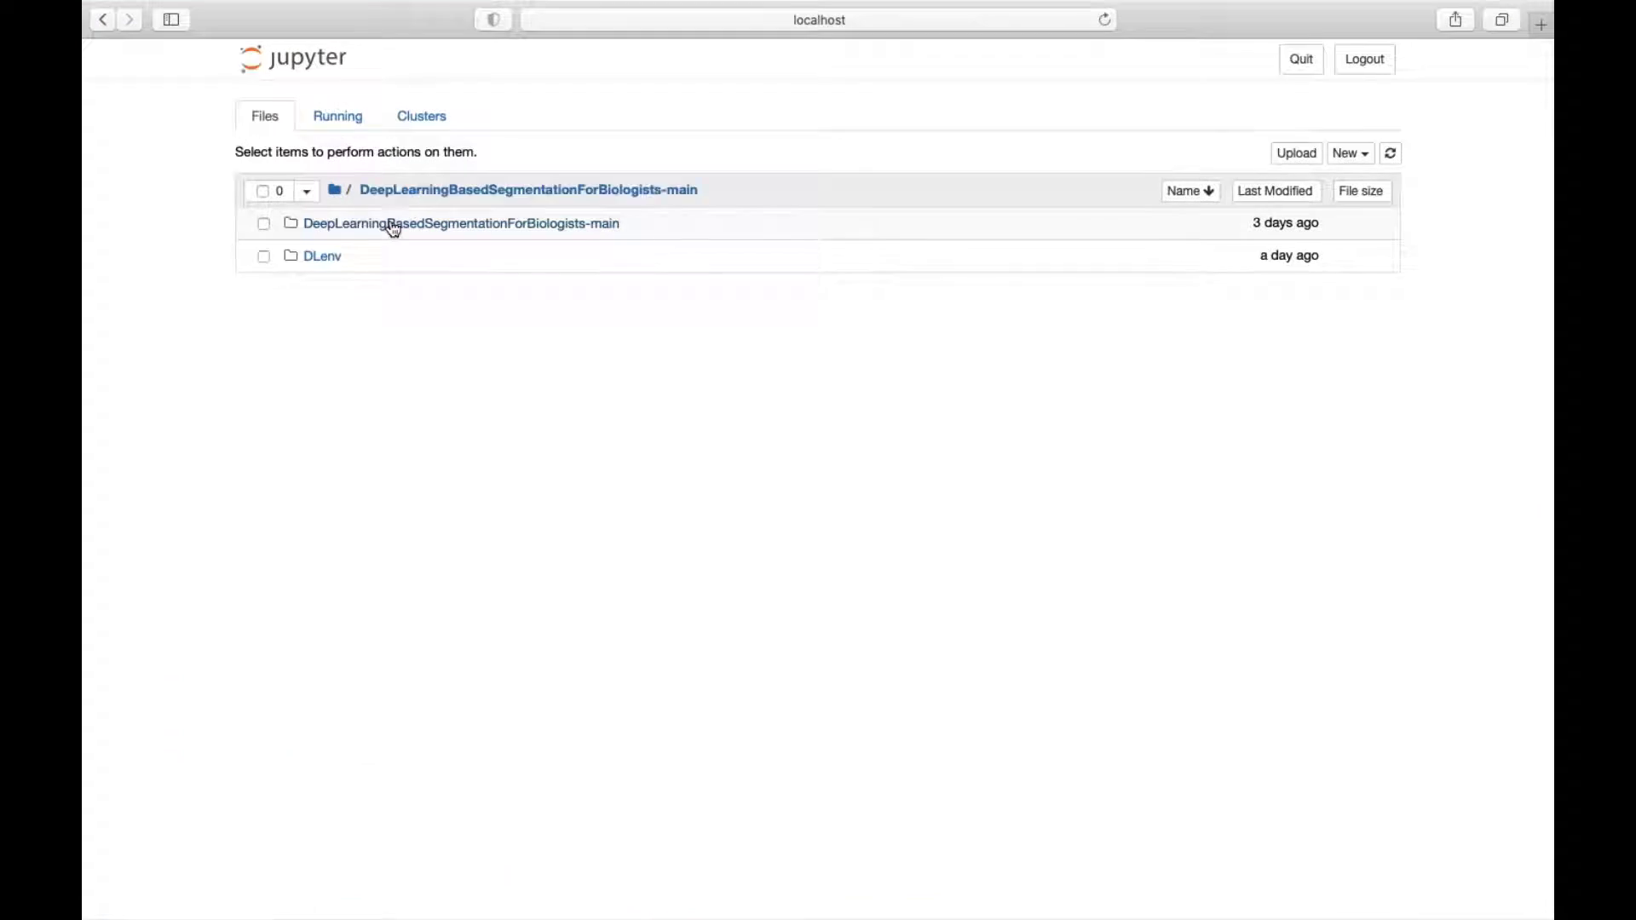
double_click(324, 266)
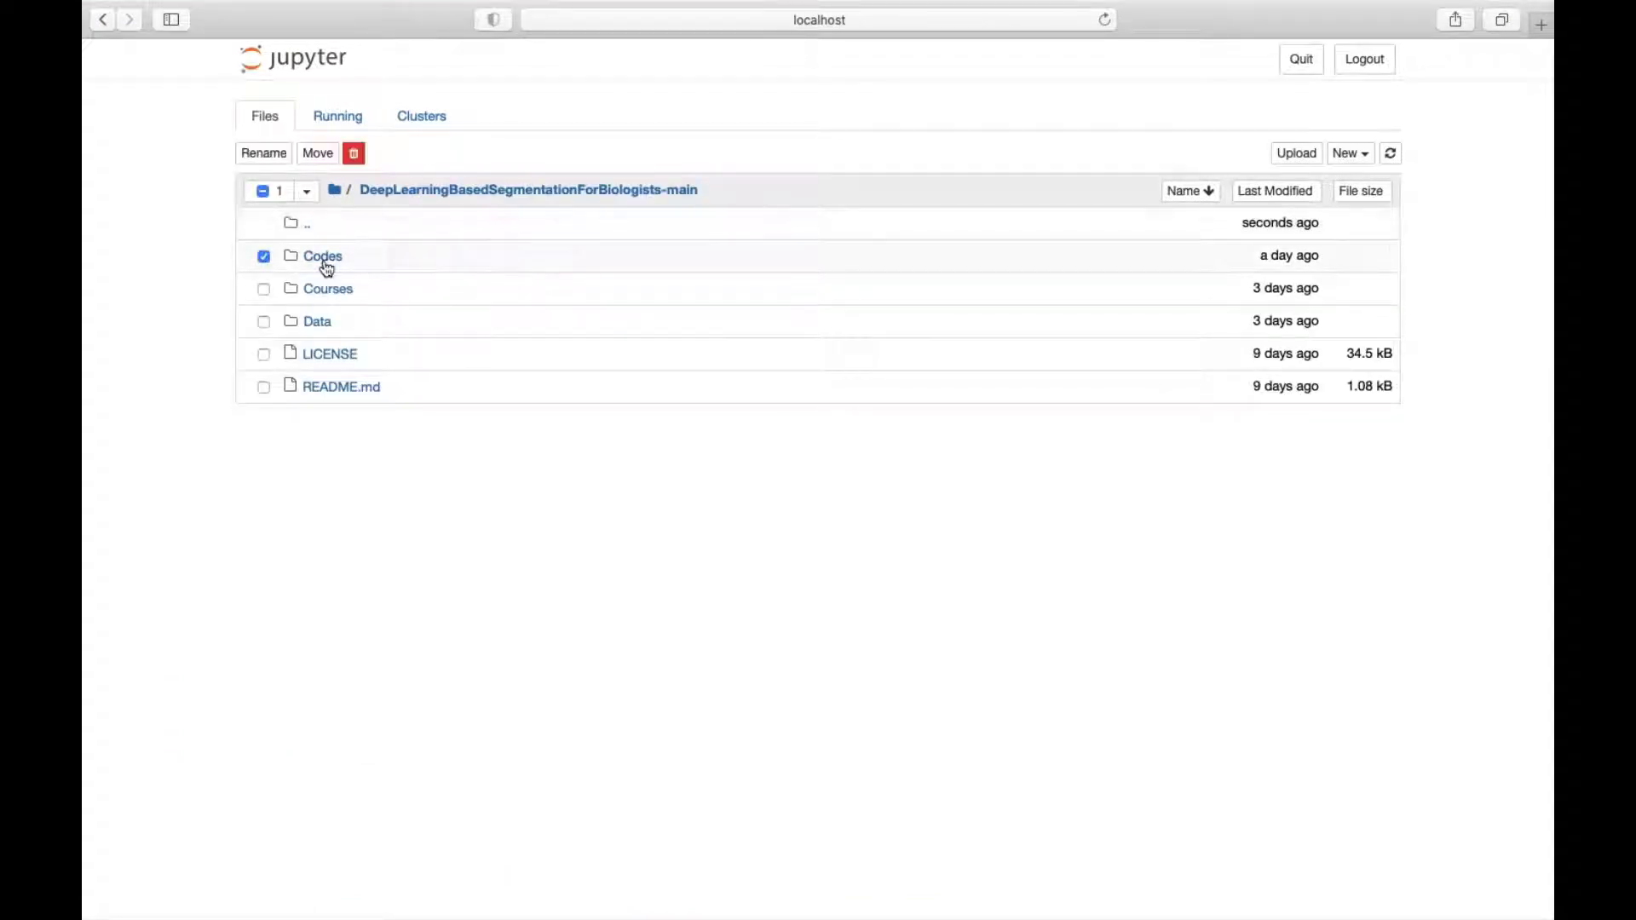
left_click(326, 297)
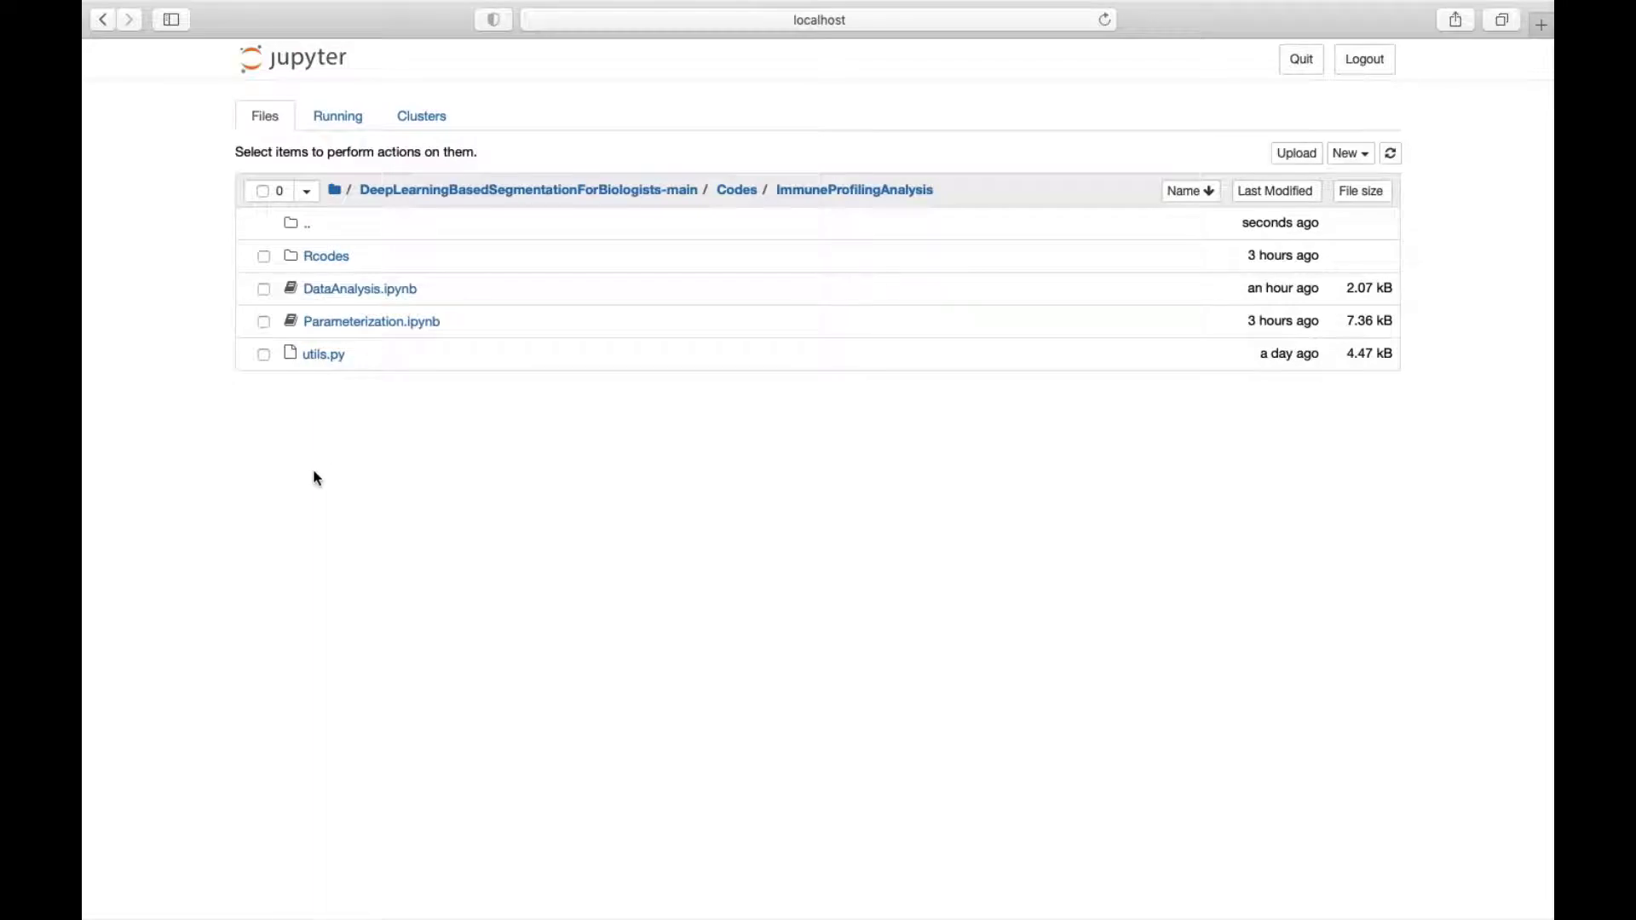
left_click(372, 295)
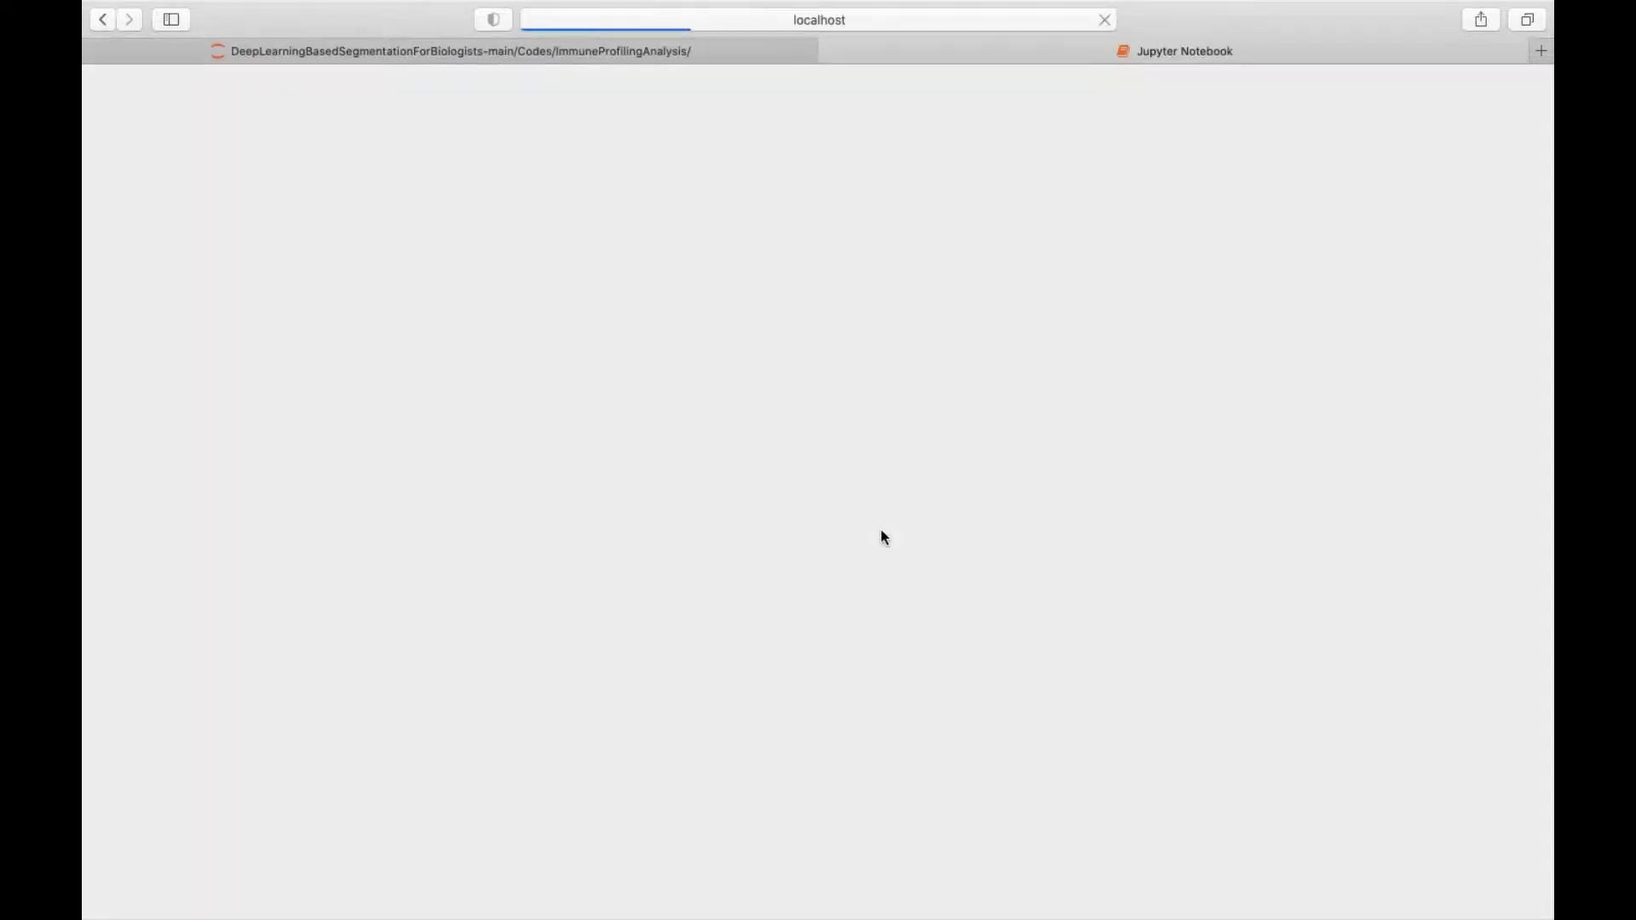